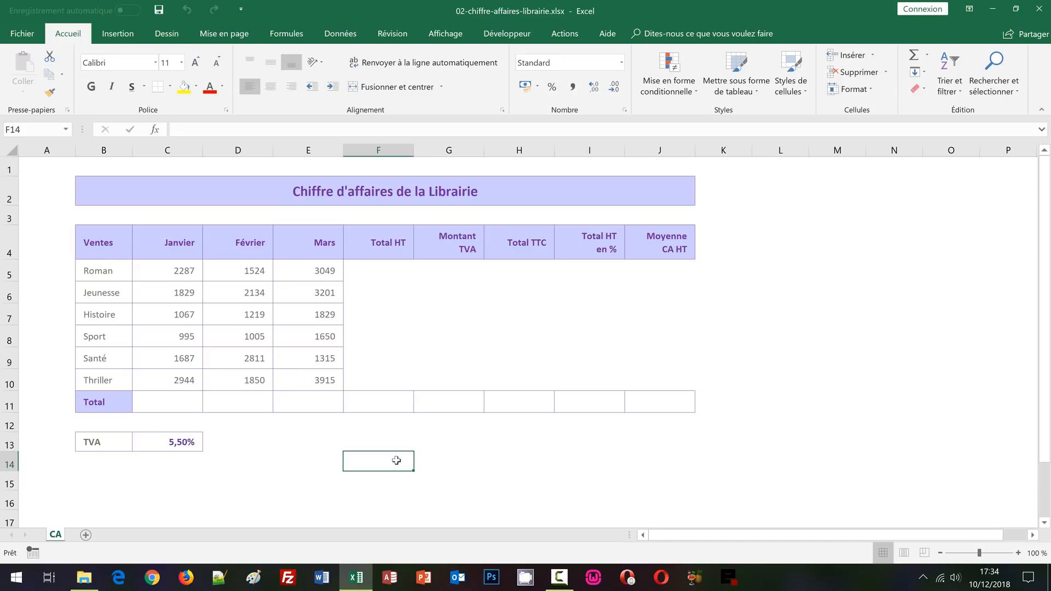
pyautogui.click(494, 347)
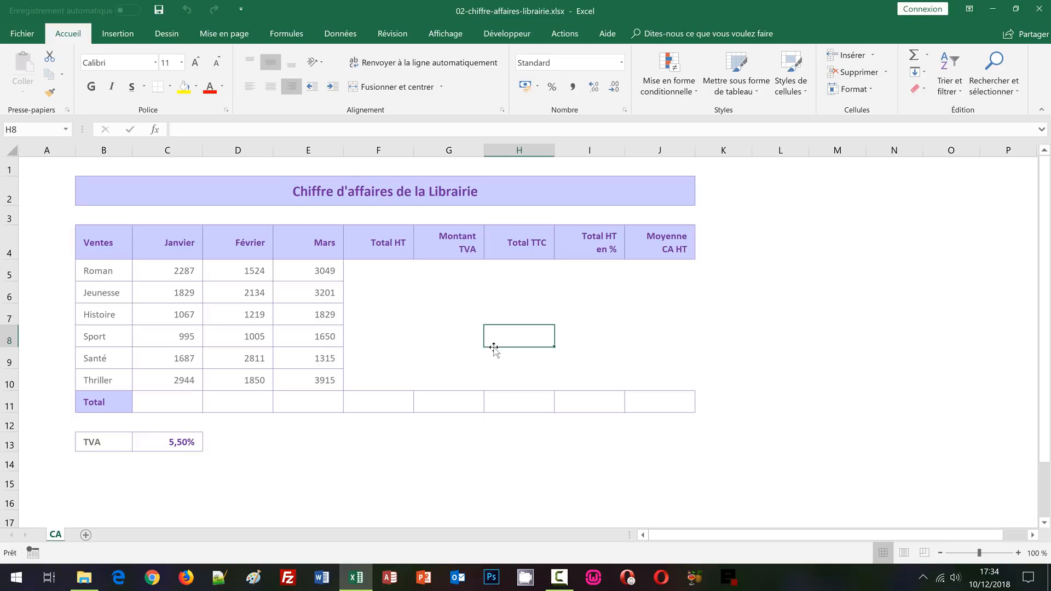
pyautogui.click(350, 468)
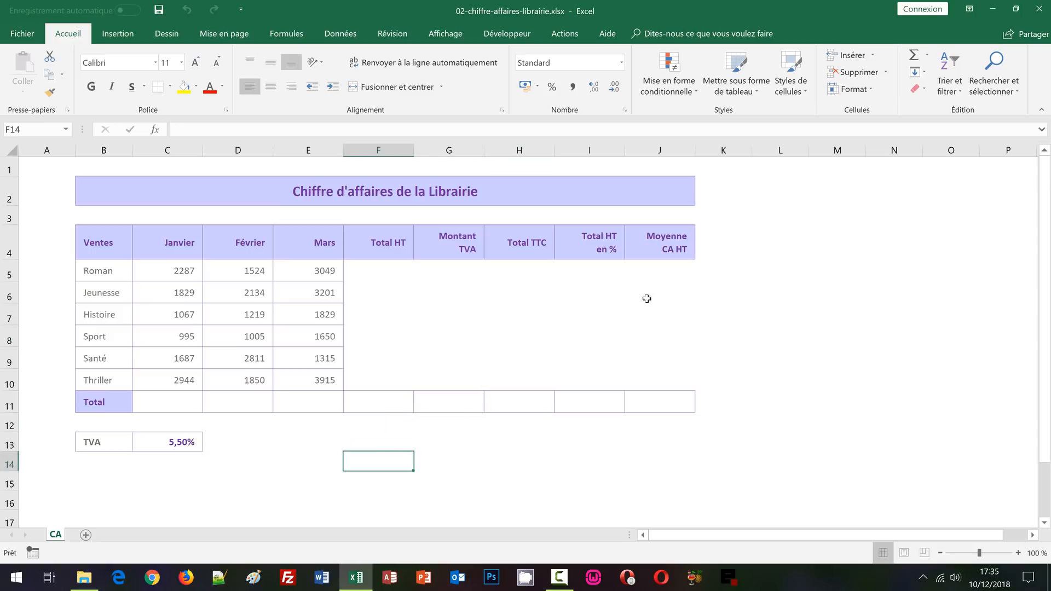
pyautogui.click(766, 246)
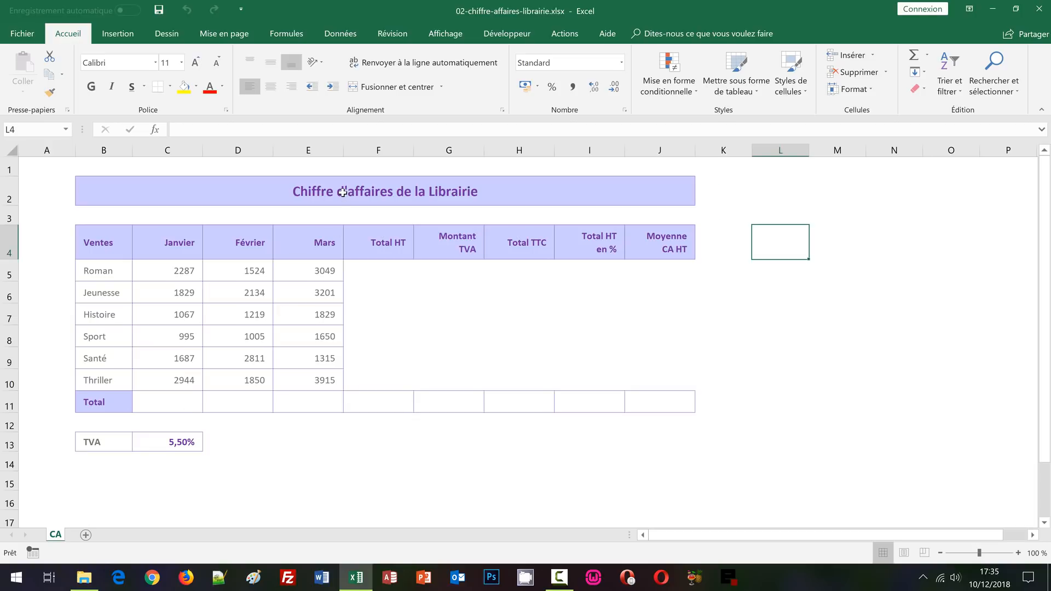
# Step: Examine the sales table's title, category names, January to March figures, Total row and Total HT column
pyautogui.click(342, 192)
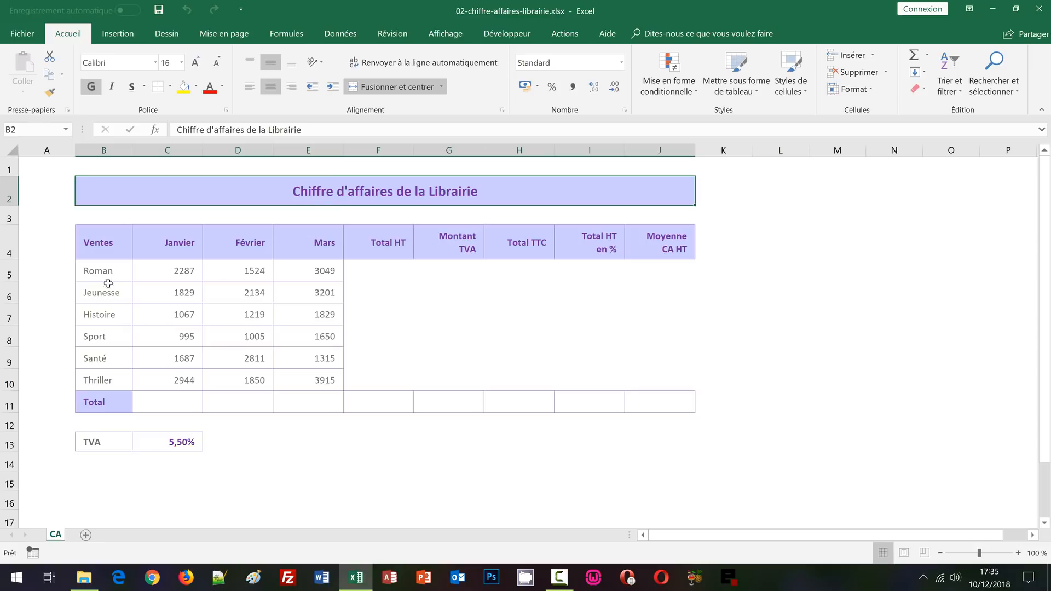
pyautogui.moveTo(105, 274); pyautogui.dragTo(102, 375)
pyautogui.moveTo(183, 151); pyautogui.dragTo(312, 155)
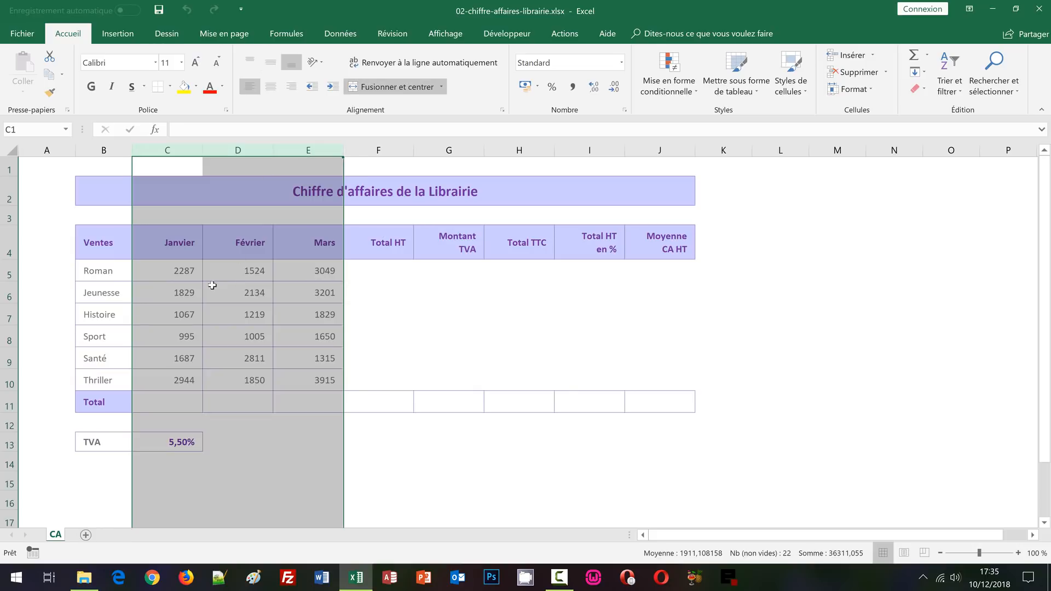
pyautogui.moveTo(189, 273); pyautogui.dragTo(309, 370)
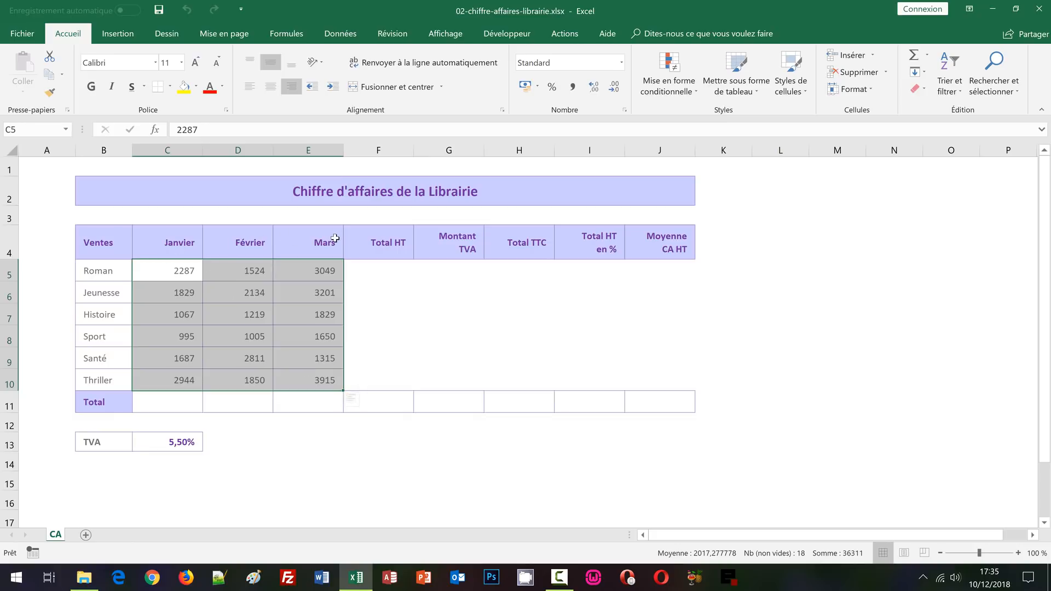
pyautogui.moveTo(99, 270); pyautogui.dragTo(97, 378)
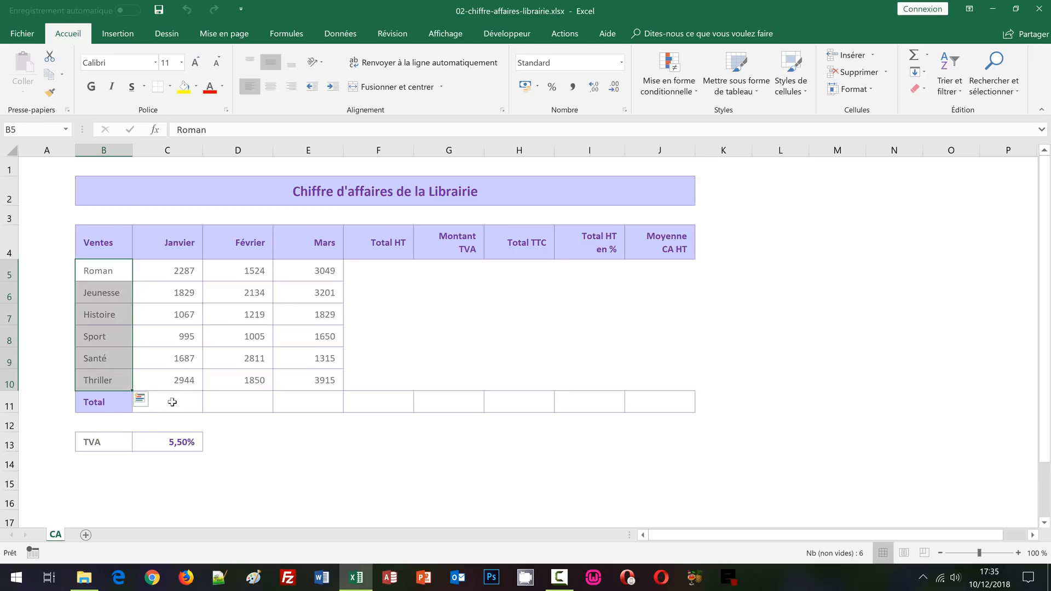
pyautogui.moveTo(171, 403); pyautogui.dragTo(393, 407)
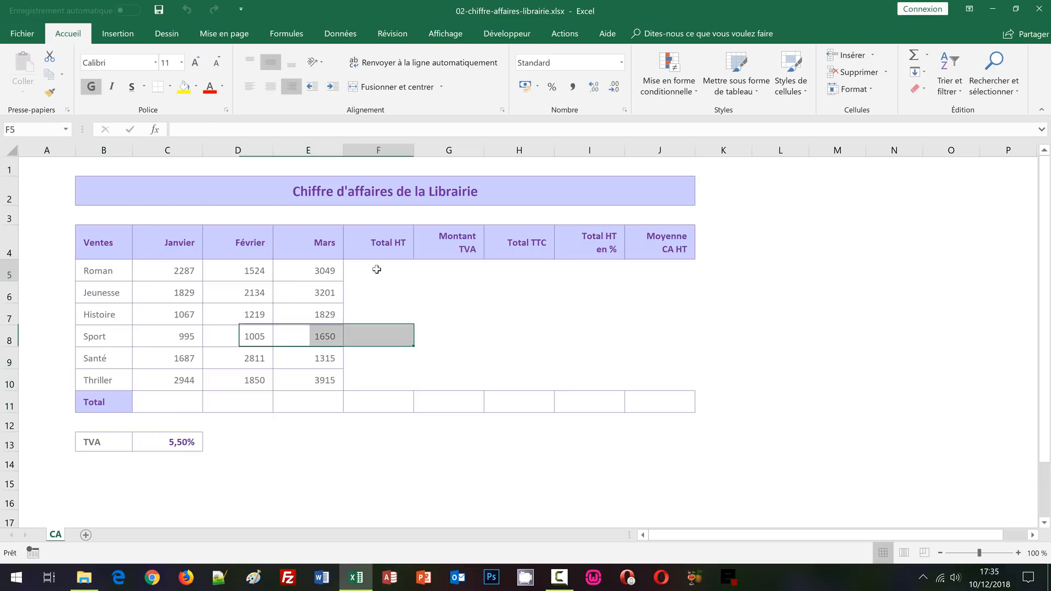
pyautogui.moveTo(381, 271); pyautogui.dragTo(375, 388)
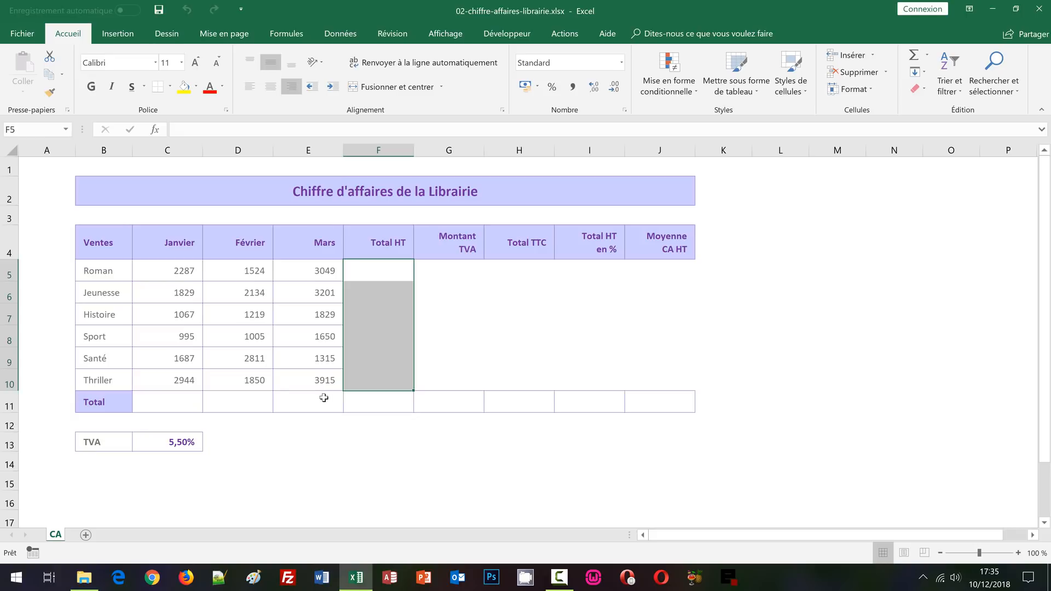
# Step: Review the empty Total HT, Montant TVA, Total TTC, Total HT en % and Moyenne CA HT columns and the TVA rate cell
pyautogui.click(407, 267)
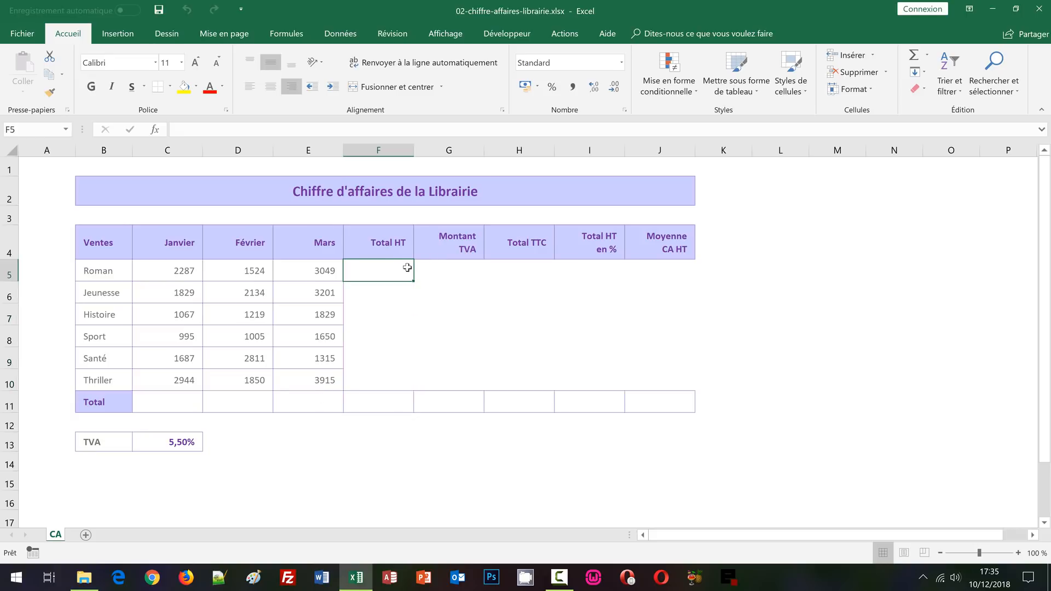
pyautogui.click(510, 269)
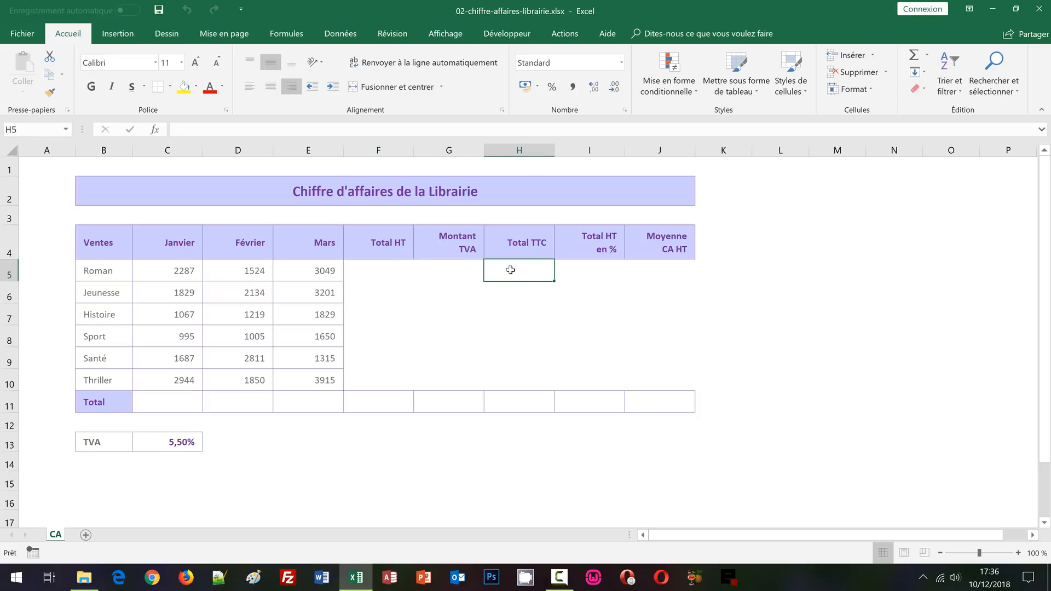
pyautogui.click(457, 270)
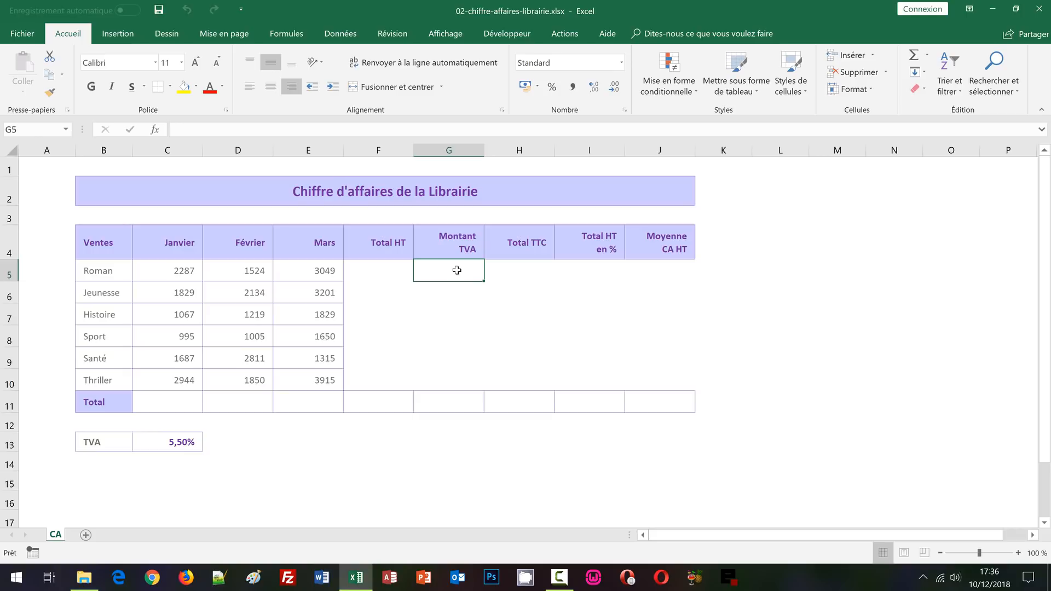
pyautogui.click(377, 273)
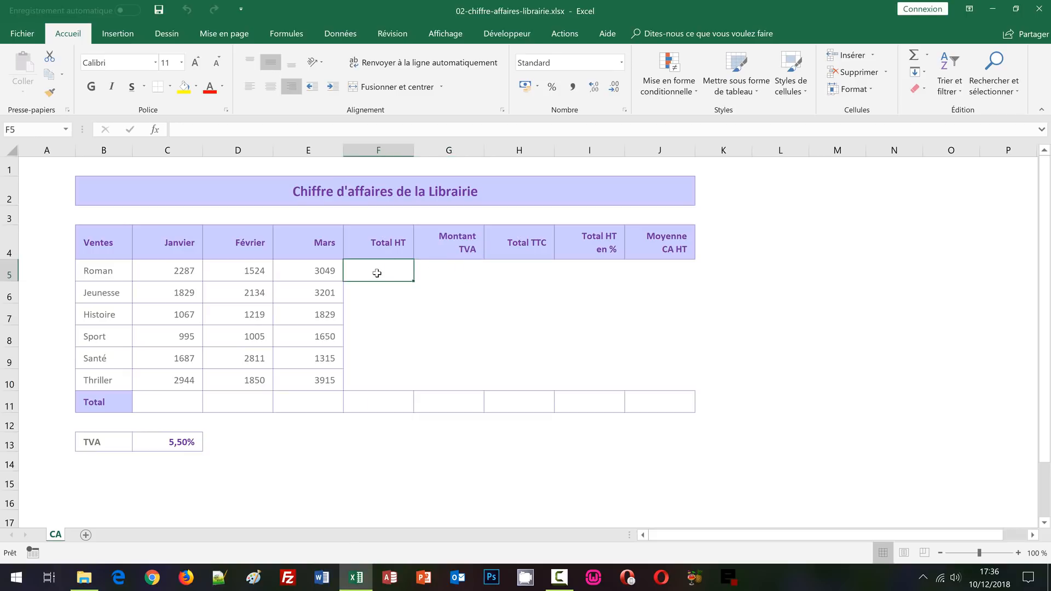
pyautogui.click(181, 441)
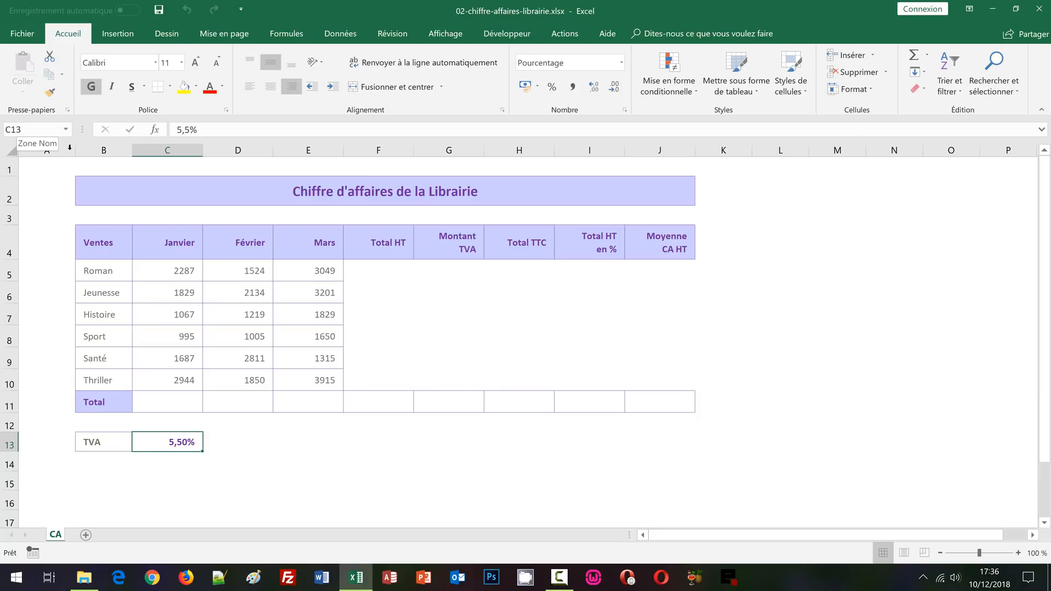
pyautogui.click(516, 268)
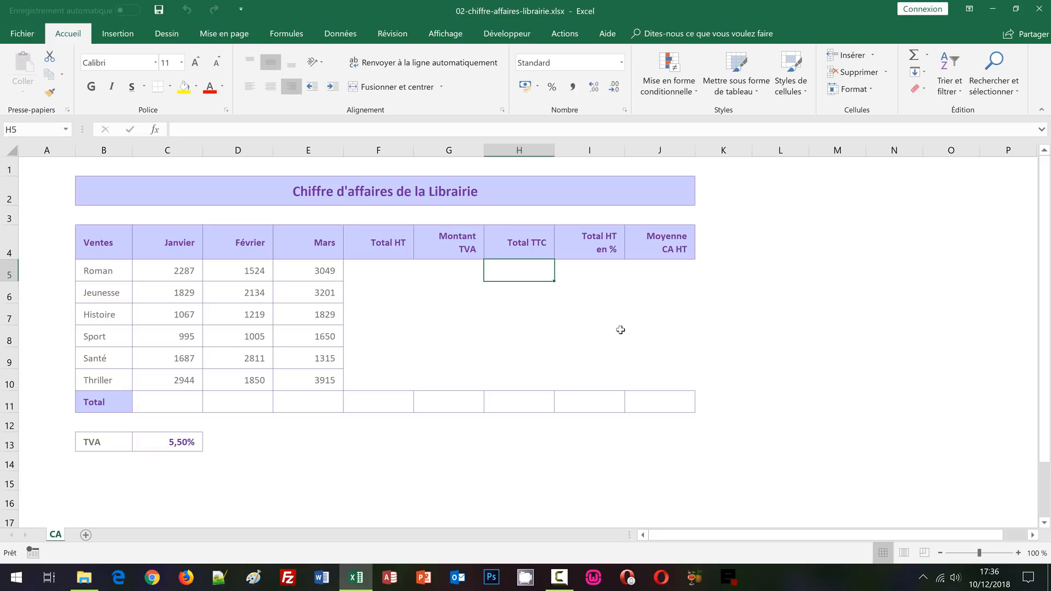
pyautogui.moveTo(596, 150); pyautogui.dragTo(652, 153)
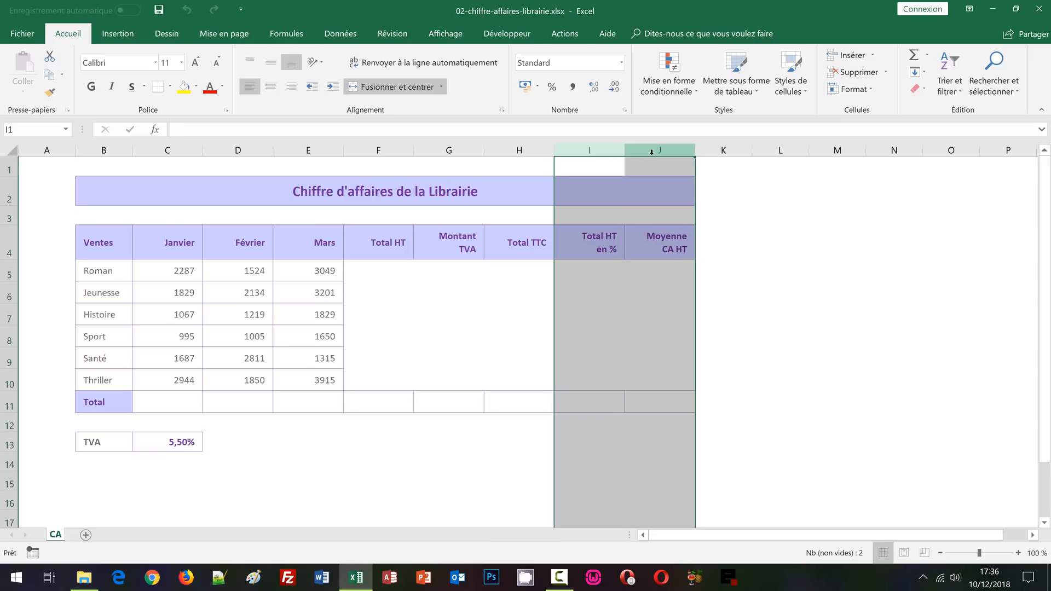
pyautogui.click(590, 276)
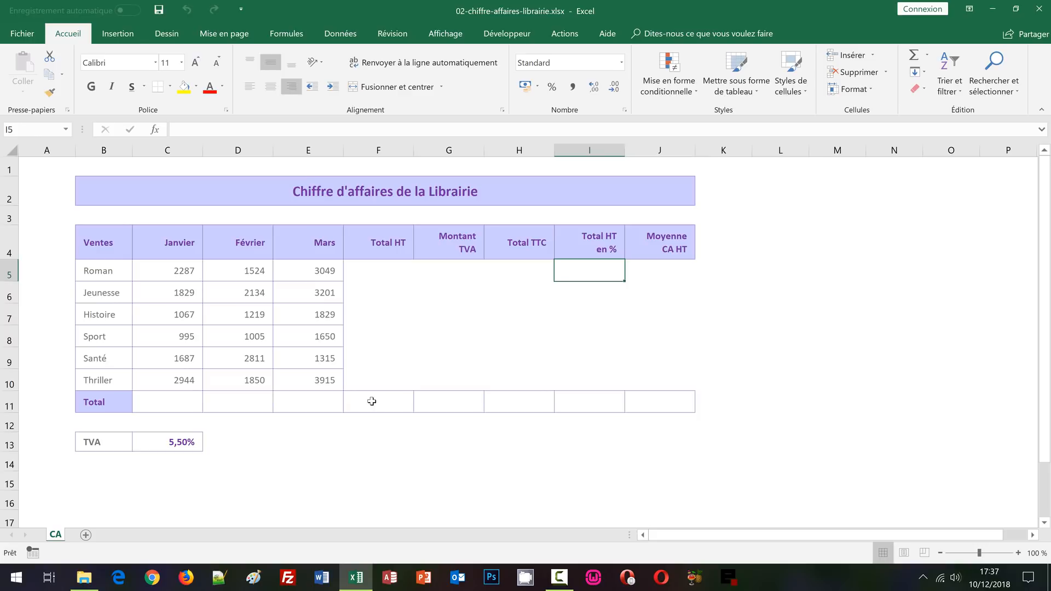
pyautogui.click(665, 271)
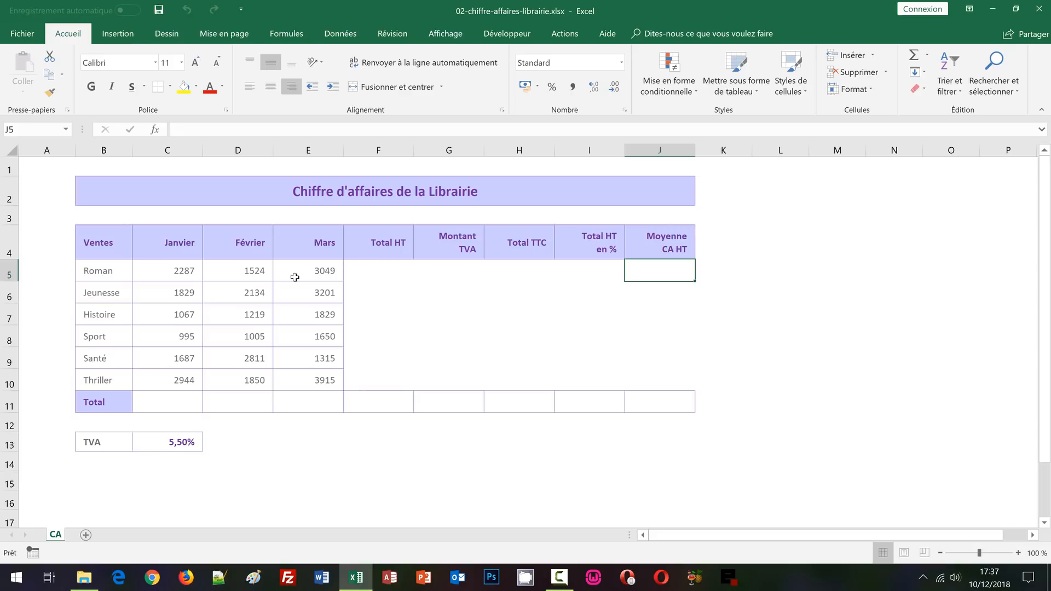
pyautogui.click(435, 471)
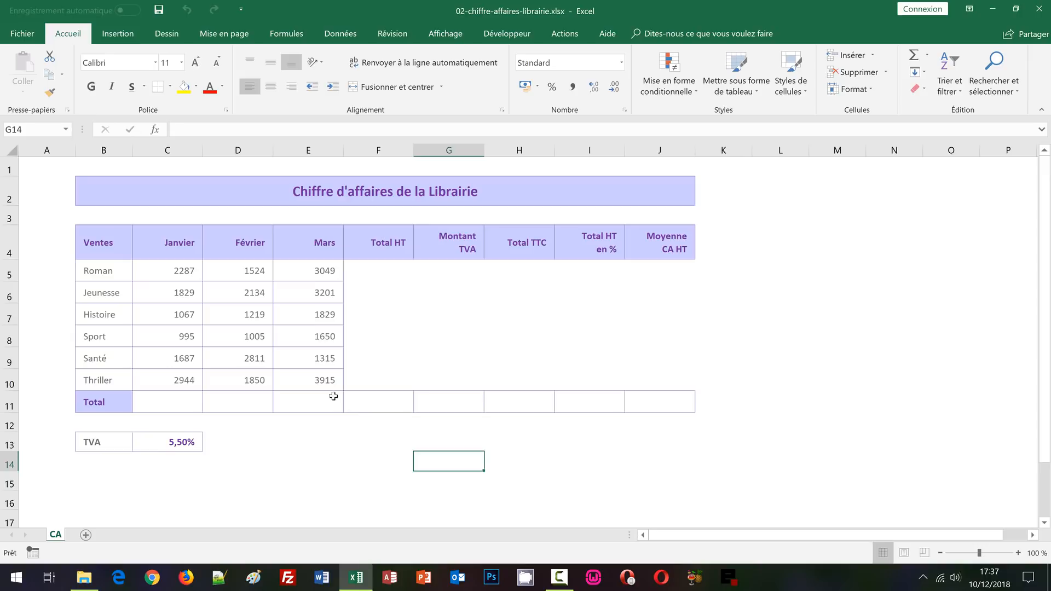
pyautogui.click(178, 269)
pyautogui.moveTo(178, 269); pyautogui.dragTo(365, 400)
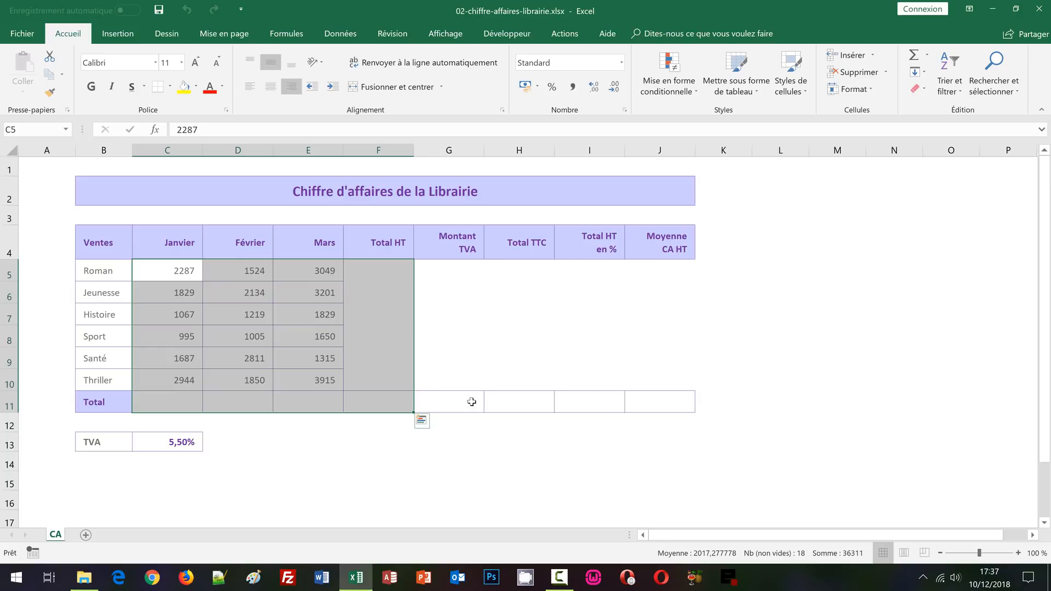
pyautogui.click(432, 454)
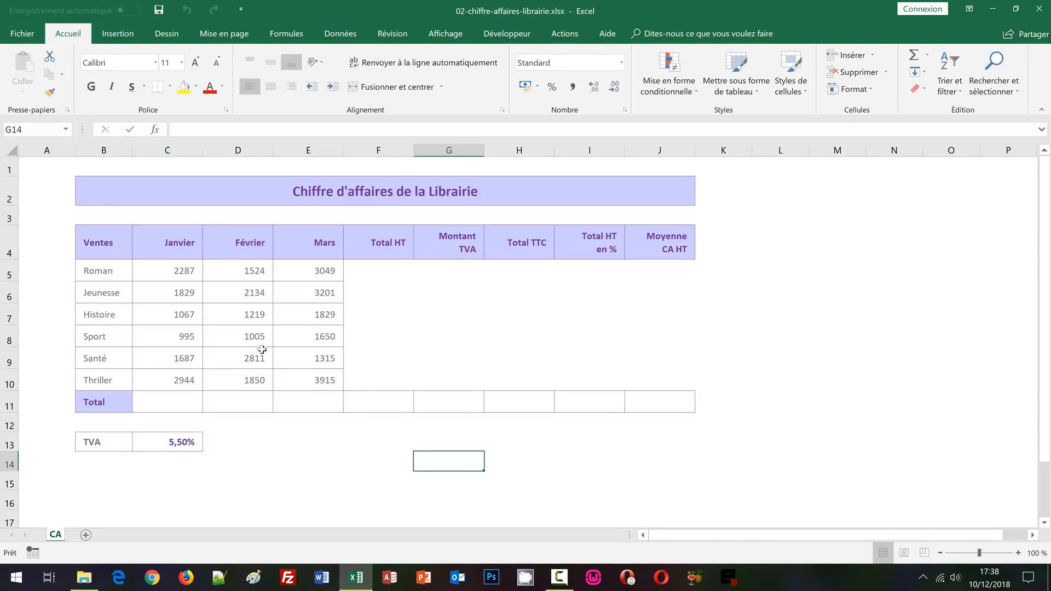
# Step: Fill the Total row for January to March and the Total HT column at once by applying AutoSum to C5:F11
pyautogui.moveTo(157, 270); pyautogui.dragTo(289, 282)
pyautogui.moveTo(290, 336); pyautogui.dragTo(289, 376)
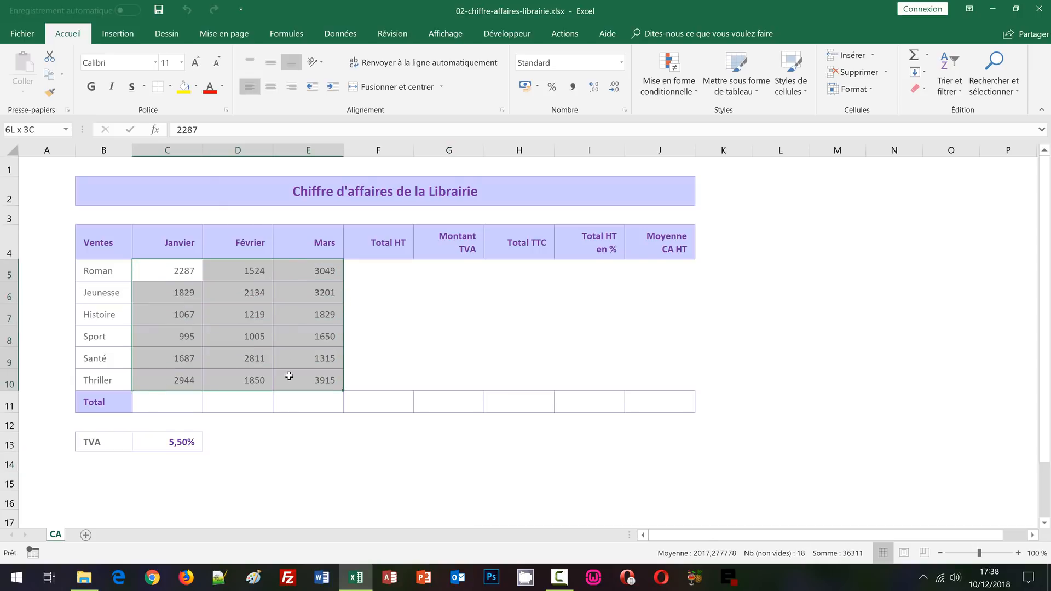
pyautogui.moveTo(289, 376); pyautogui.dragTo(381, 405)
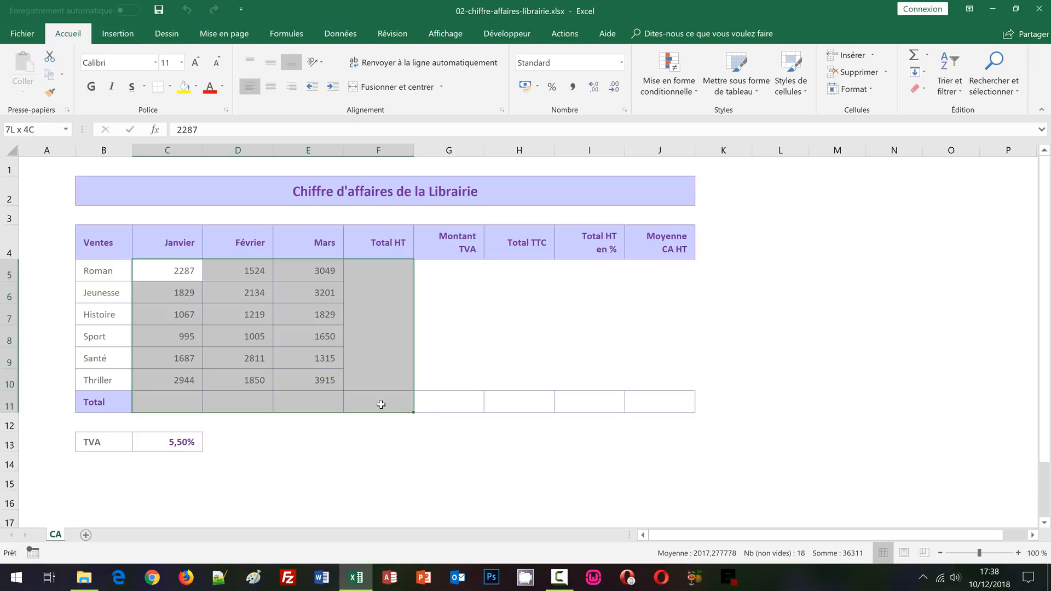
pyautogui.moveTo(381, 405); pyautogui.dragTo(381, 404)
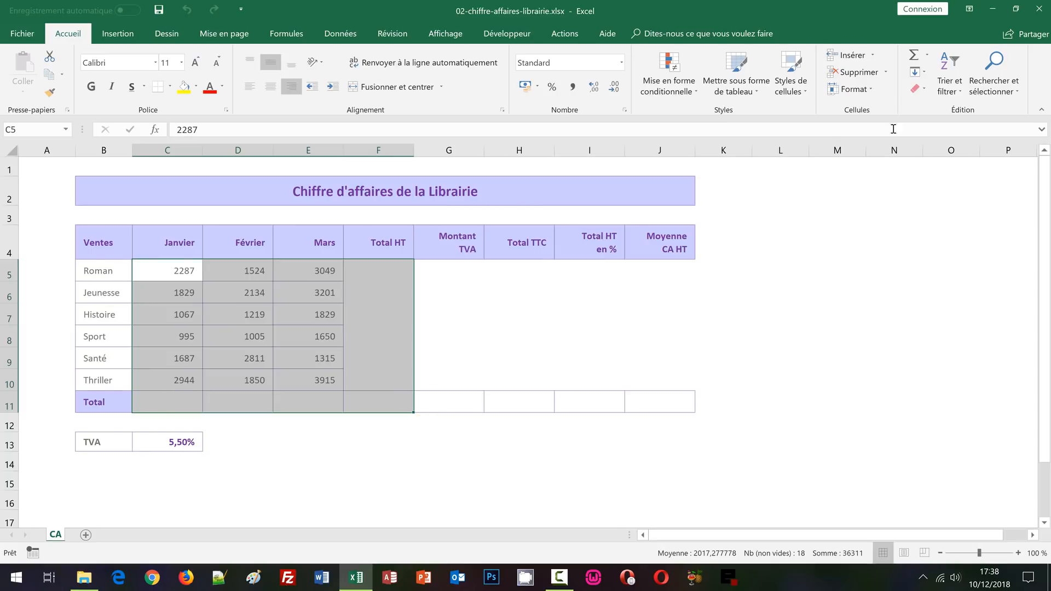
pyautogui.click(913, 57)
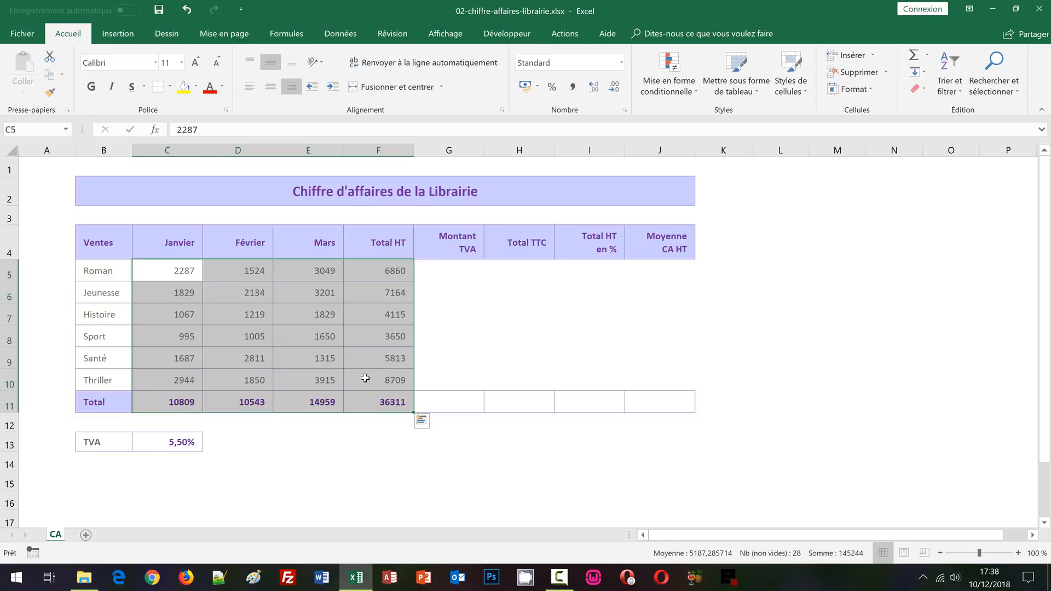
# Step: Check the SOMME formulas in the monthly totals of row 11 and in the Total HT cells for Roman and Thriller
pyautogui.click(176, 401)
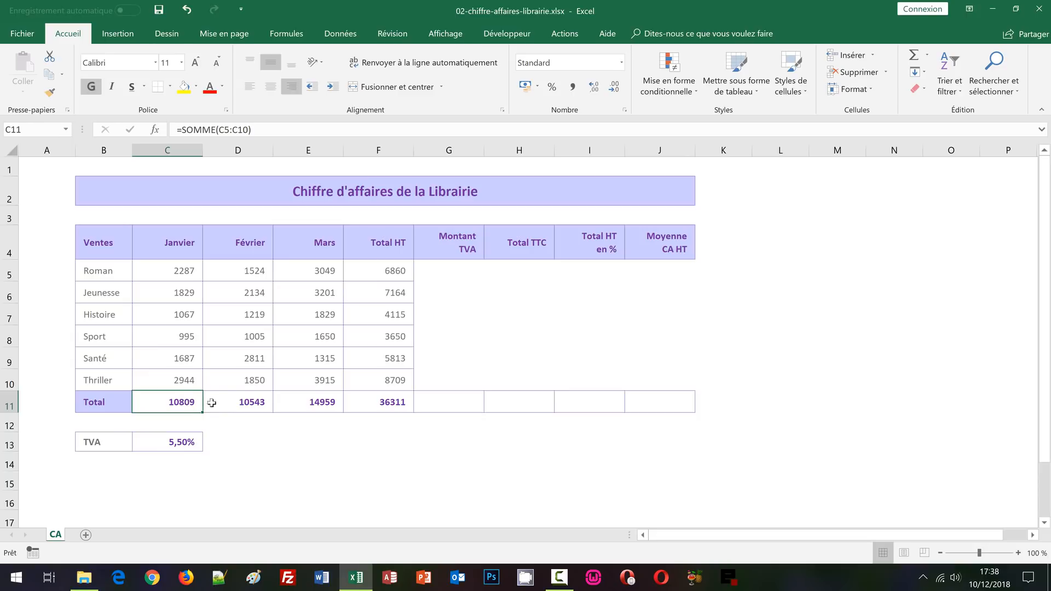
pyautogui.click(391, 272)
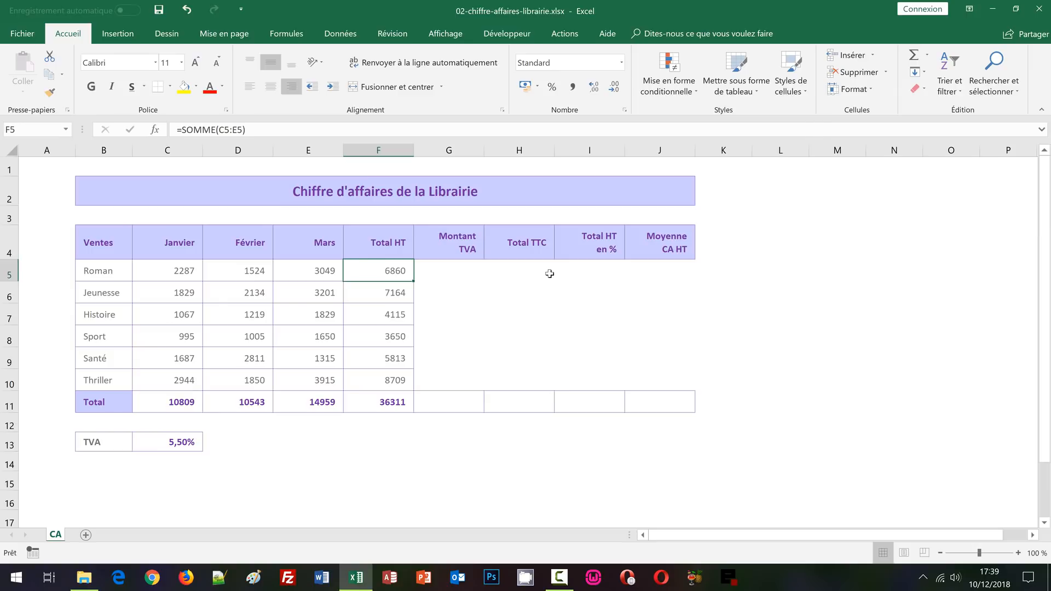
pyautogui.click(181, 405)
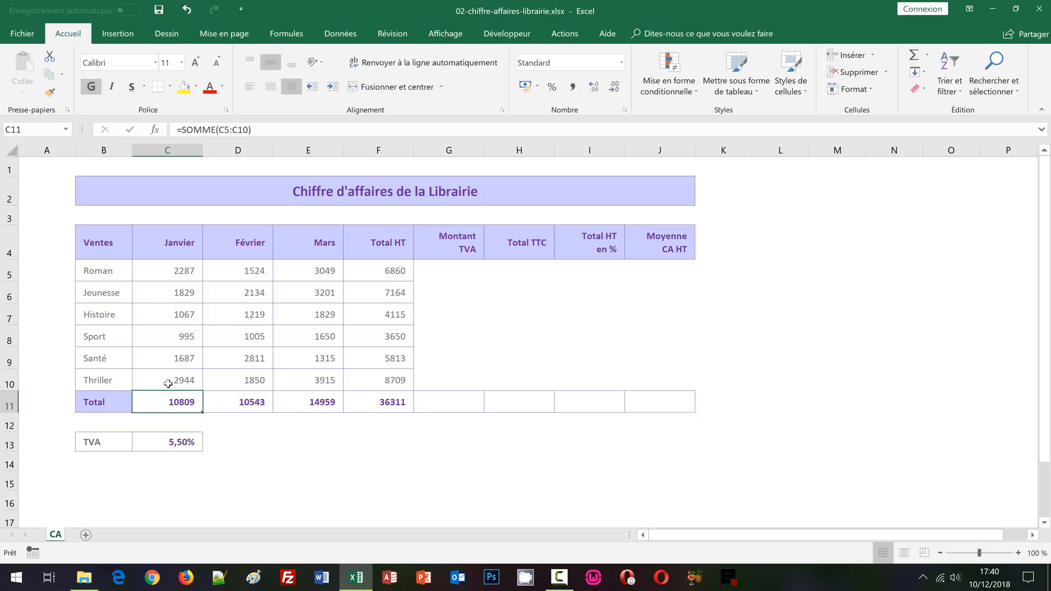
pyautogui.click(244, 401)
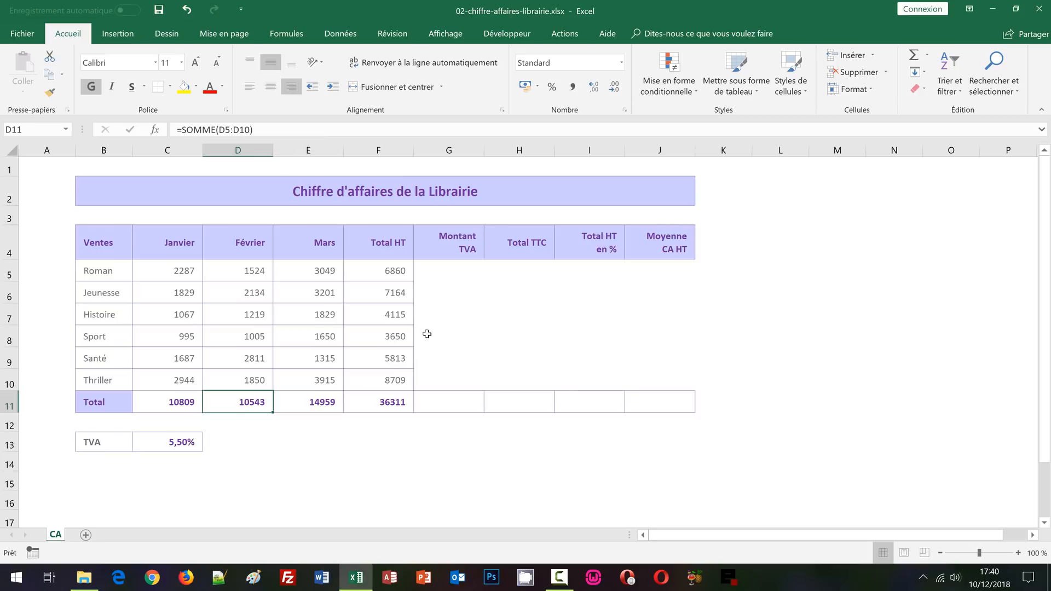
pyautogui.click(321, 403)
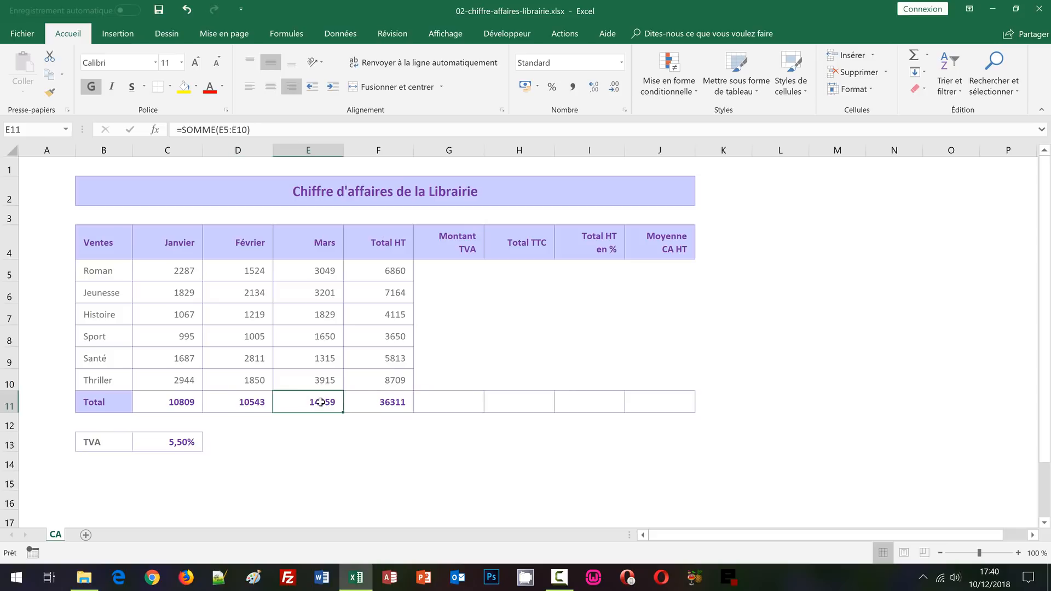
pyautogui.click(389, 273)
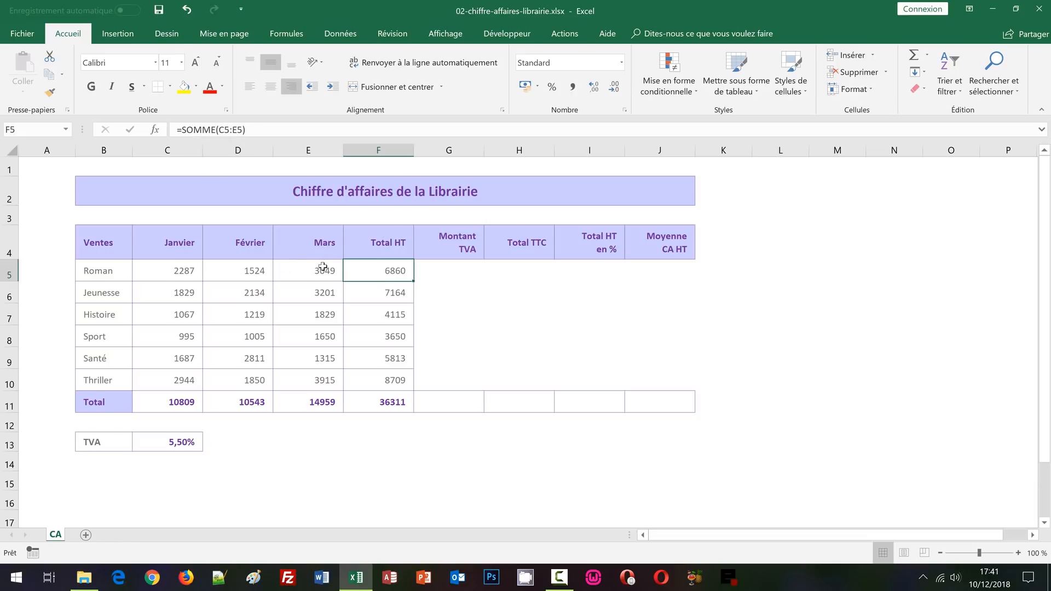
pyautogui.click(398, 383)
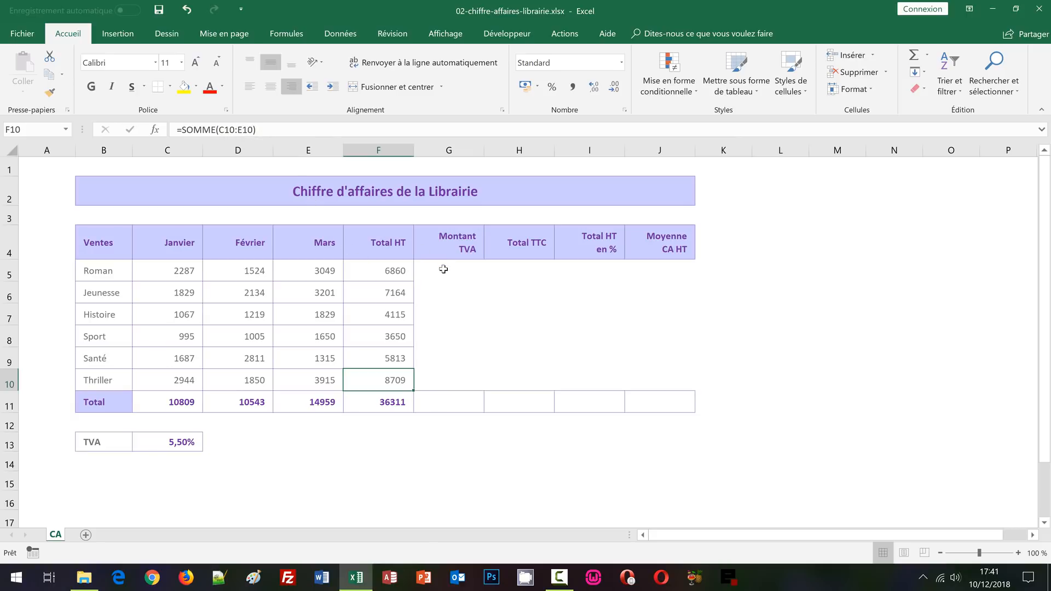
# Step: Examine the cells involved in Roman's VAT calculation: Montant TVA in G5, Total HT in F5 and the TVA rate in C13
pyautogui.click(444, 270)
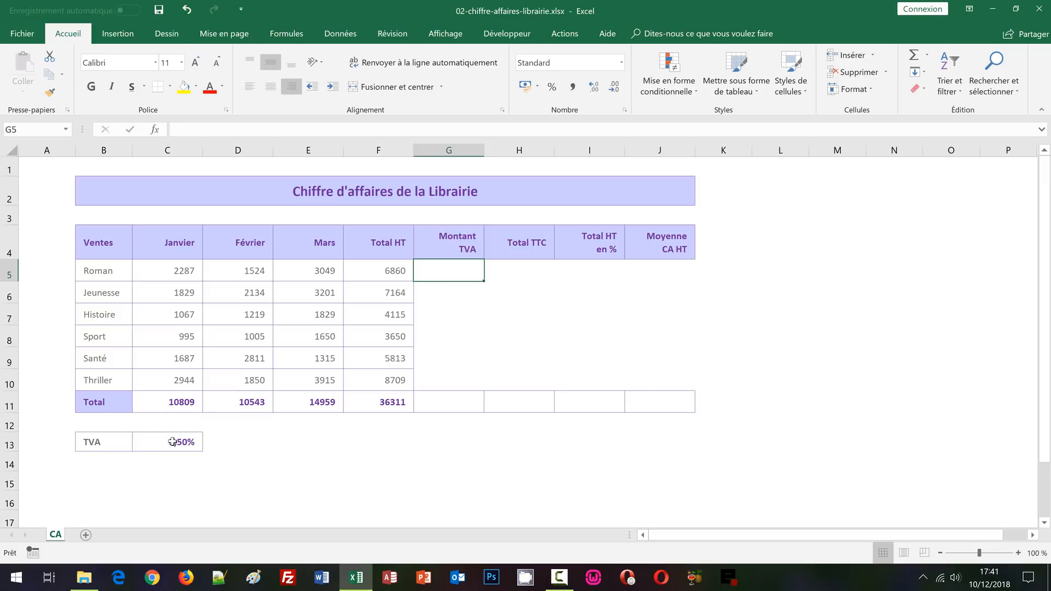
pyautogui.click(379, 274)
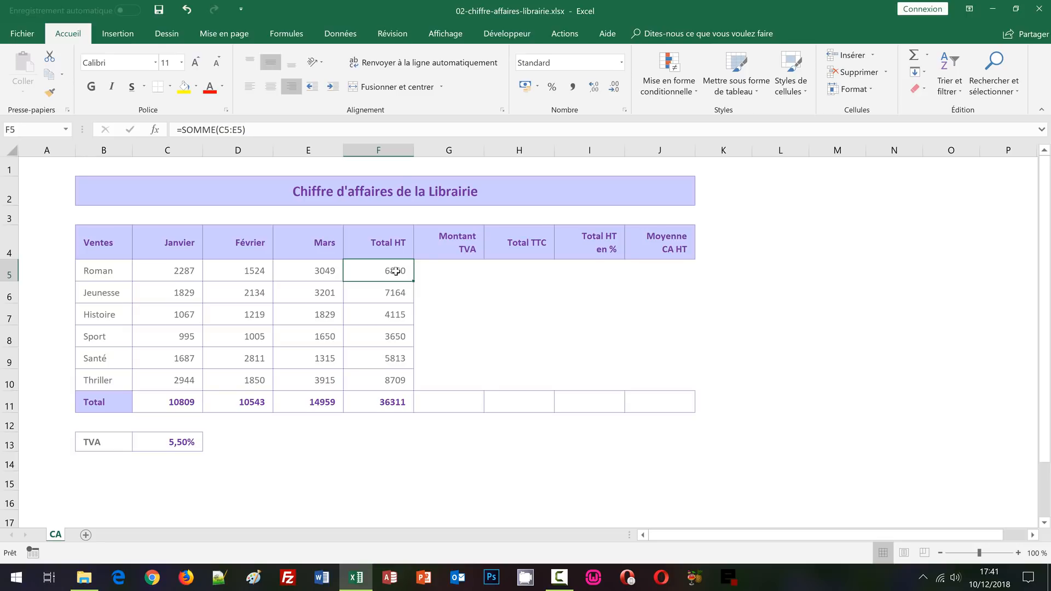
pyautogui.click(181, 442)
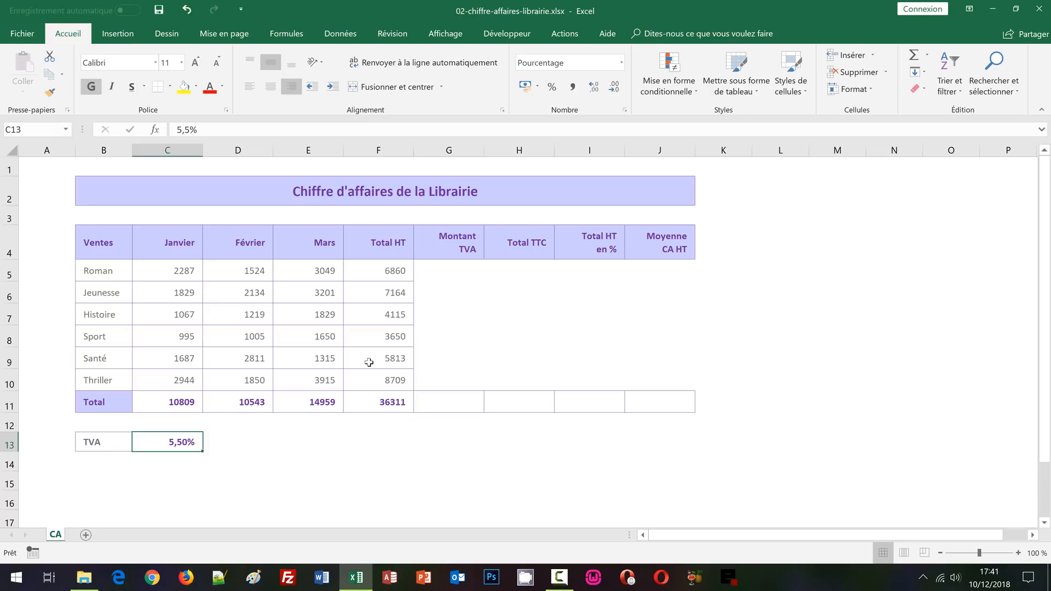
# Step: Try to calculate the Montant TVA column with =F5*C13 in G5, copied down to the Thriller row
pyautogui.click(449, 268)
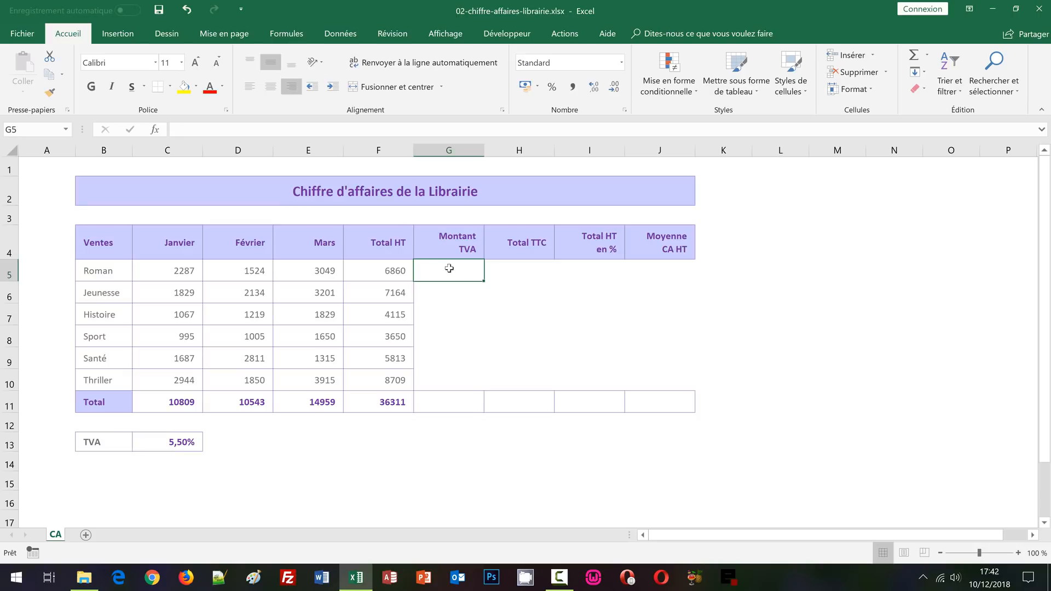
pyautogui.write('=')
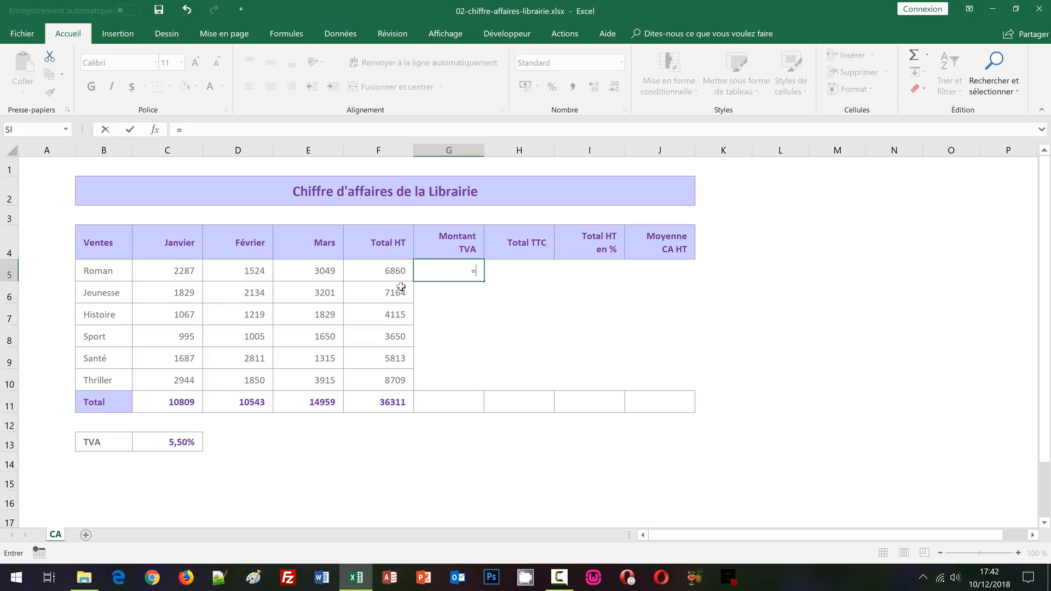
pyautogui.click(377, 271)
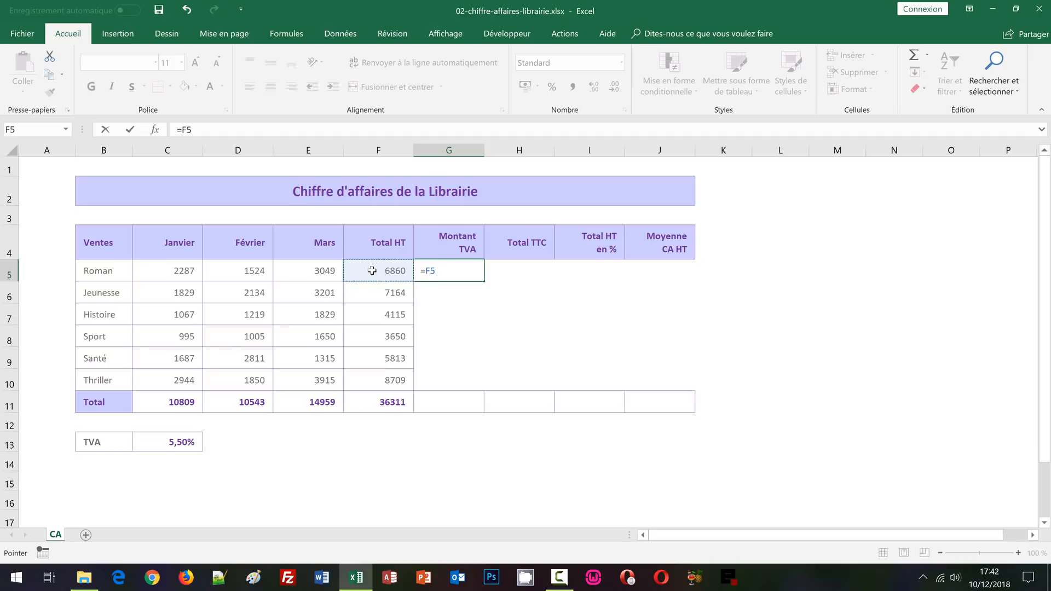
pyautogui.write('*')
pyautogui.click(163, 441)
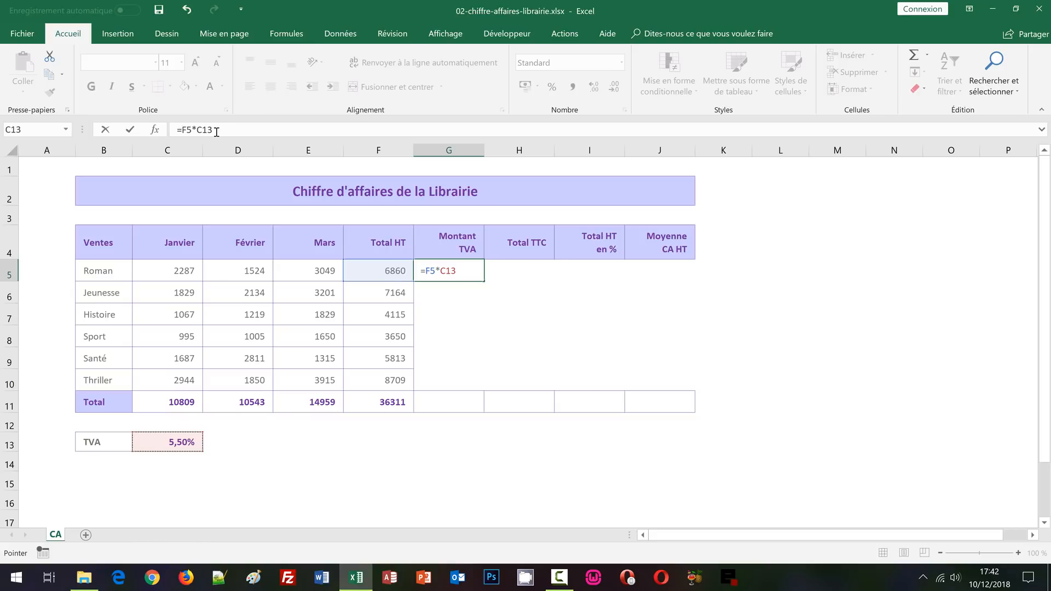
pyautogui.hotkey('ctrl', 'Return')
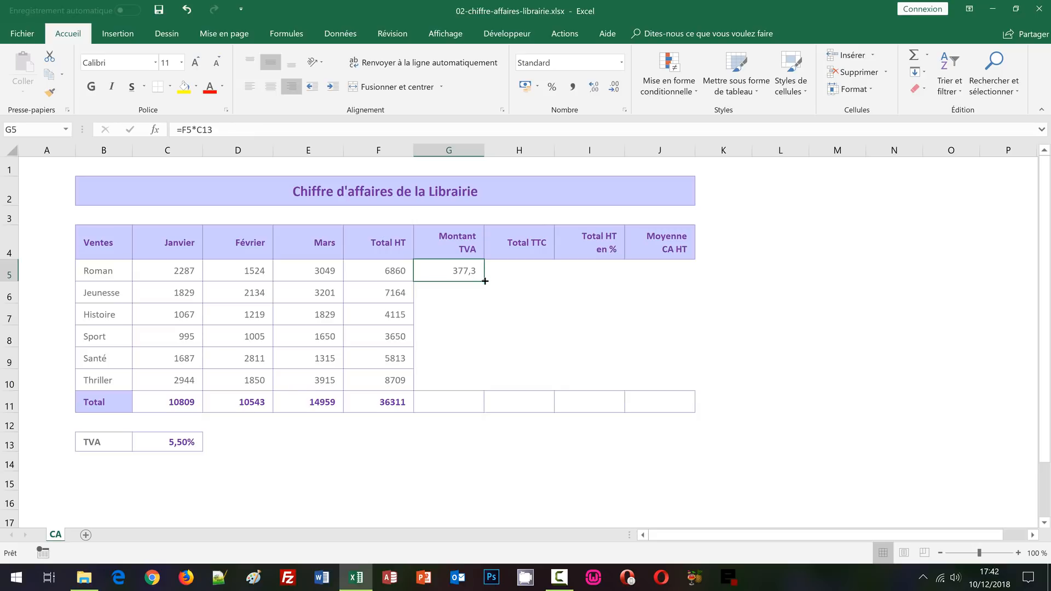
pyautogui.moveTo(486, 281); pyautogui.dragTo(474, 387)
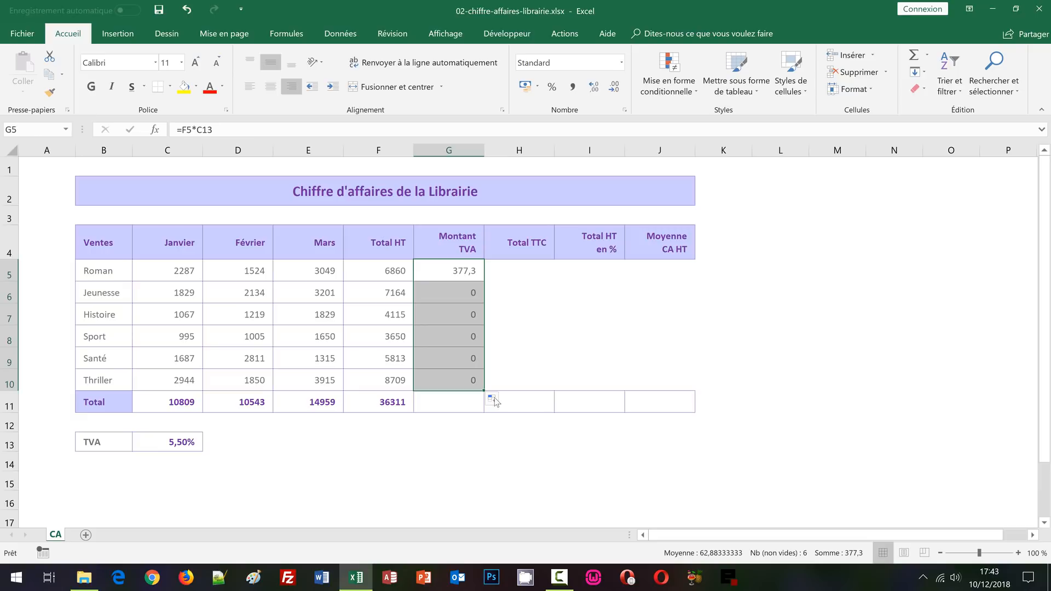
# Step: Inspect the VAT formulas for Roman in G5 and Jeunesse in G6, along with the Total HT and TVA rate cells used
pyautogui.click(460, 266)
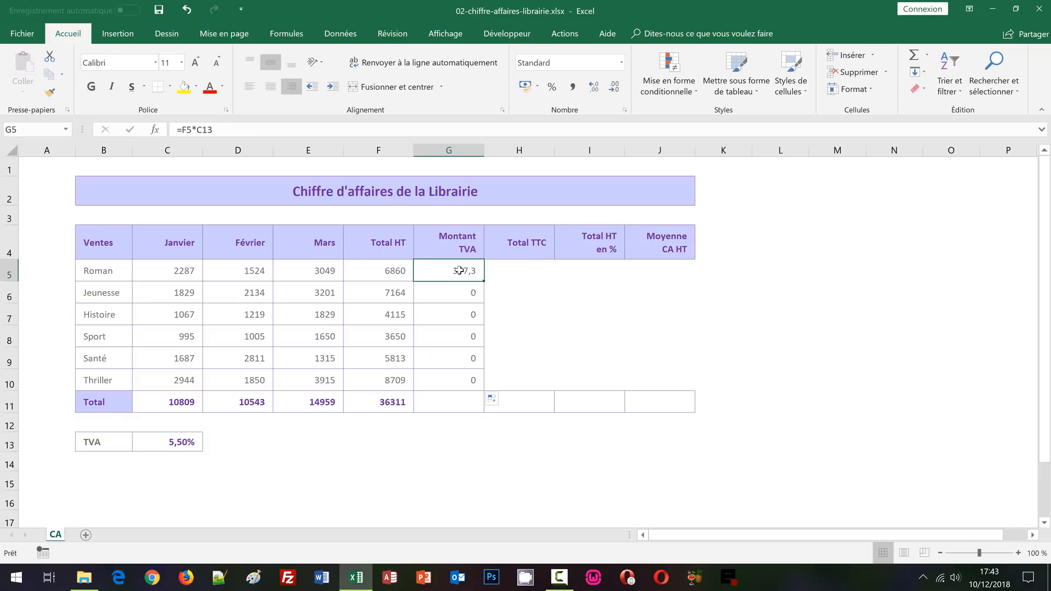
pyautogui.click(397, 272)
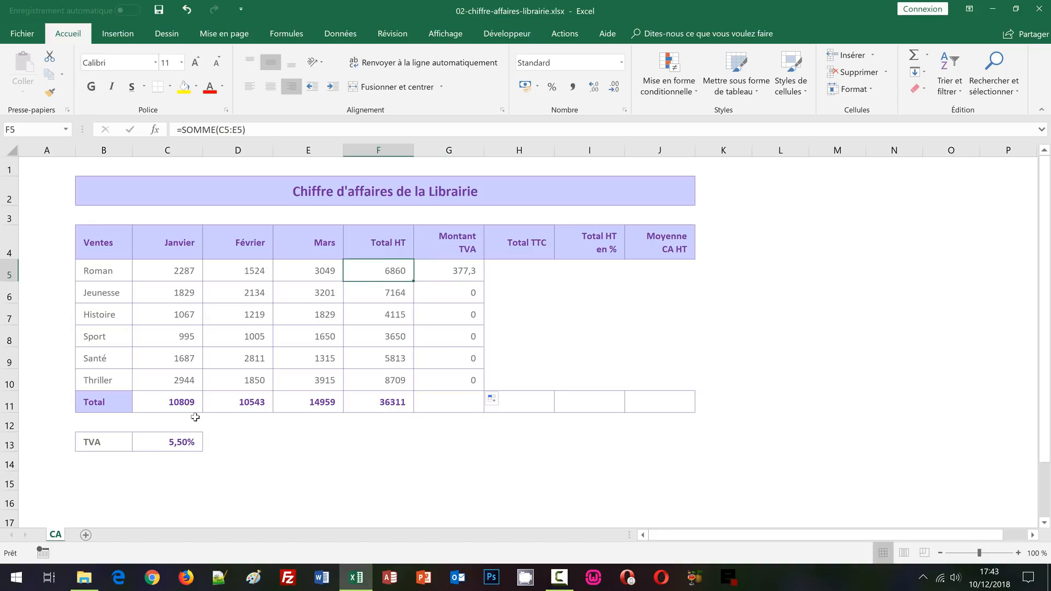
pyautogui.click(184, 438)
pyautogui.click(471, 275)
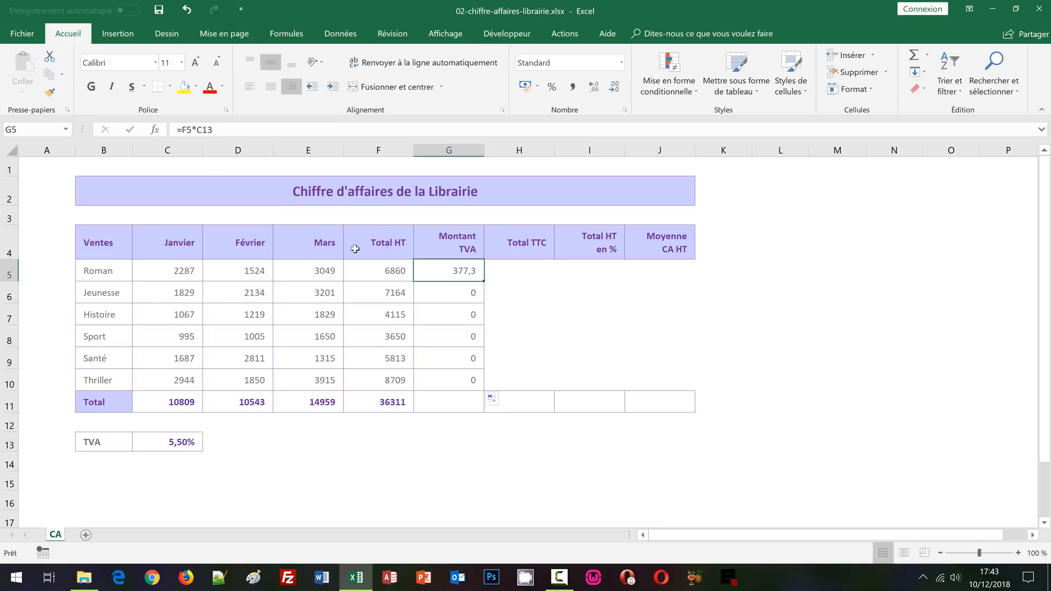
pyautogui.doubleClick(465, 294)
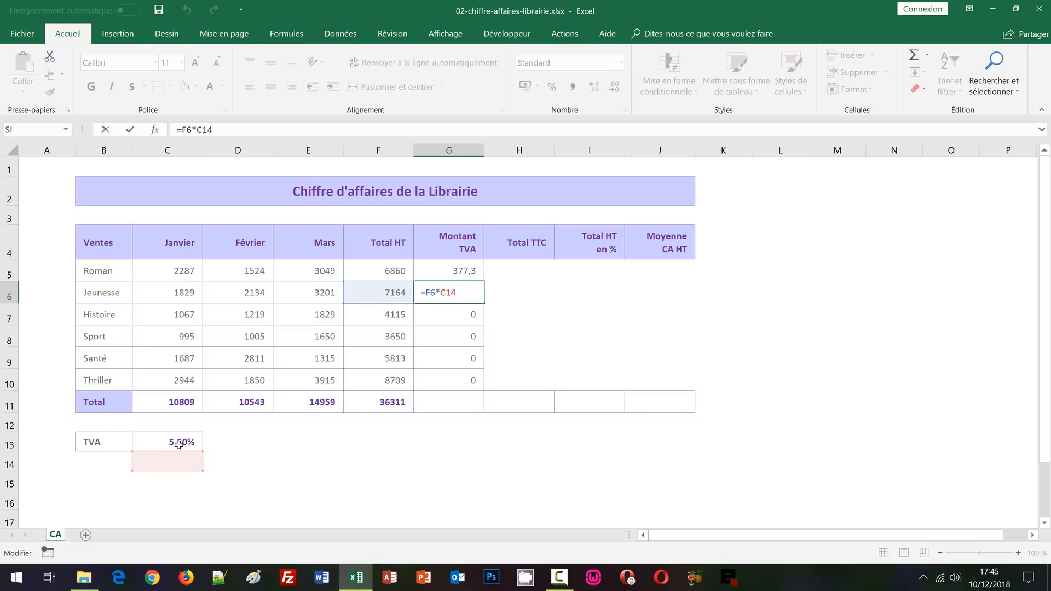
pyautogui.hotkey('ctrl', 'Return')
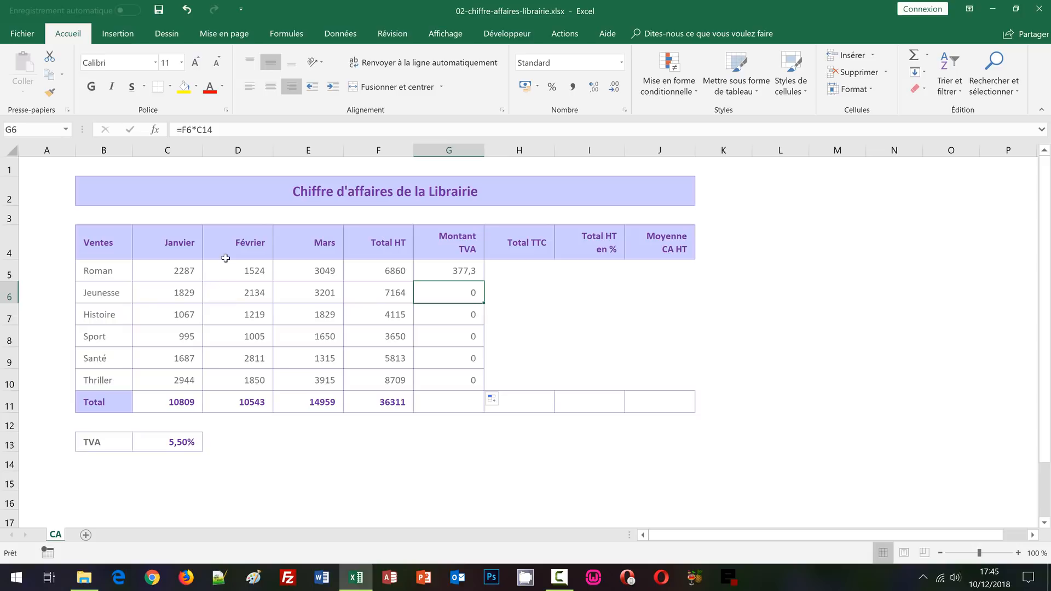
# Step: Replace the Montant TVA formulas in G5:G10 with =F5*$C$13, entered for Roman and copied down to Thriller
pyautogui.moveTo(462, 271); pyautogui.dragTo(451, 379)
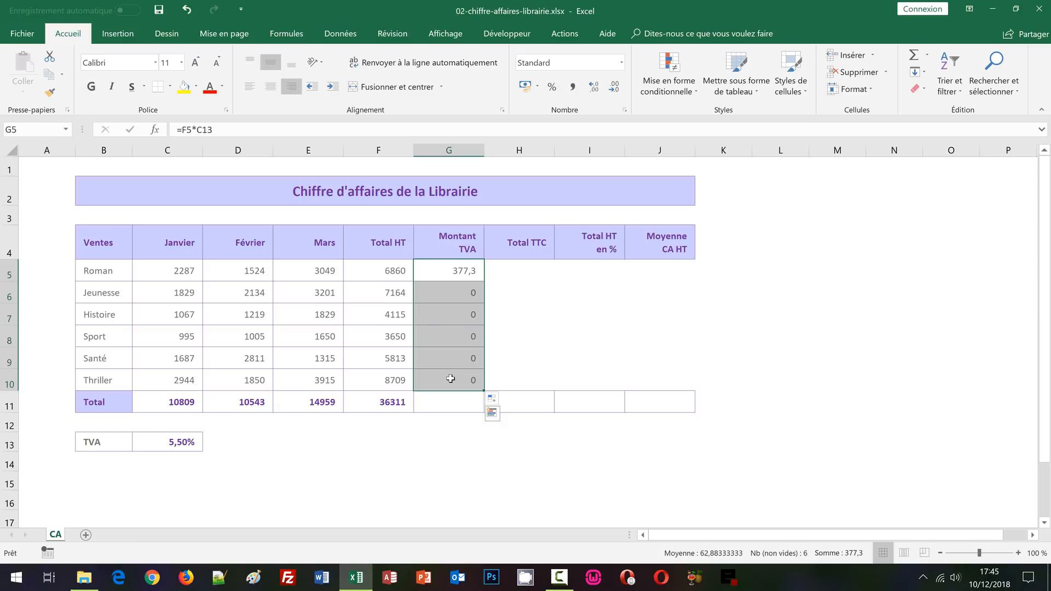
pyautogui.press('Delete')
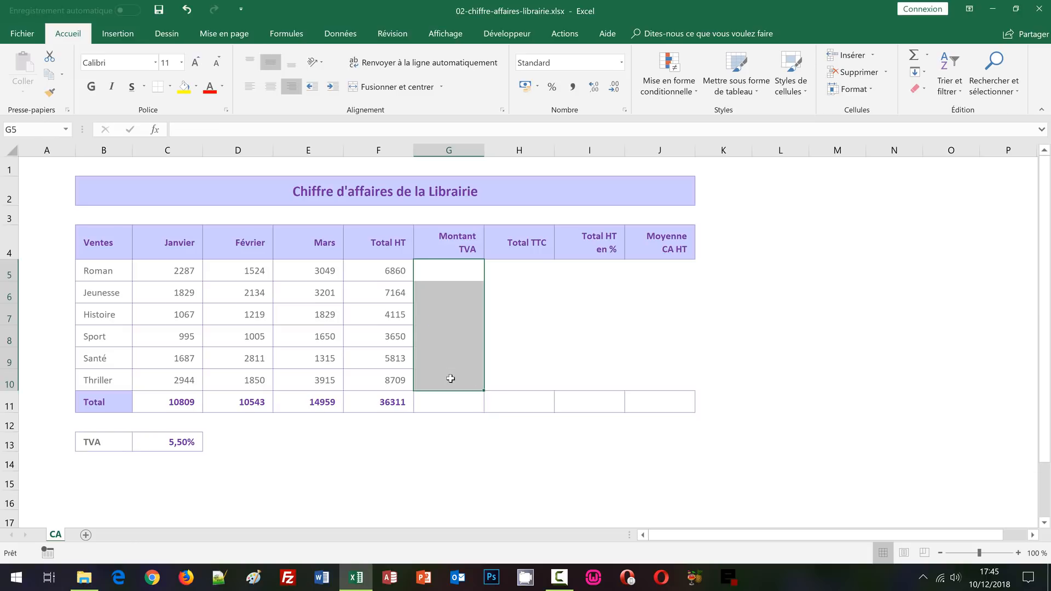
pyautogui.click(455, 278)
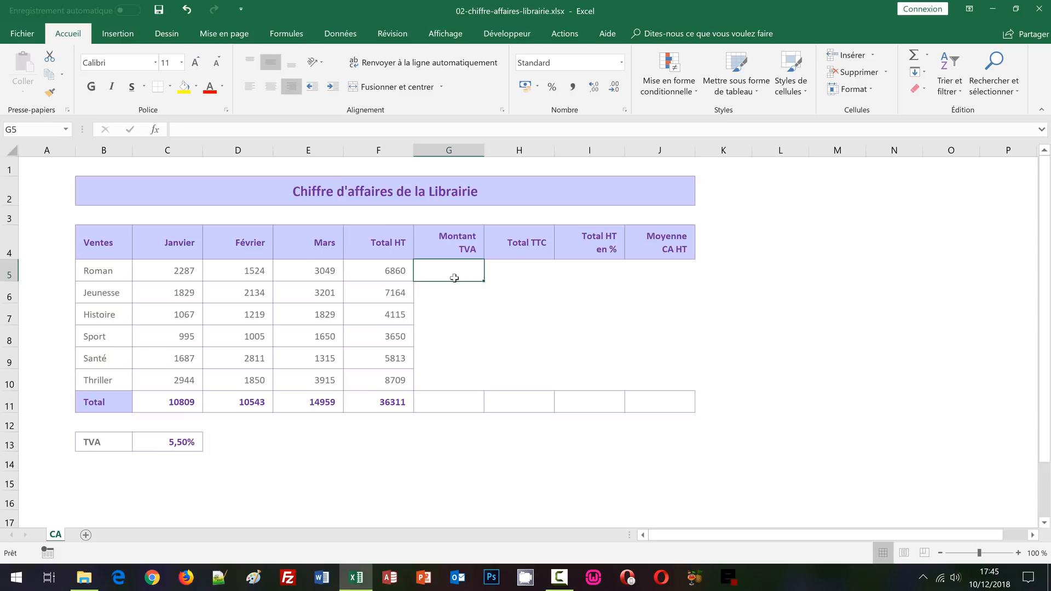
pyautogui.write('=')
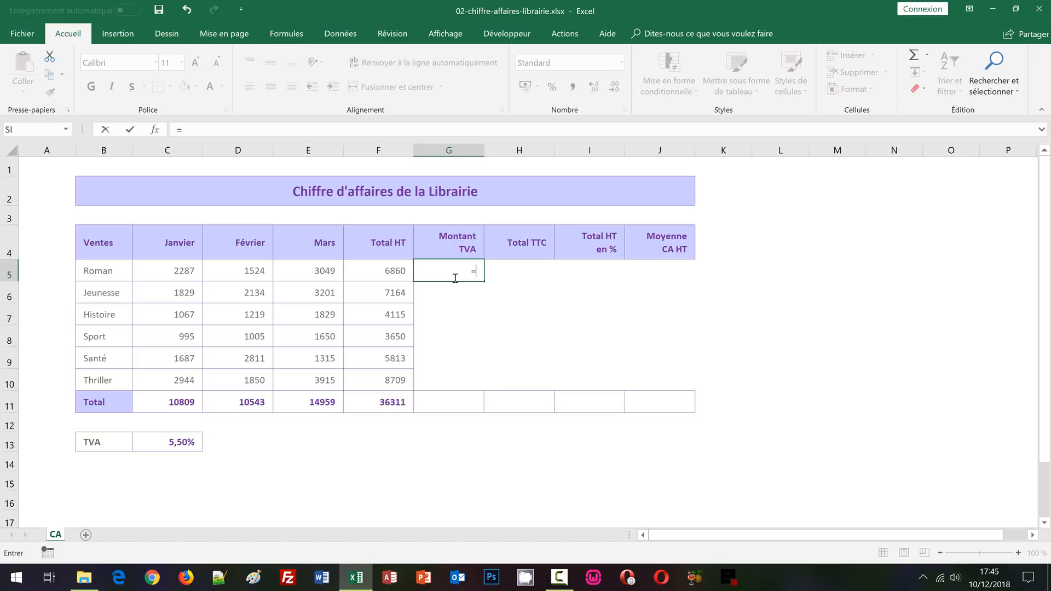
pyautogui.click(379, 277)
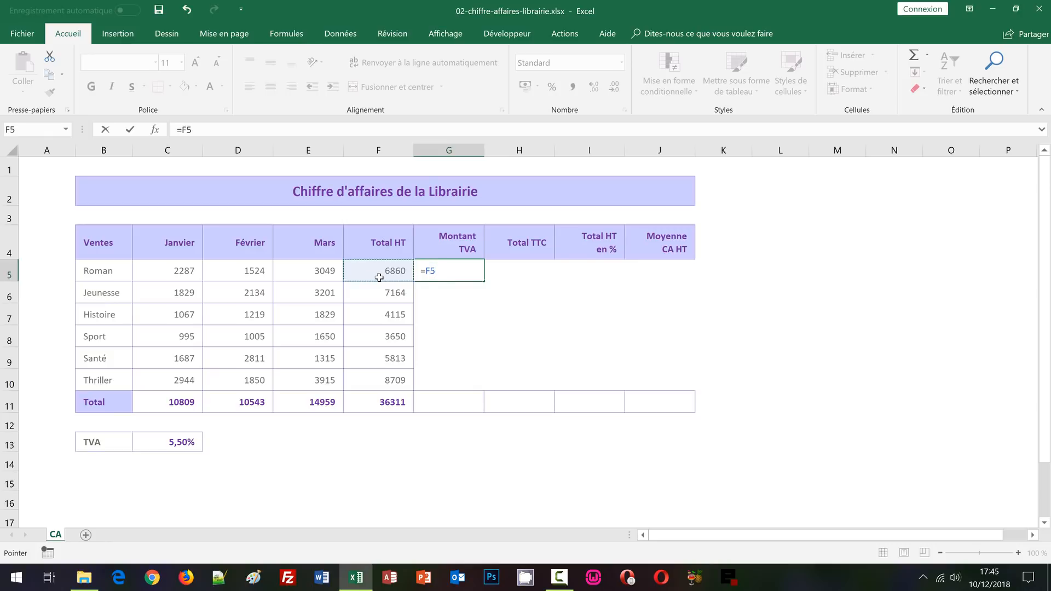
pyautogui.write('*')
pyautogui.click(176, 442)
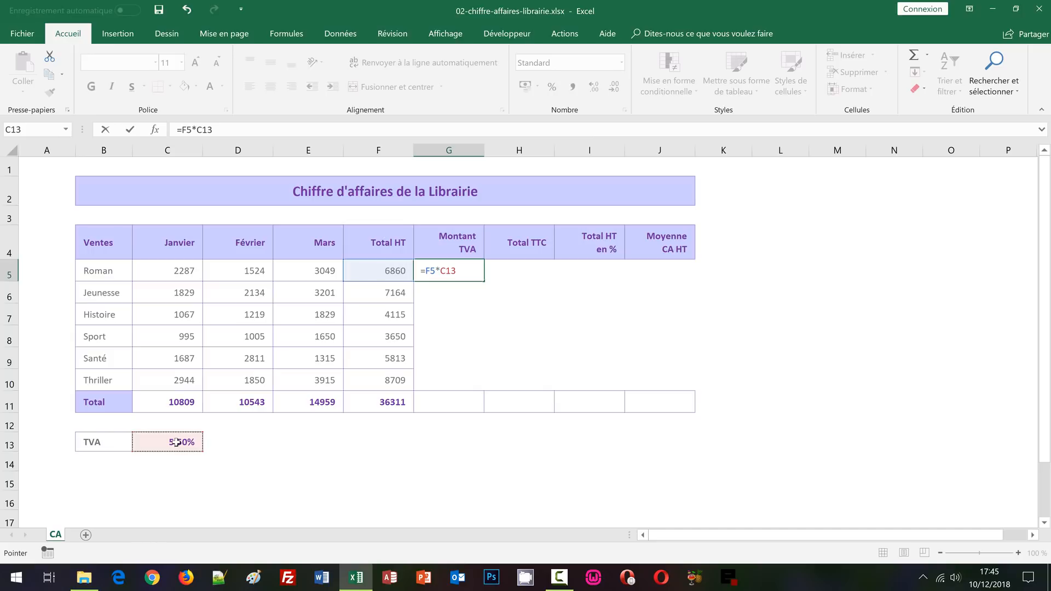
pyautogui.press('F4')
pyautogui.hotkey('ctrl', 'Return')
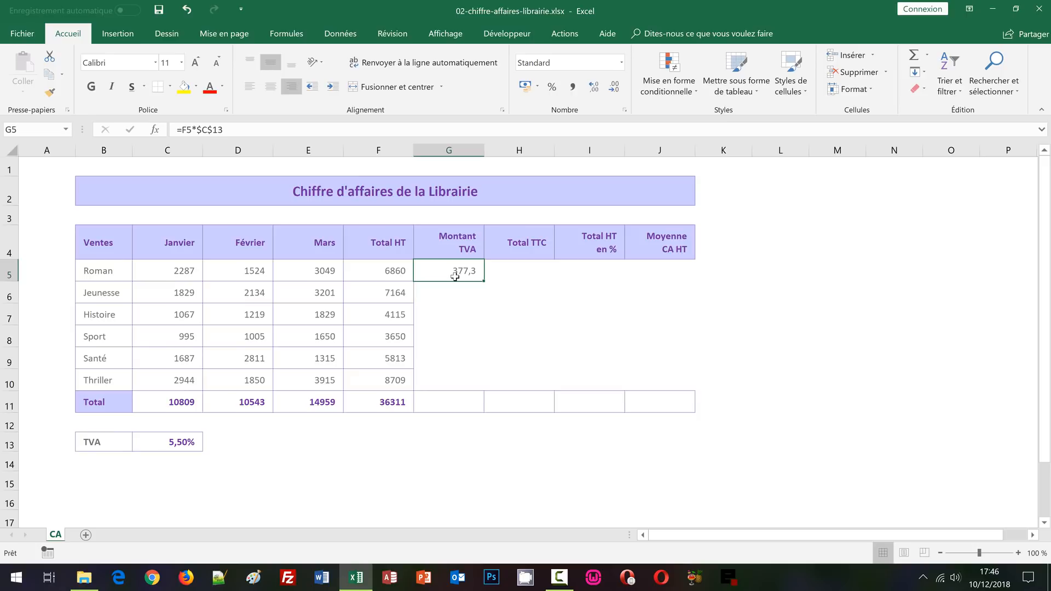
pyautogui.moveTo(484, 282); pyautogui.dragTo(470, 387)
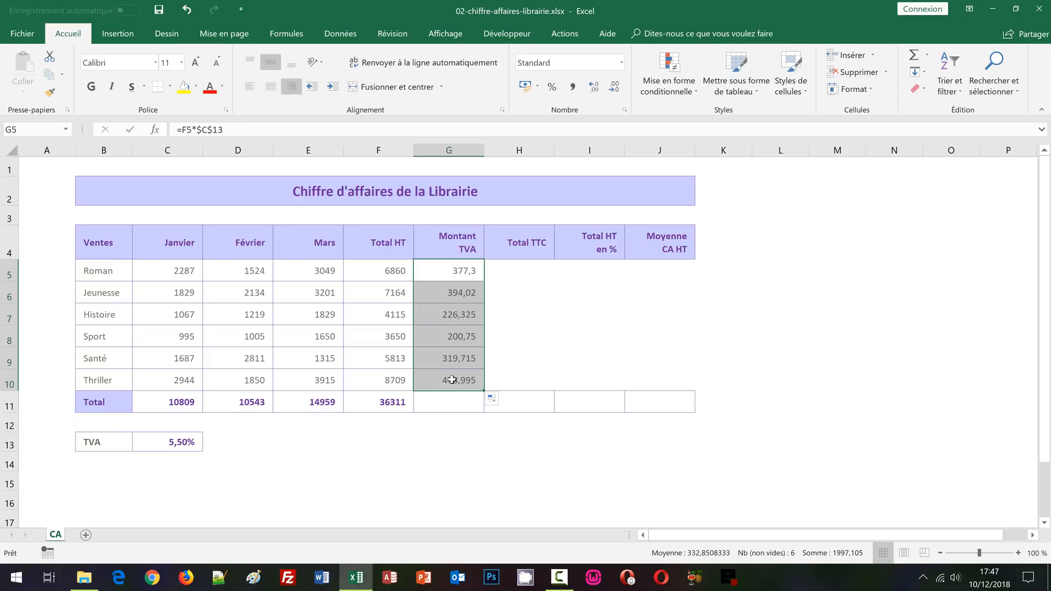
# Step: Check Thriller's VAT formula in G10 and examine Roman's Total TTC, Montant TVA and Total HT cells
pyautogui.doubleClick(452, 380)
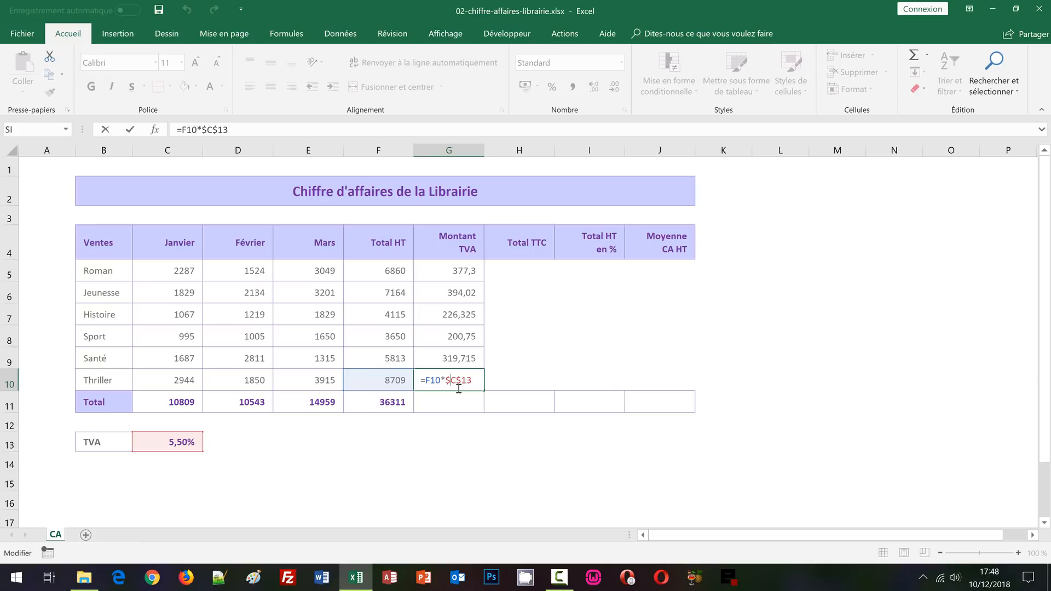
pyautogui.hotkey('ctrl', 'Return')
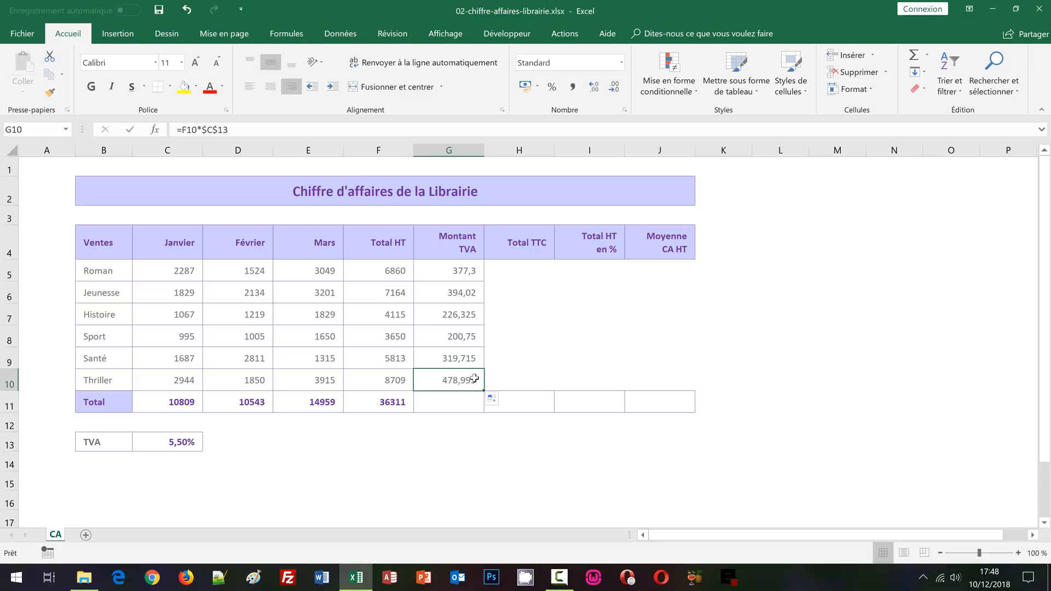
pyautogui.click(511, 272)
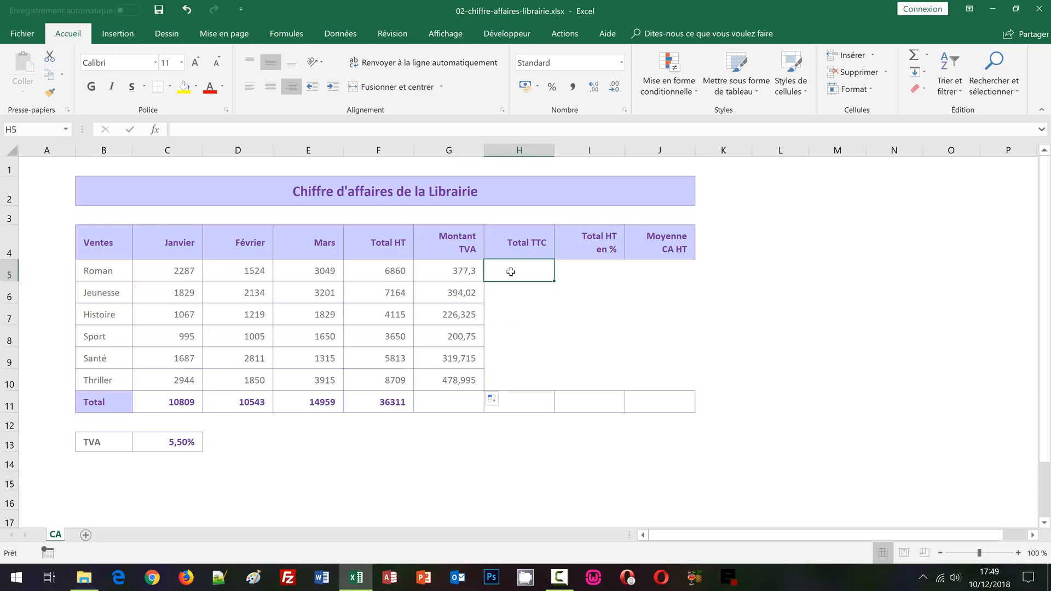
pyautogui.click(466, 274)
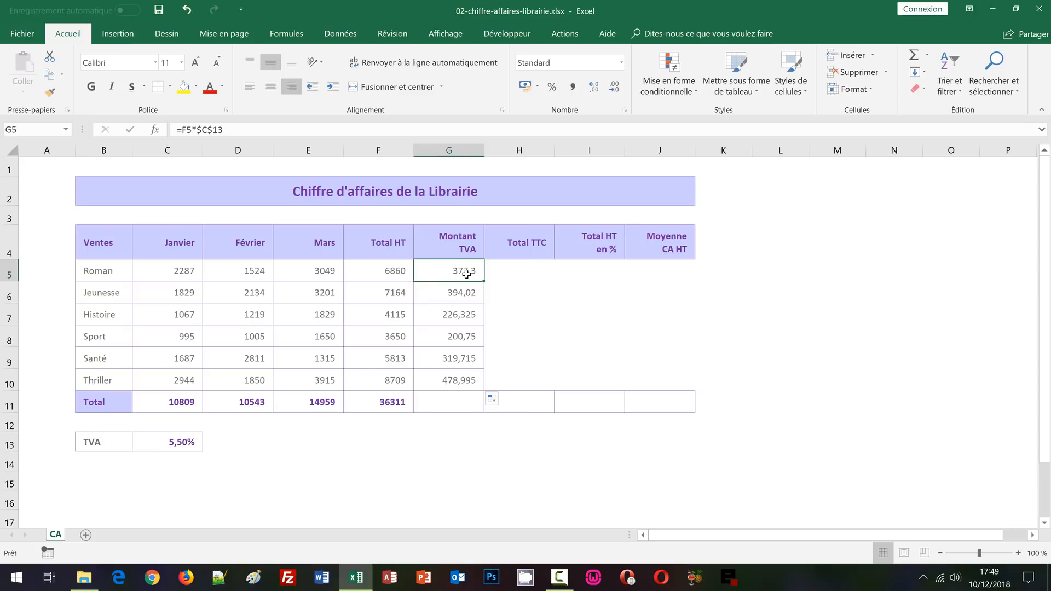
pyautogui.click(392, 274)
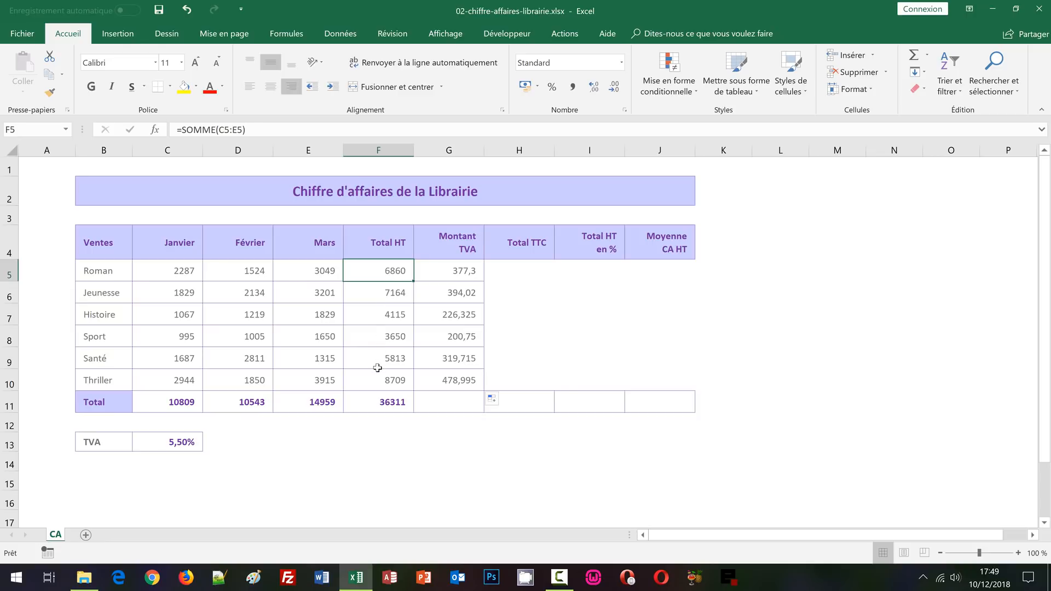
# Step: Fill the Total TTC cells H5:H10 at once with the formula =F5+G5, adding Total HT and Montant TVA
pyautogui.click(515, 271)
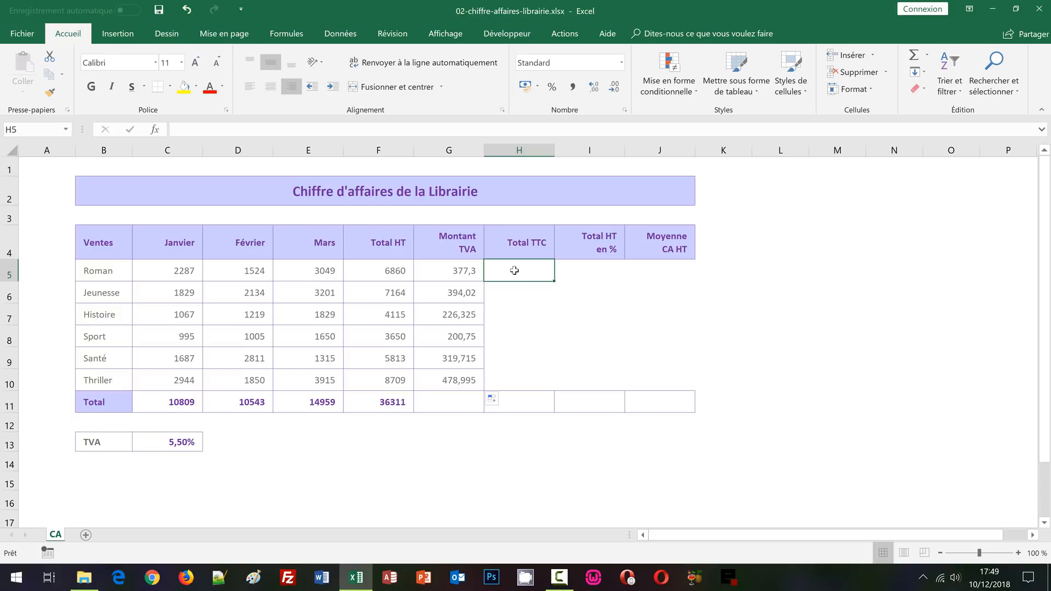
pyautogui.moveTo(515, 270); pyautogui.dragTo(518, 360)
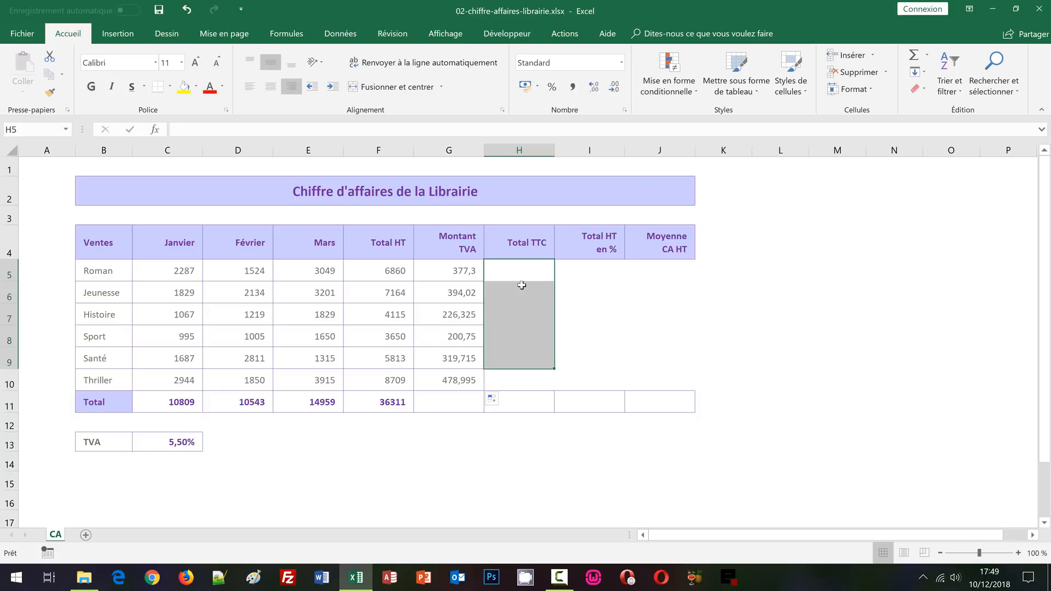
pyautogui.moveTo(522, 286); pyautogui.dragTo(508, 382)
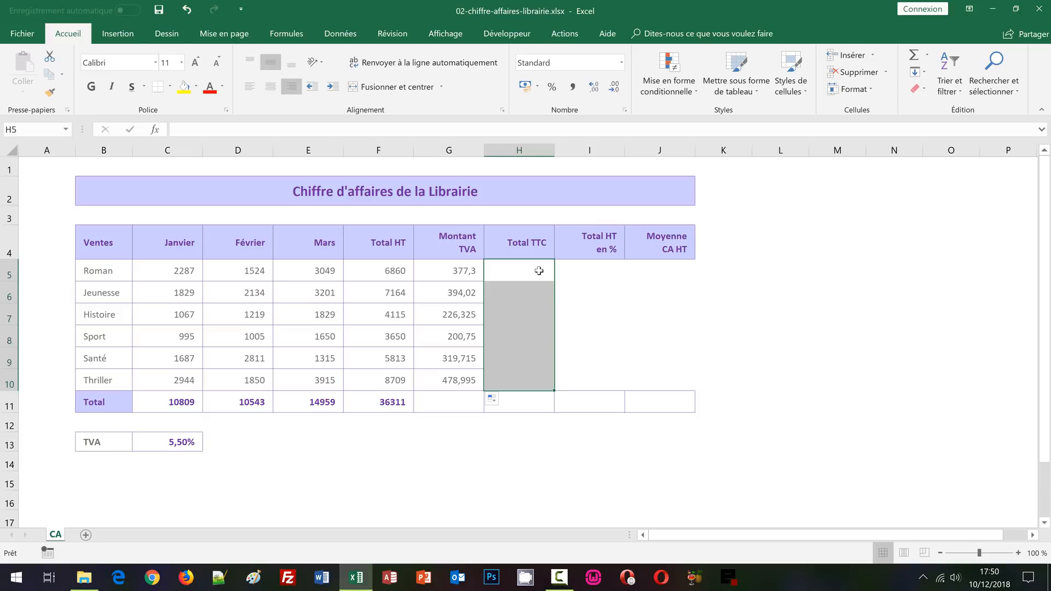
pyautogui.write('=')
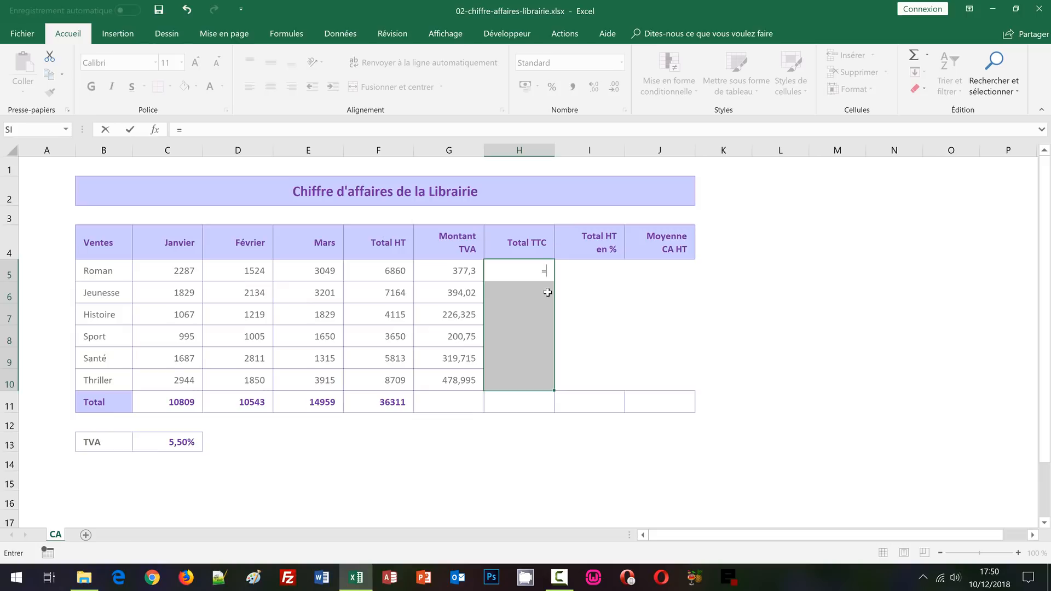
pyautogui.click(378, 266)
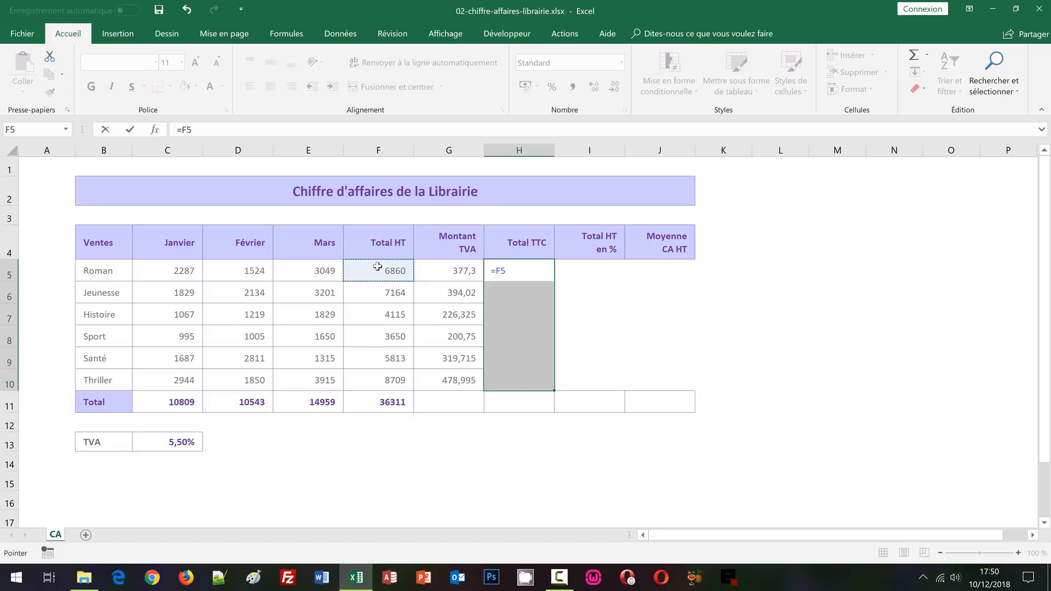
pyautogui.write('+')
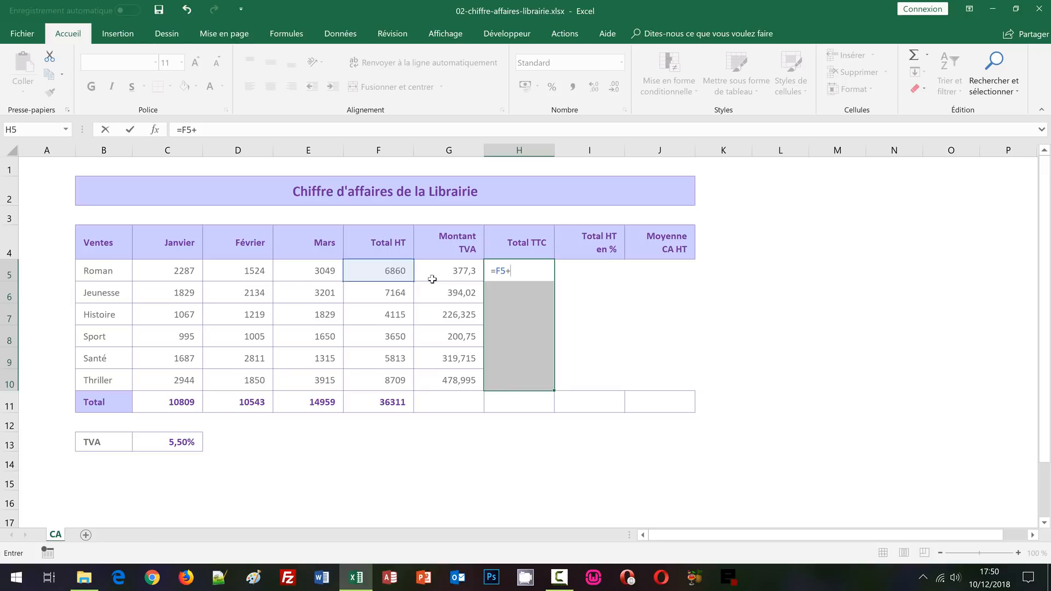
pyautogui.click(454, 271)
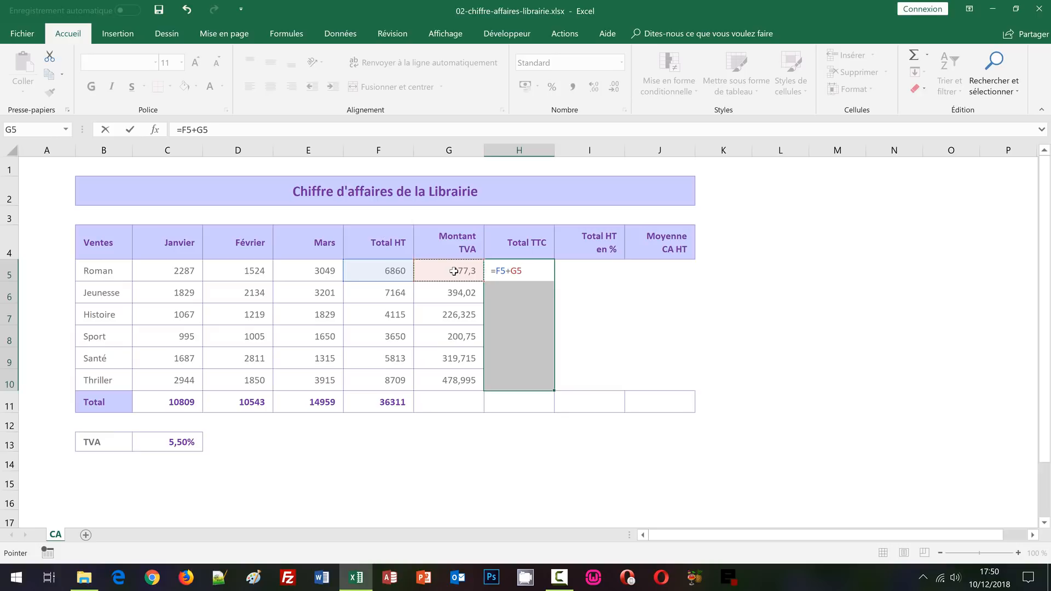
pyautogui.hotkey('ctrl', 'Return')
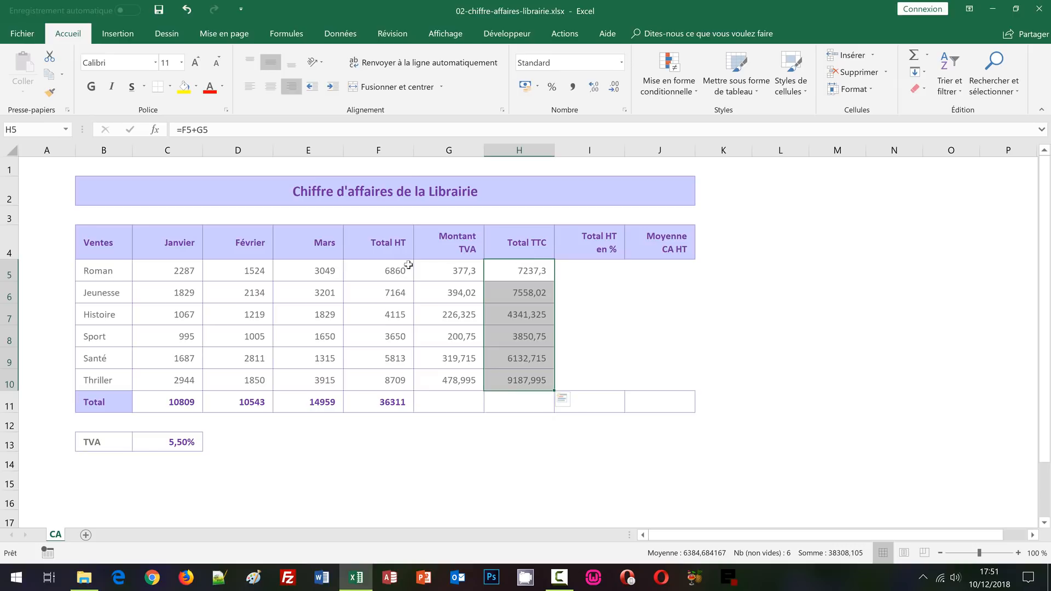
# Step: Review Roman's Total HT, Montant TVA and Total TTC in F5:H5, and the Total TTC results in H5:H10
pyautogui.moveTo(391, 267); pyautogui.dragTo(511, 271)
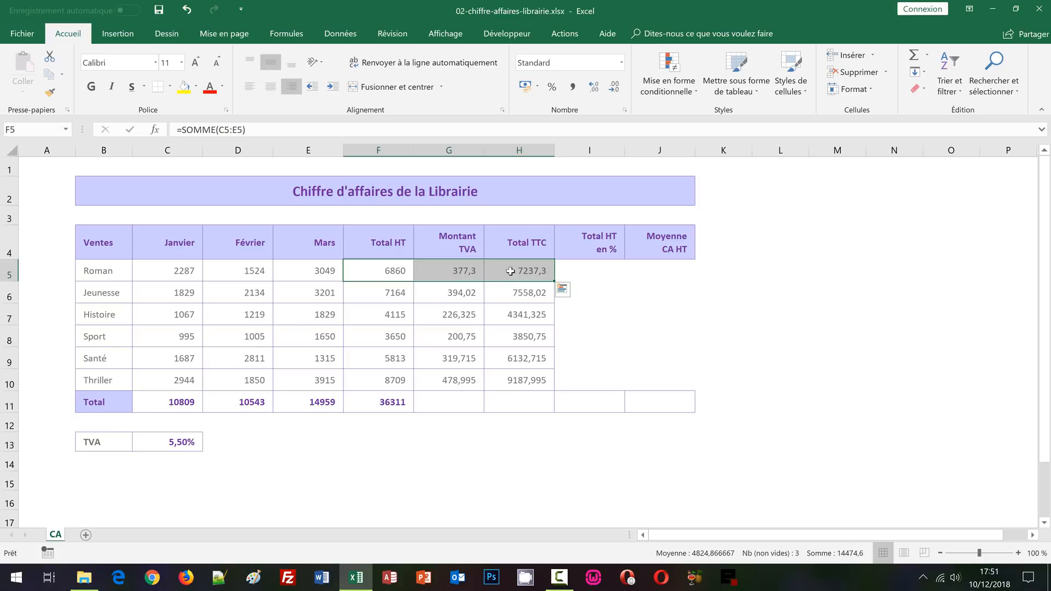
pyautogui.click(712, 276)
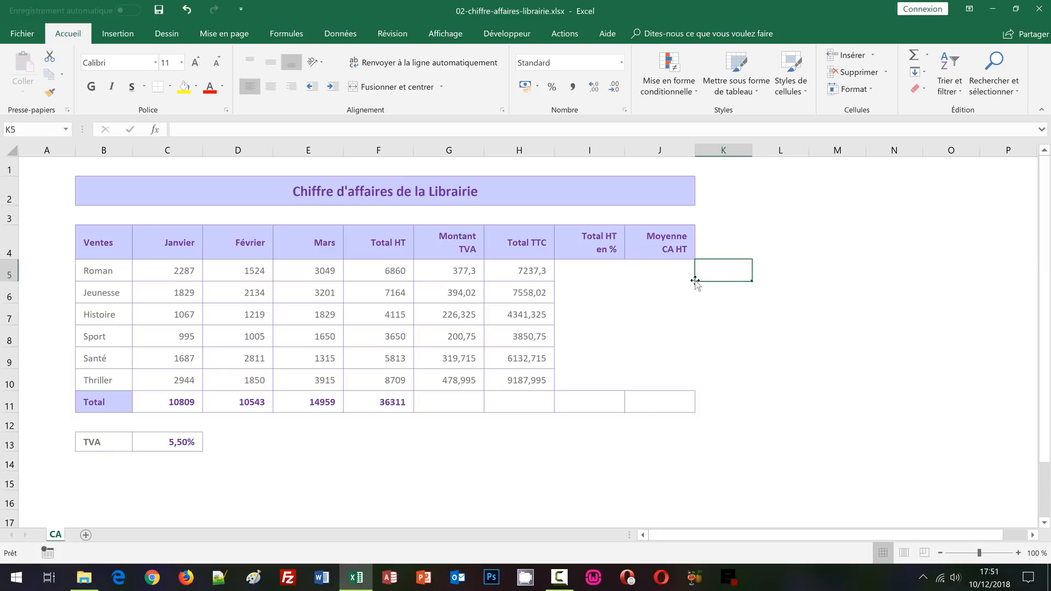
pyautogui.moveTo(530, 272); pyautogui.dragTo(523, 382)
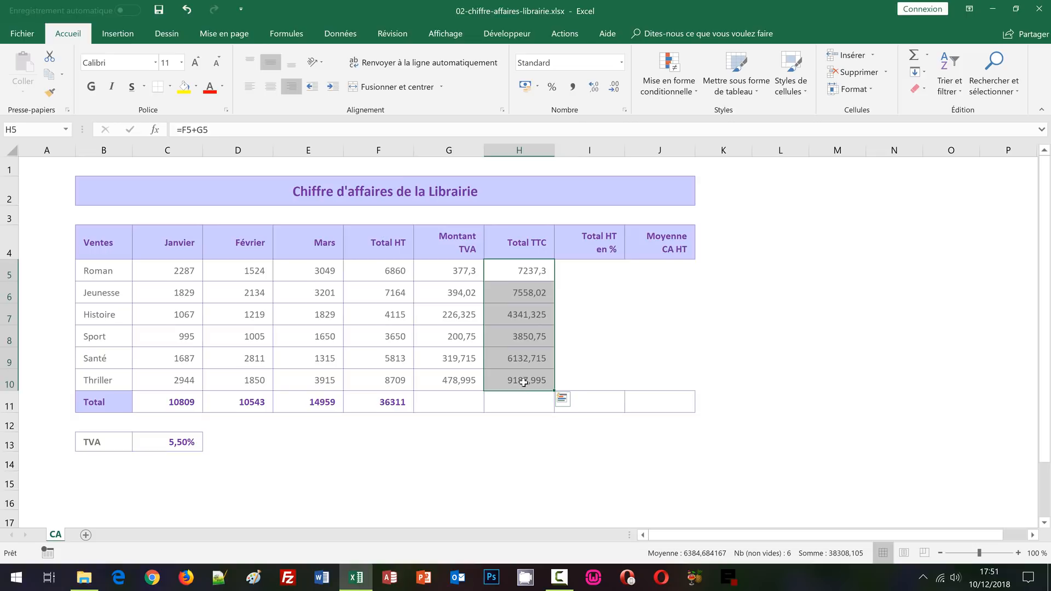
# Step: Replace the Total TTC formulas in H5:H10 with automatic sums of Total HT and Montant TVA across F5:H10
pyautogui.press('Delete')
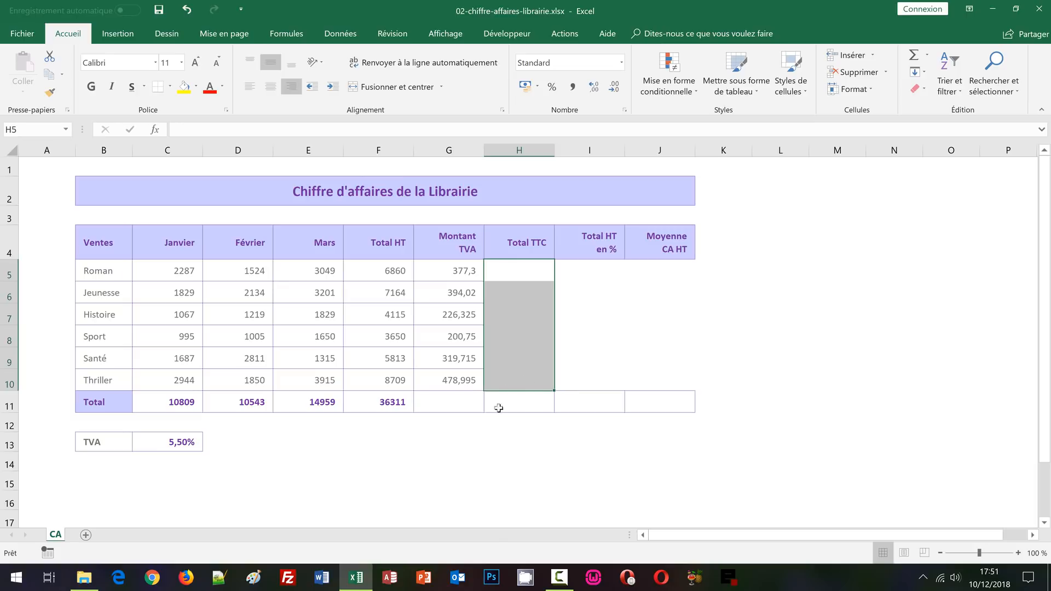
pyautogui.click(384, 266)
pyautogui.moveTo(433, 278); pyautogui.dragTo(504, 378)
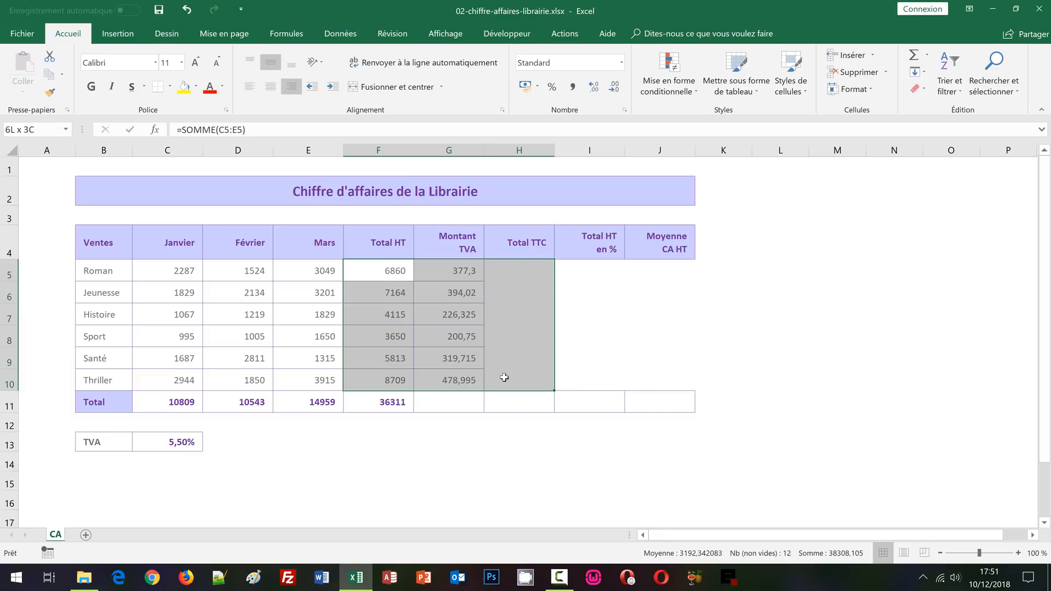
pyautogui.moveTo(504, 377); pyautogui.dragTo(504, 378)
pyautogui.click(912, 58)
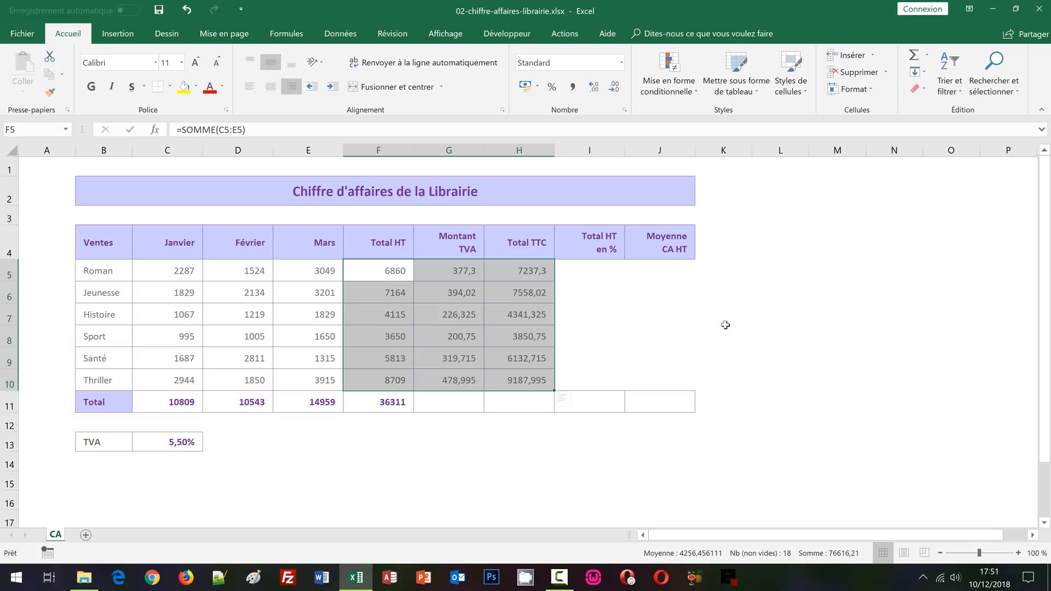
# Step: Examine Roman's Total HT en % cell and the Total HT values from Roman in F5 down to the overall total in F11
pyautogui.click(581, 275)
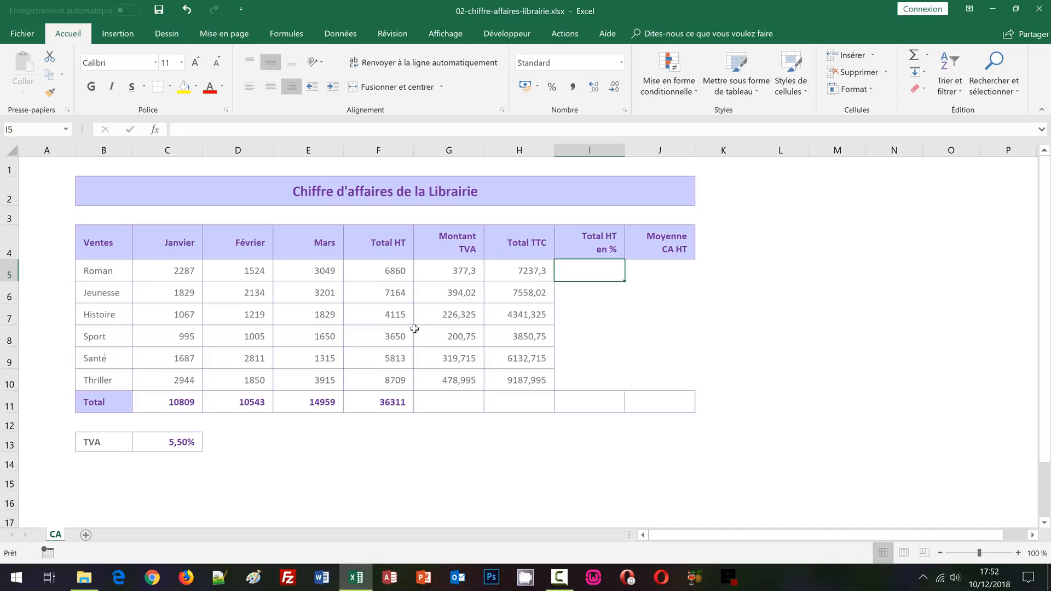
pyautogui.click(395, 274)
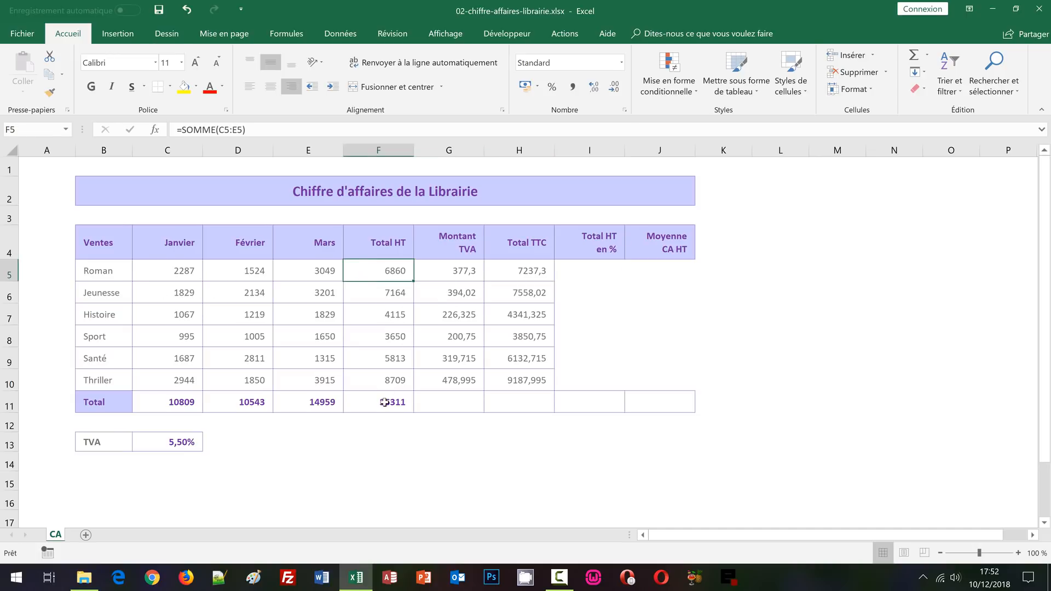
pyautogui.press('Down')
pyautogui.press('Down')
pyautogui.press('Down')
pyautogui.press('Down')
pyautogui.press('Down')
pyautogui.press('Down')
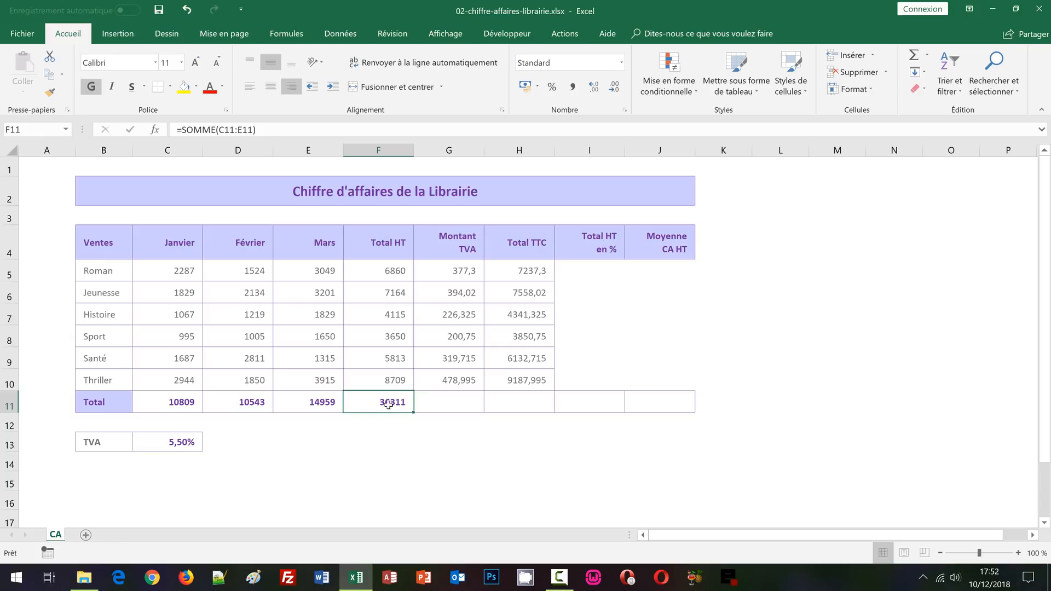
# Step: Fill Total HT en % in I5:I10 with =F5/$F$11, copied down from Roman to Thriller, and format the results as percentages
pyautogui.click(584, 273)
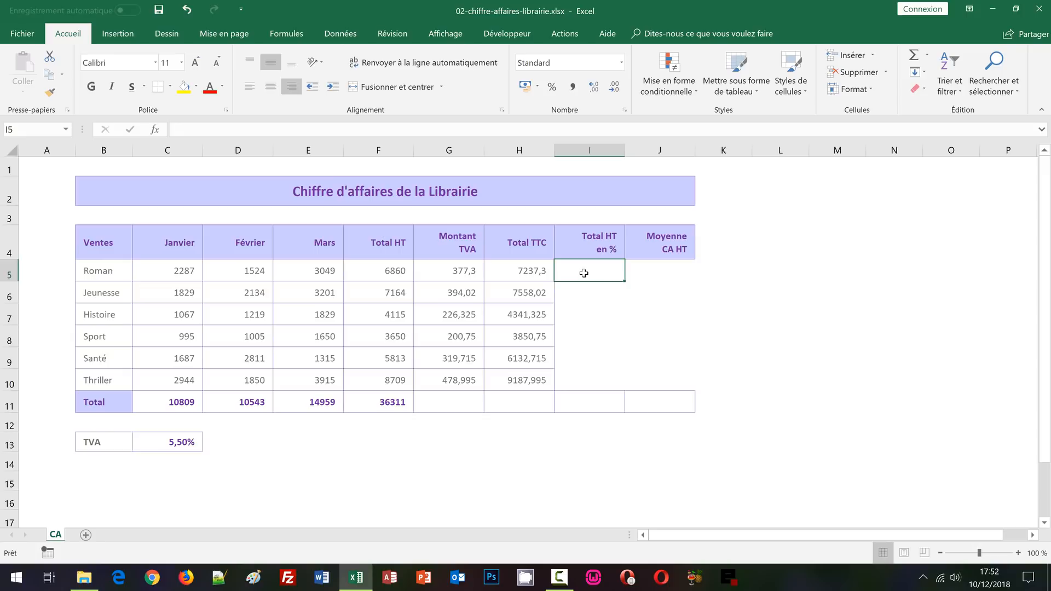
pyautogui.write('=')
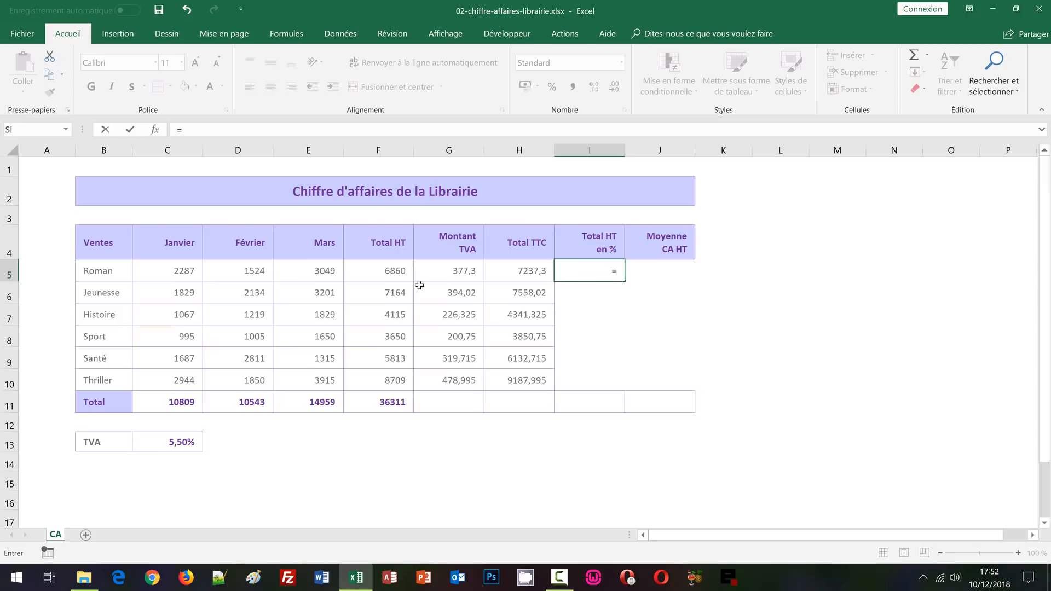
pyautogui.click(385, 272)
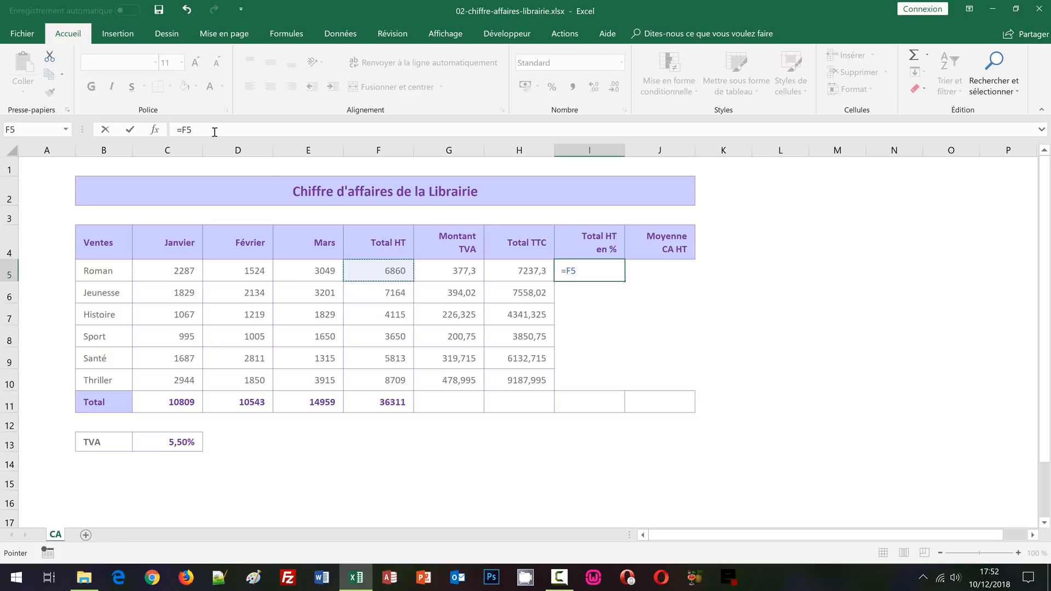
pyautogui.write('/')
pyautogui.click(374, 403)
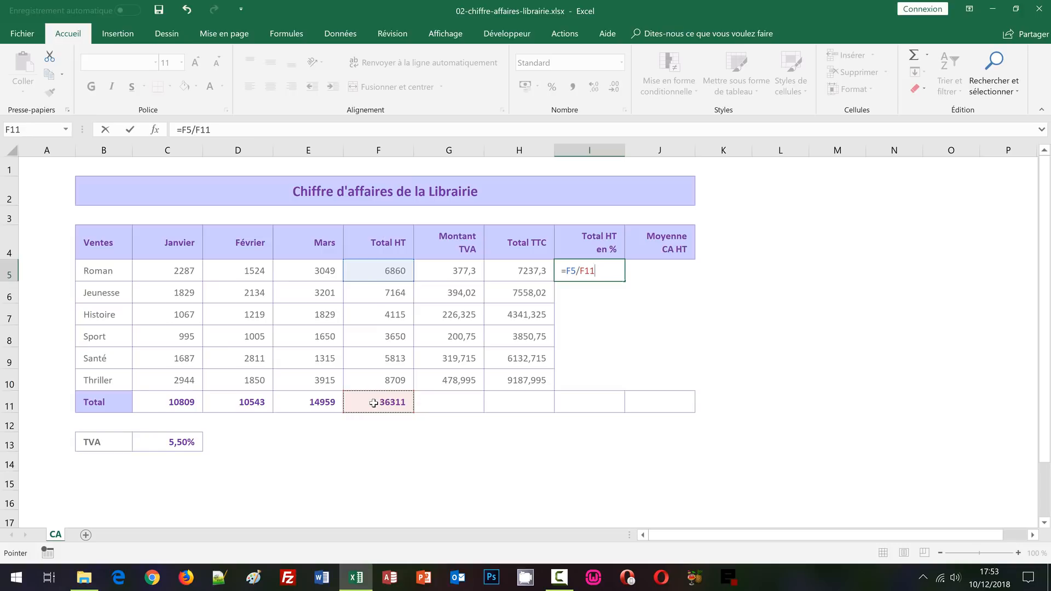
pyautogui.press('F4')
pyautogui.hotkey('ctrl', 'Return')
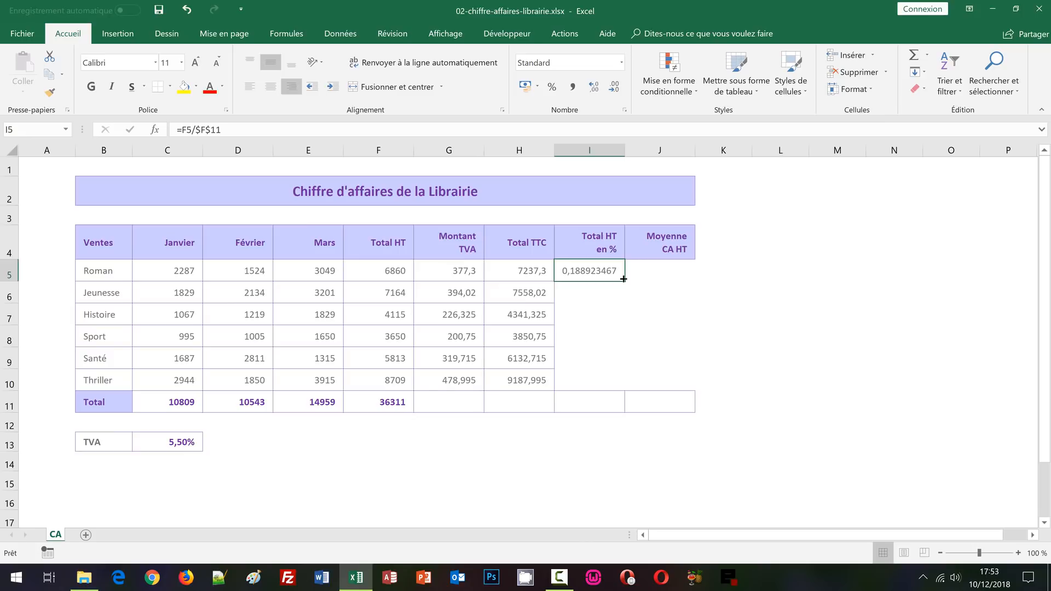
pyautogui.moveTo(624, 279); pyautogui.dragTo(619, 384)
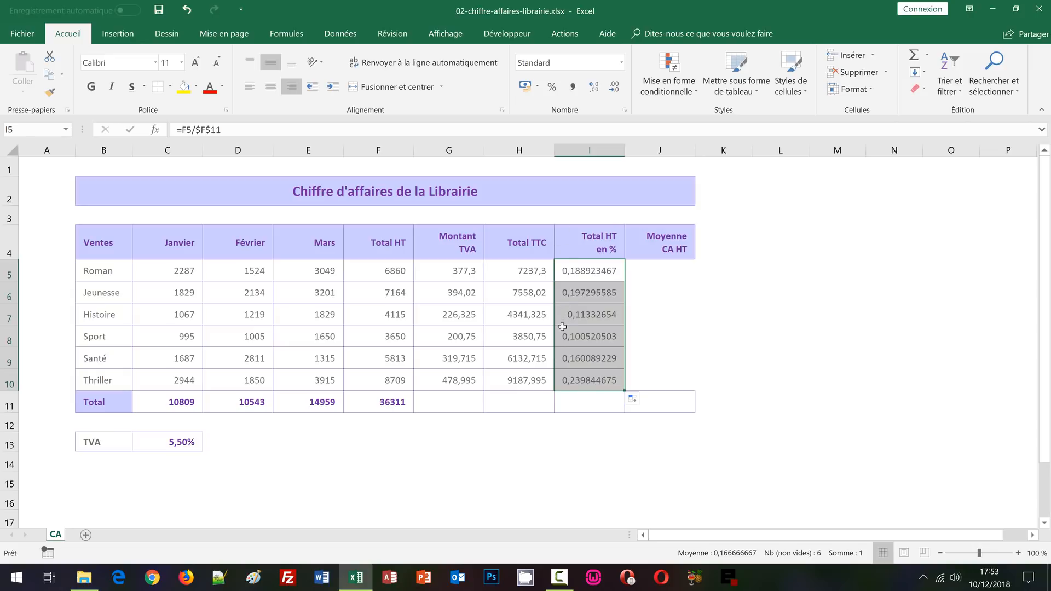
pyautogui.click(556, 88)
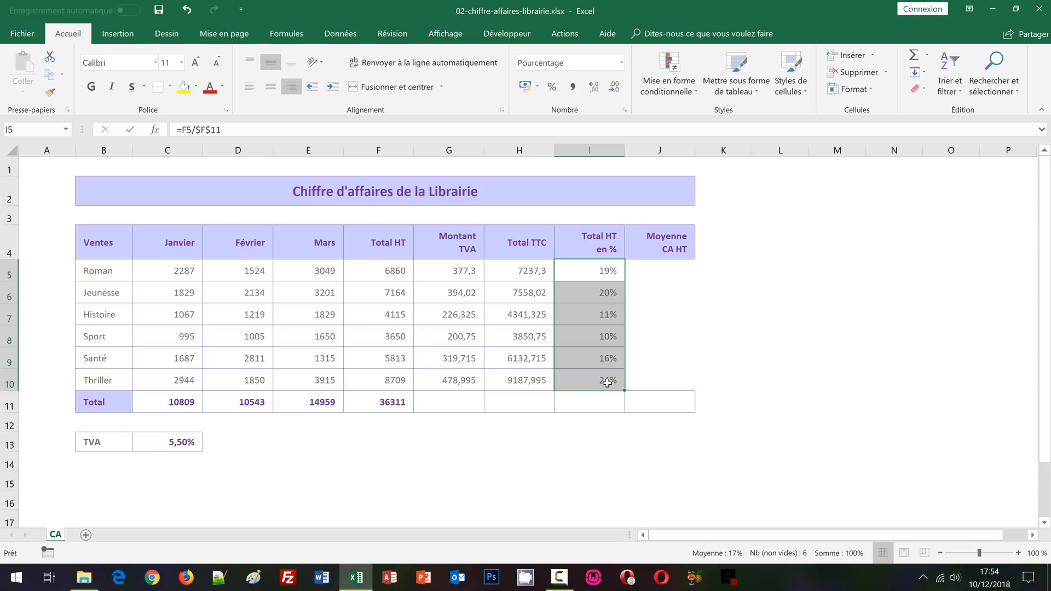
# Step: Check the Total HT en % formulas for Roman in I5 and Thriller in I10, including the cells Thriller's formula references
pyautogui.click(605, 382)
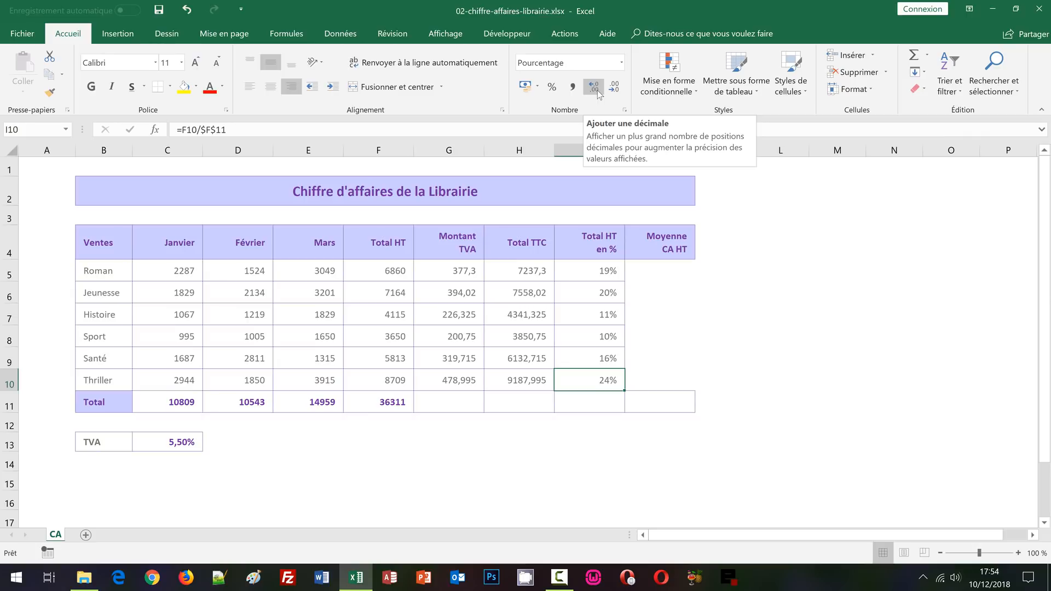
pyautogui.click(601, 269)
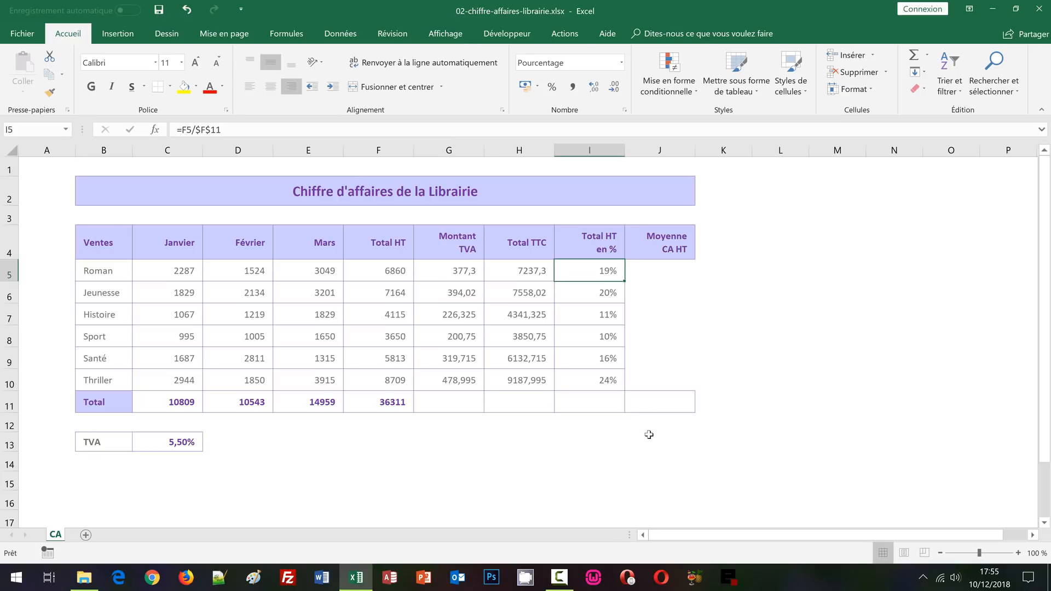
pyautogui.doubleClick(600, 386)
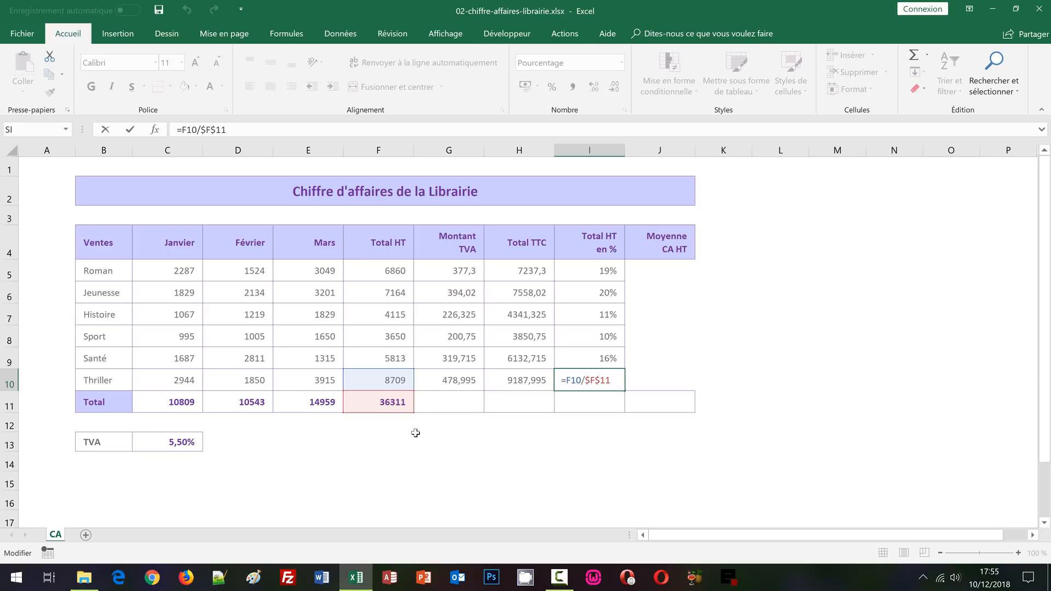
pyautogui.hotkey('ctrl', 'Return')
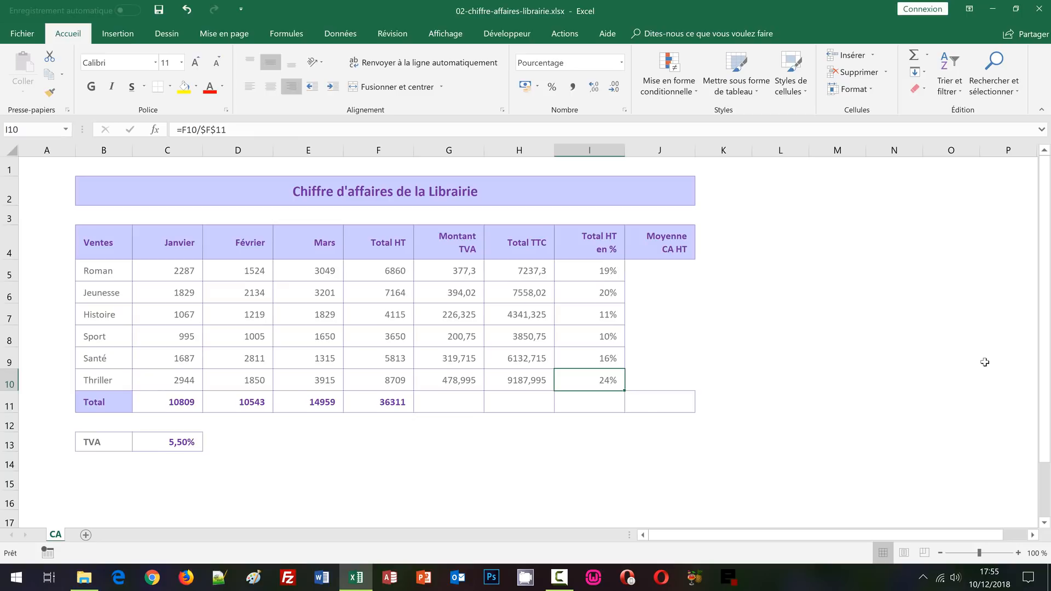
# Step: Fill Moyenne CA HT in J5:J10 with =MOYENNE(C5:E5), averaging Janvier to Mars for Roman and copied down to Thriller
pyautogui.click(646, 269)
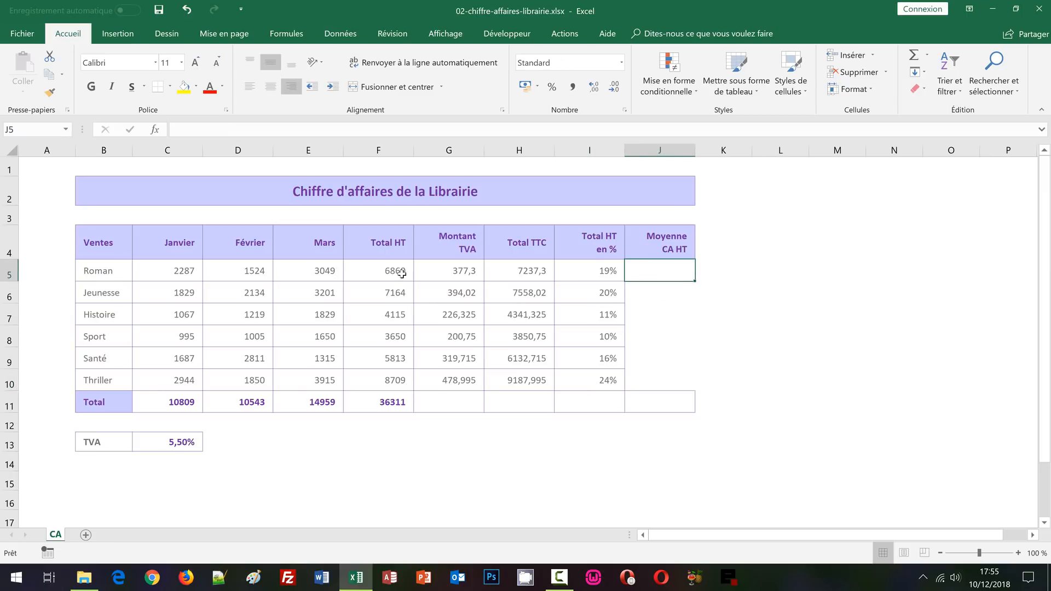
pyautogui.click(382, 268)
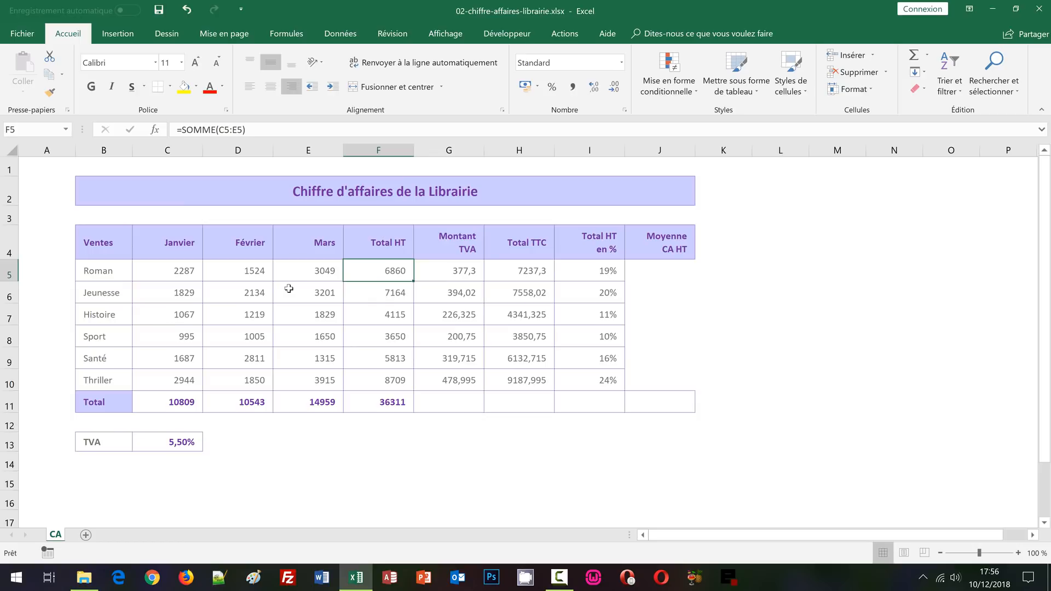
pyautogui.click(674, 271)
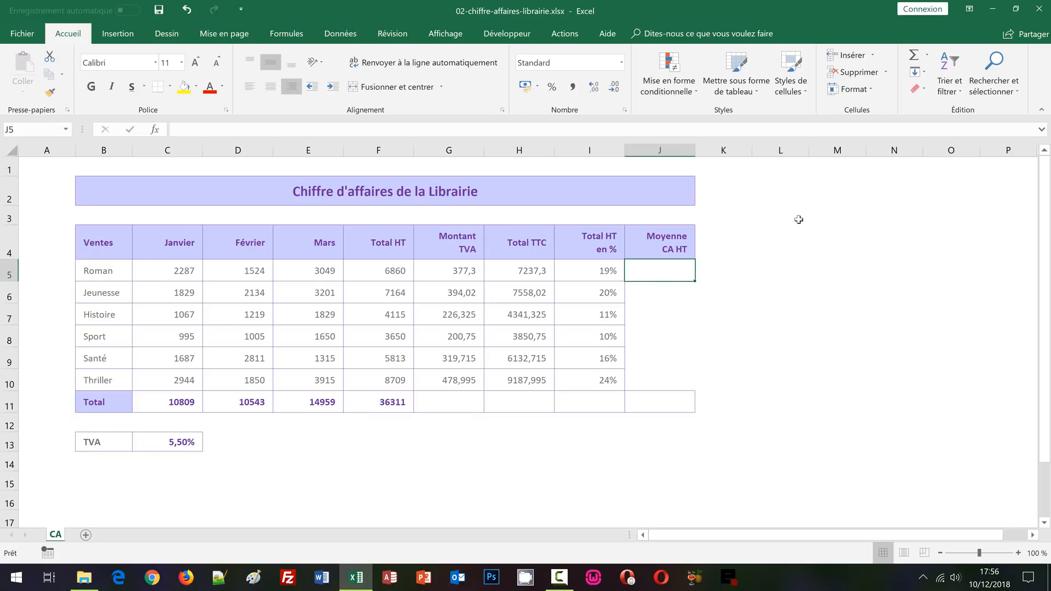
pyautogui.click(927, 58)
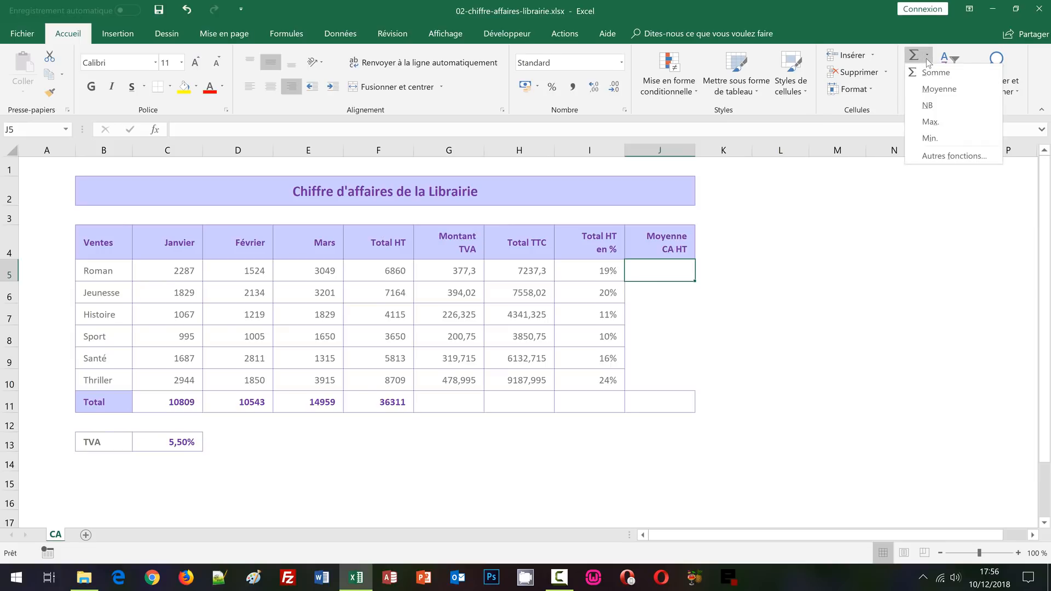
pyautogui.click(939, 89)
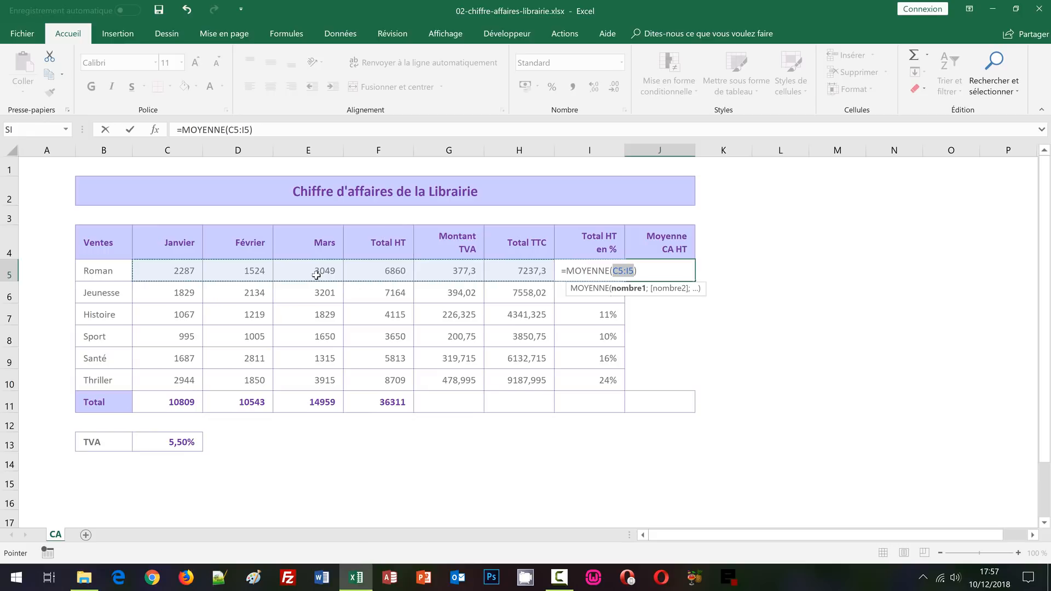
pyautogui.moveTo(177, 270); pyautogui.dragTo(319, 272)
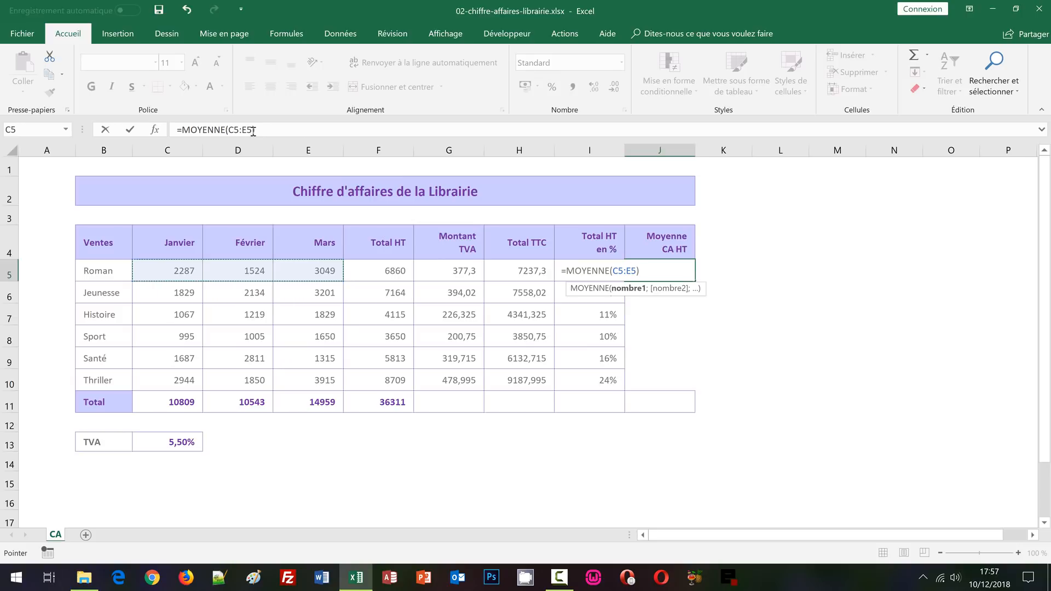
pyautogui.hotkey('ctrl', 'Return')
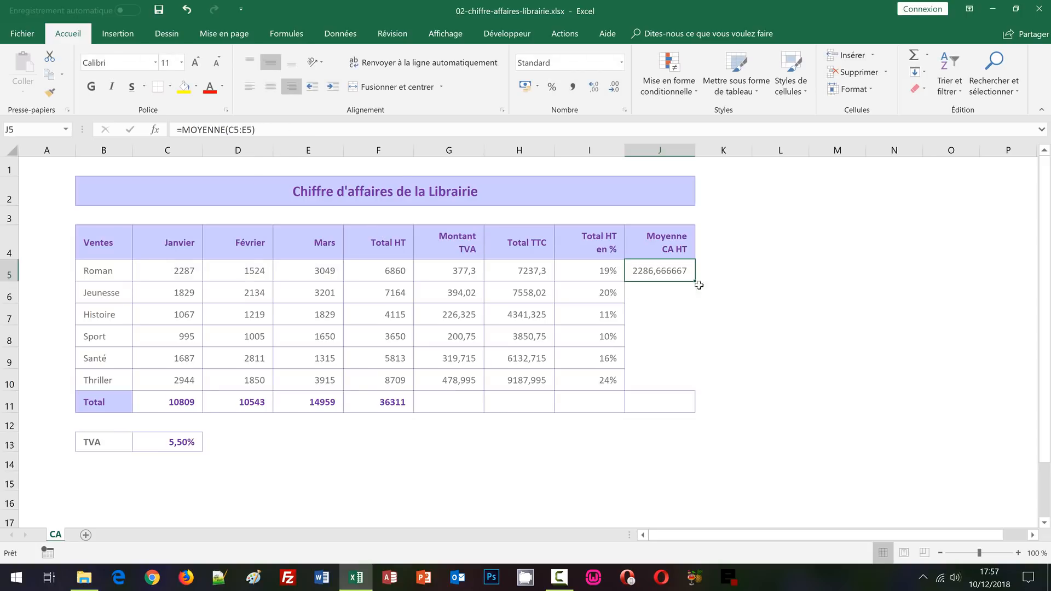
pyautogui.moveTo(695, 281); pyautogui.dragTo(689, 387)
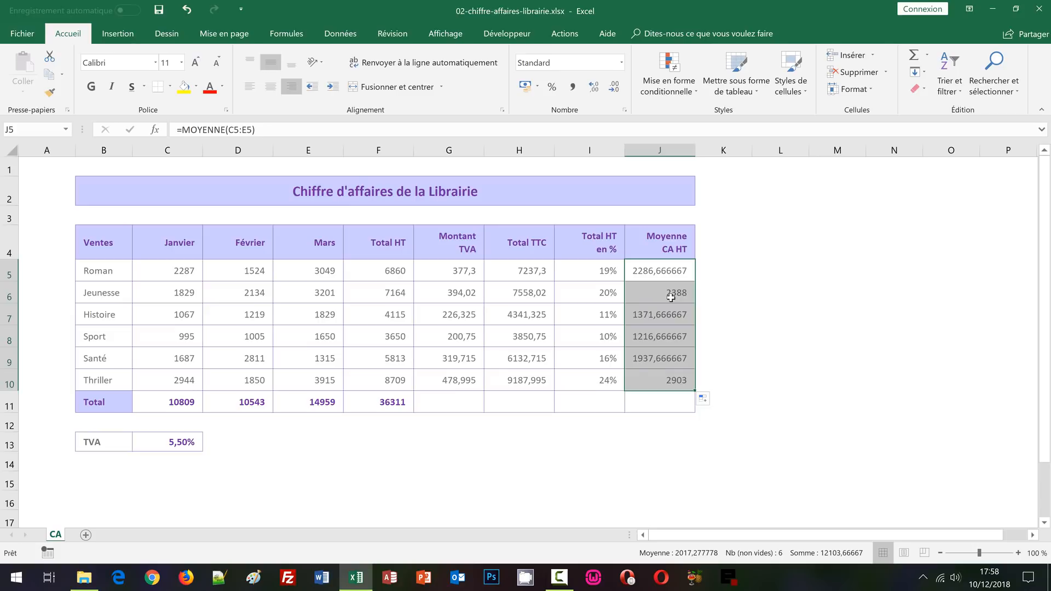
# Step: Check the average formulas in J5 and J10, the Total row cells G11, H11 and J11, and Roman's formulas in H5 and I5
pyautogui.click(660, 269)
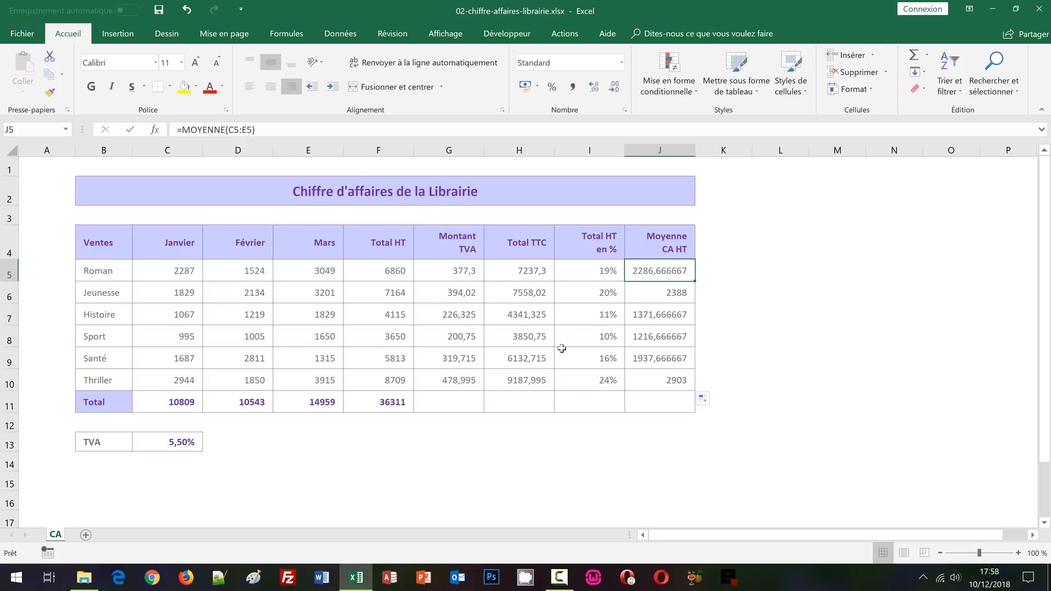
pyautogui.click(651, 381)
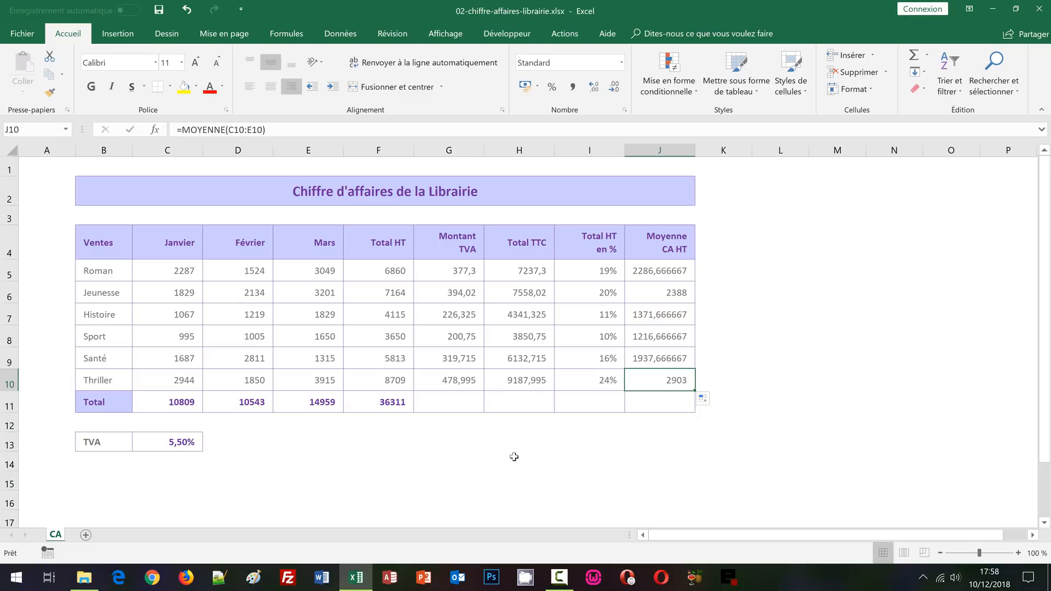
pyautogui.click(531, 408)
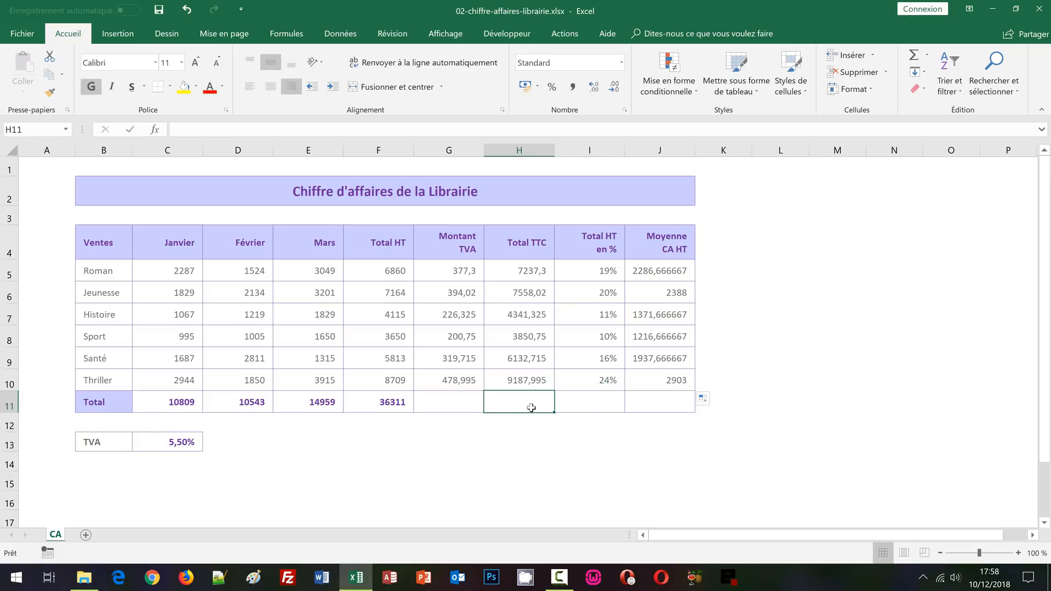
pyautogui.click(462, 403)
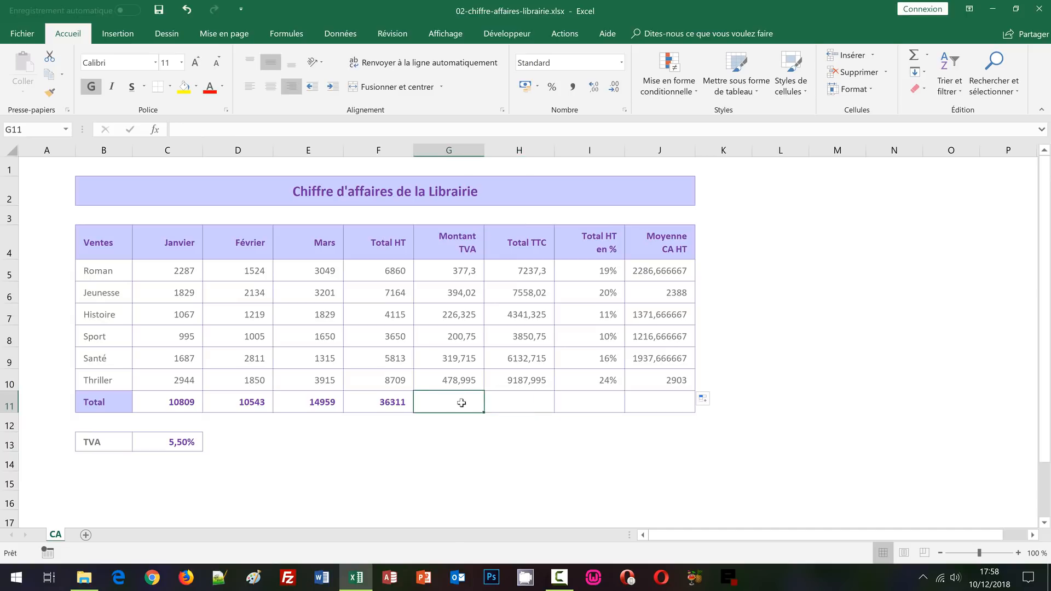
pyautogui.click(660, 402)
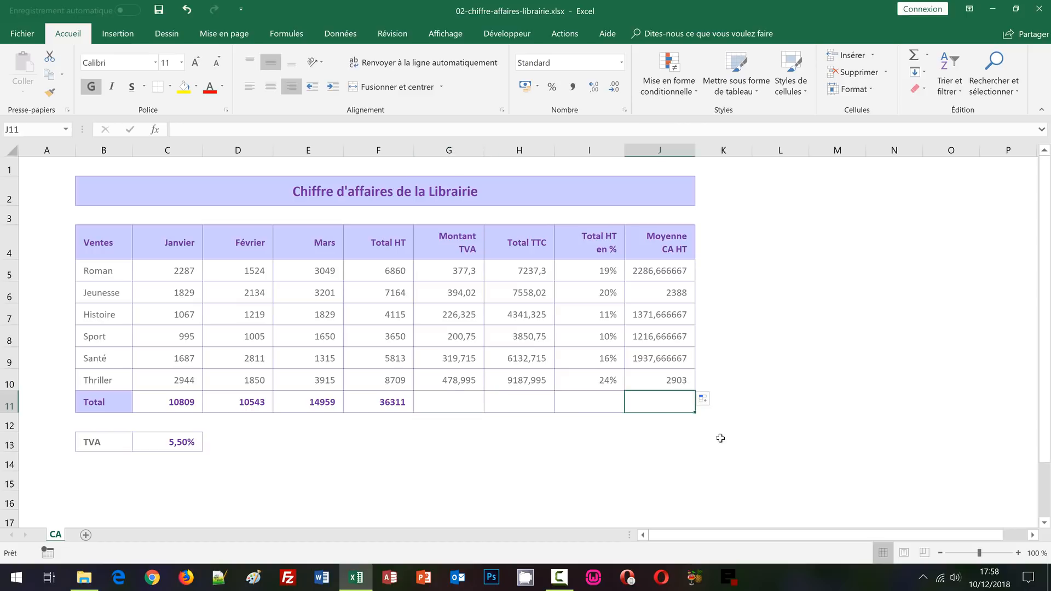
pyautogui.click(508, 272)
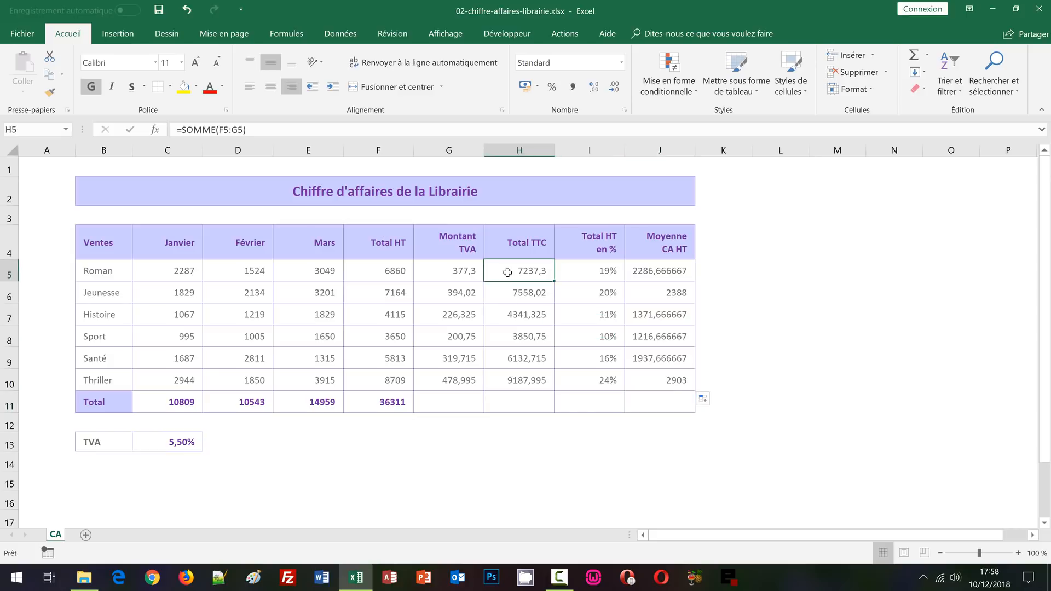
pyautogui.click(593, 278)
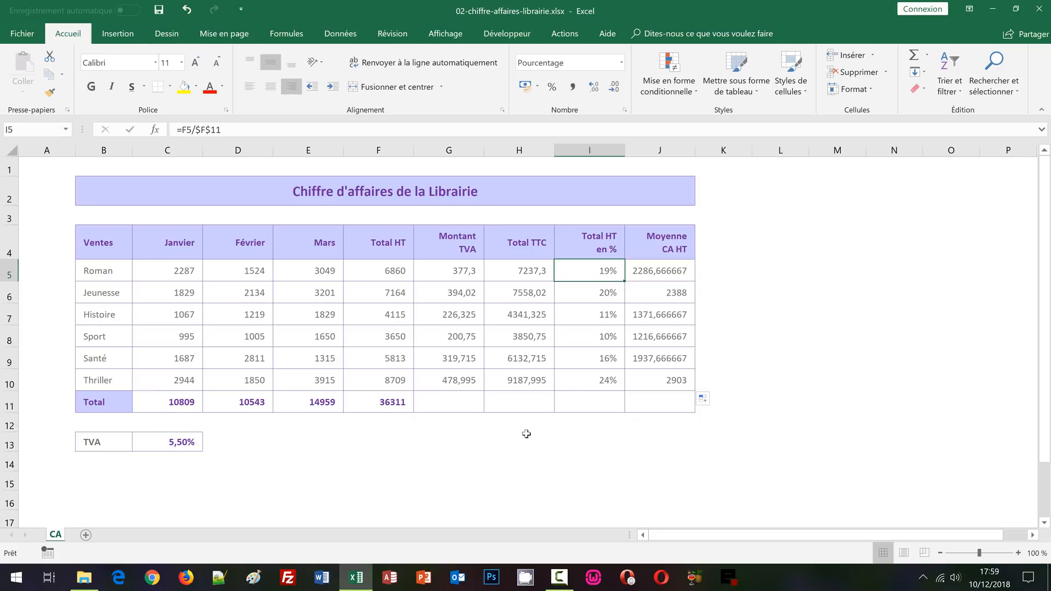
# Step: Add automatic sums in the Total row for Total TTC in H11 and Total HT en % in I11
pyautogui.click(527, 275)
pyautogui.moveTo(545, 286)
pyautogui.mouseDown()
pyautogui.moveTo(591, 360)
pyautogui.moveTo(586, 400)
pyautogui.mouseUp()
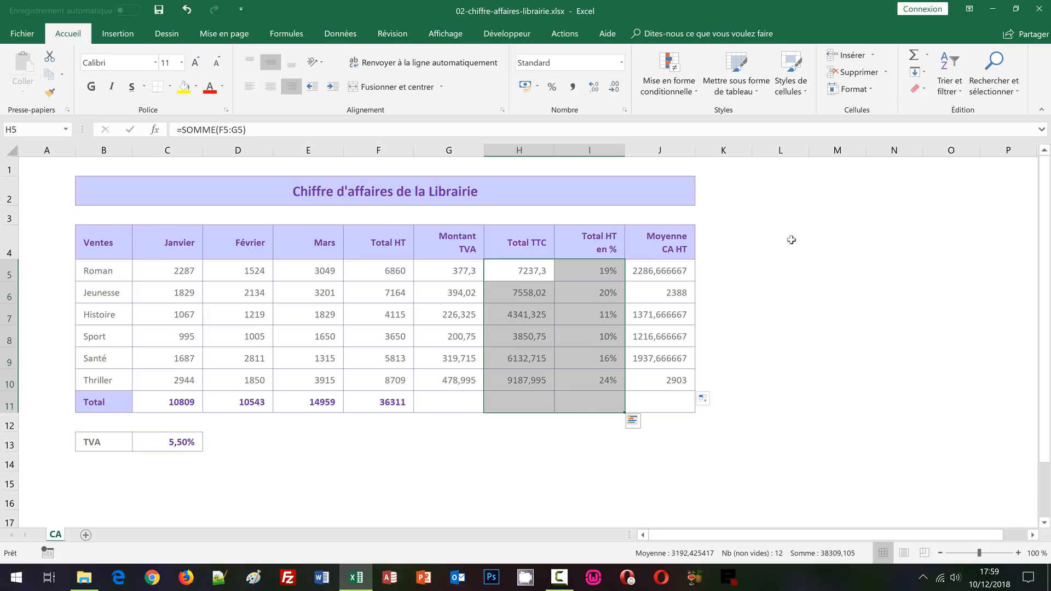
pyautogui.click(914, 56)
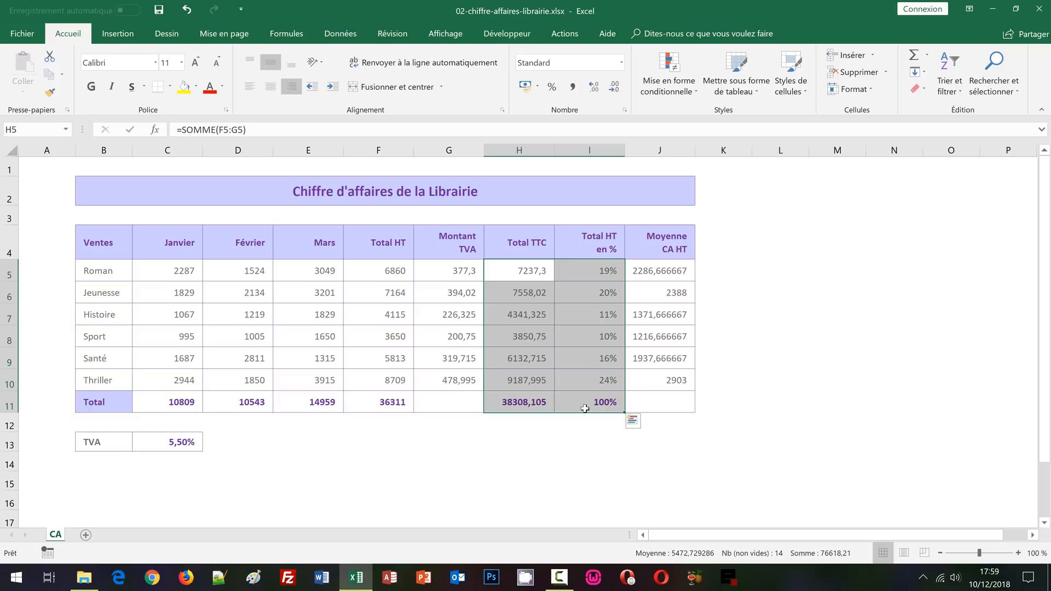
pyautogui.click(445, 466)
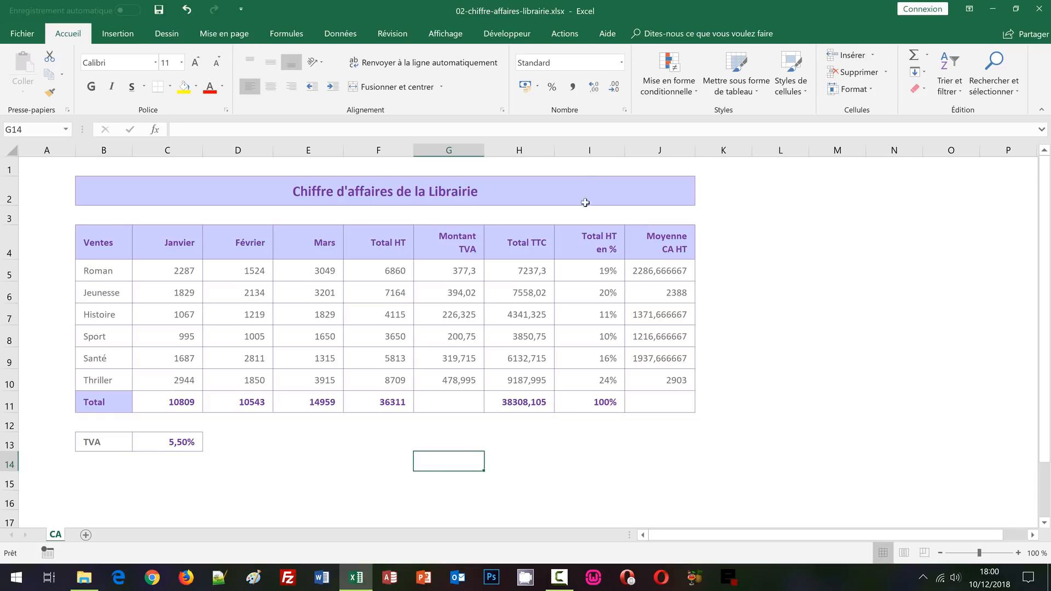
# Step: Apply the euro accounting number format to the amounts in C5:H11 and J5:J10, leaving out the Total HT en % column
pyautogui.click(587, 149)
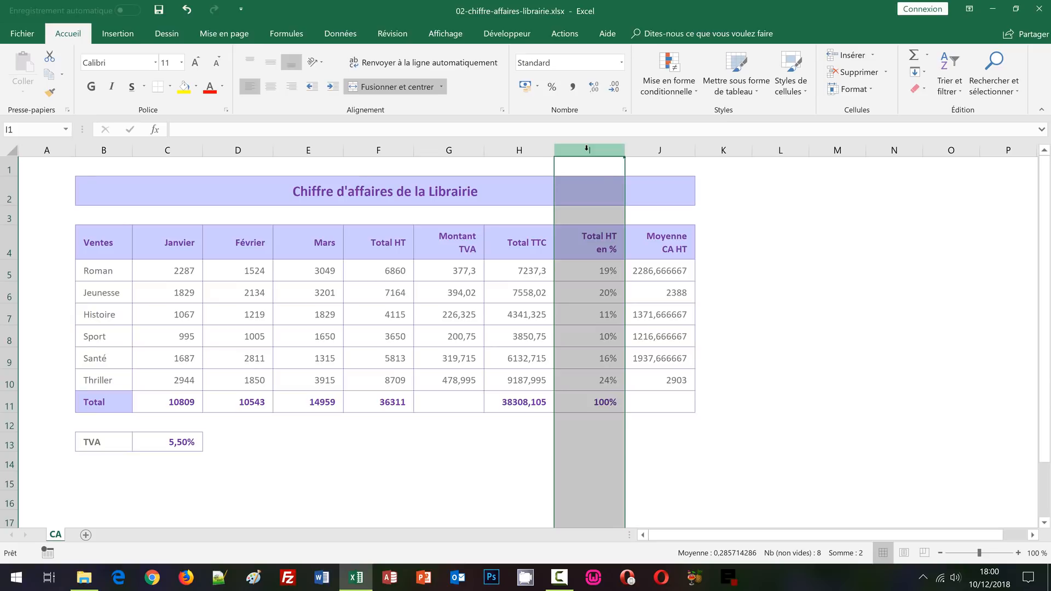
pyautogui.click(681, 271)
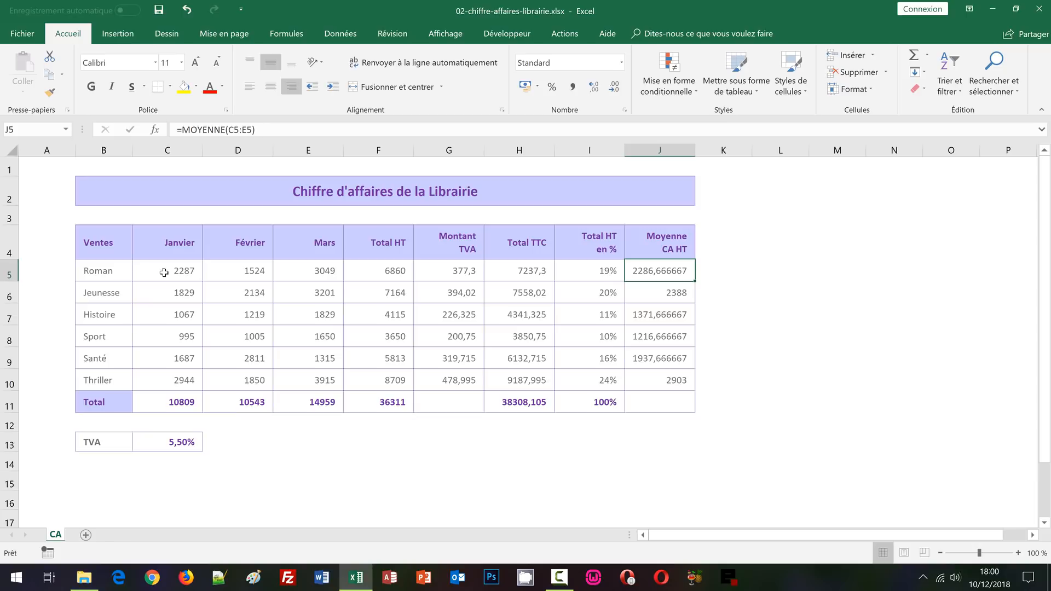
pyautogui.moveTo(163, 272); pyautogui.dragTo(514, 404)
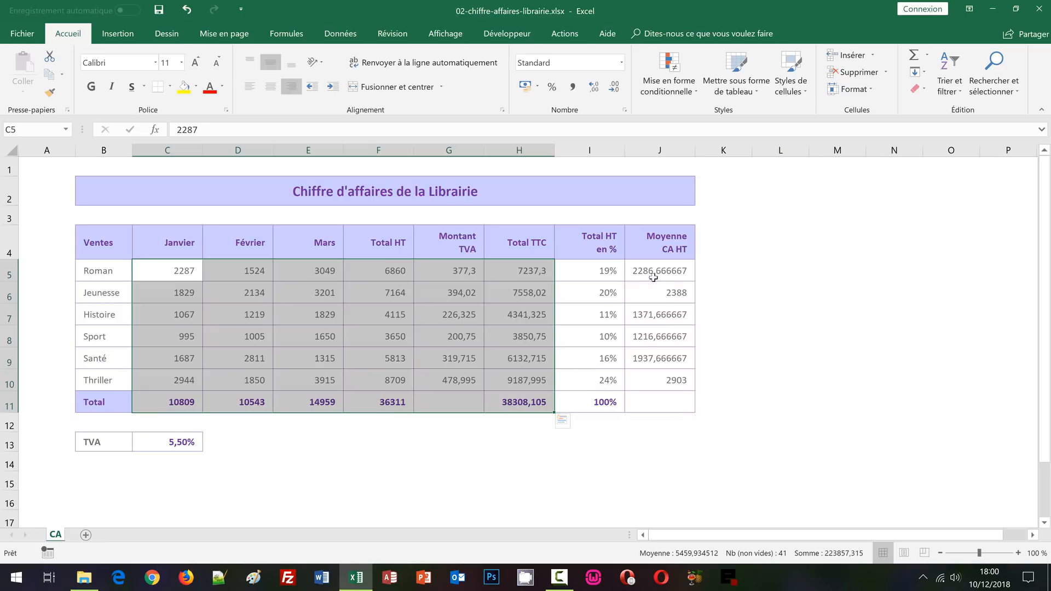
pyautogui.moveTo(655, 274); pyautogui.dragTo(658, 378)
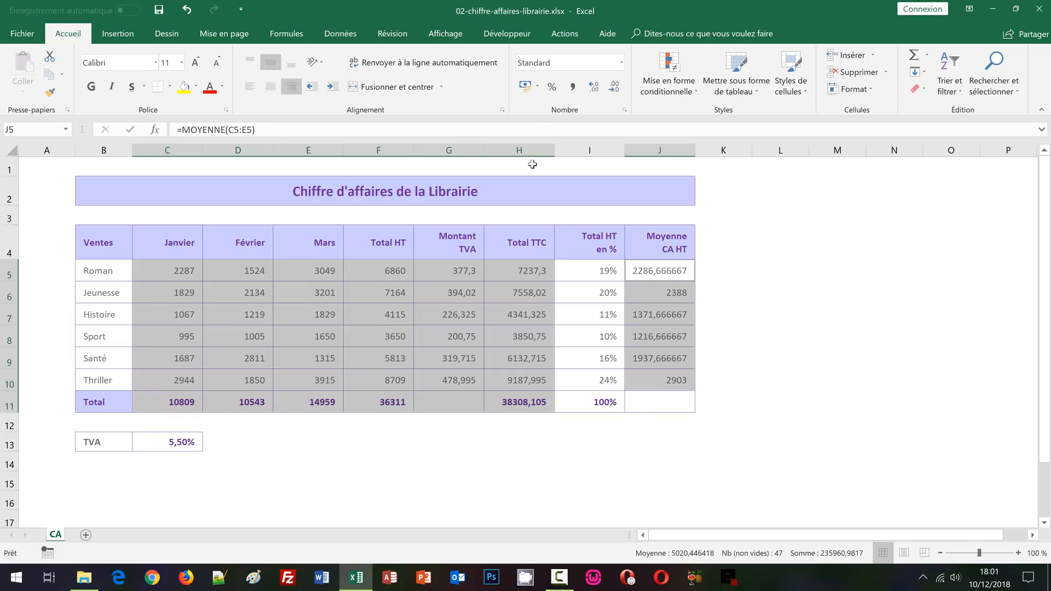
pyautogui.click(524, 91)
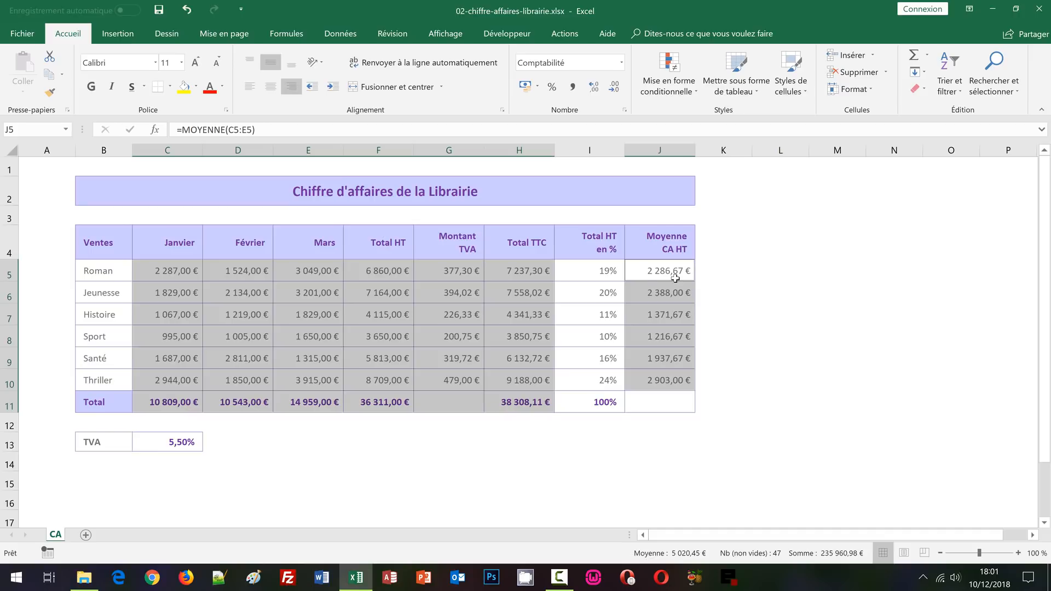
# Step: Remove both decimals from the euro amounts for Janvier to Total HT, including the Total row, in C5:F11
pyautogui.click(446, 275)
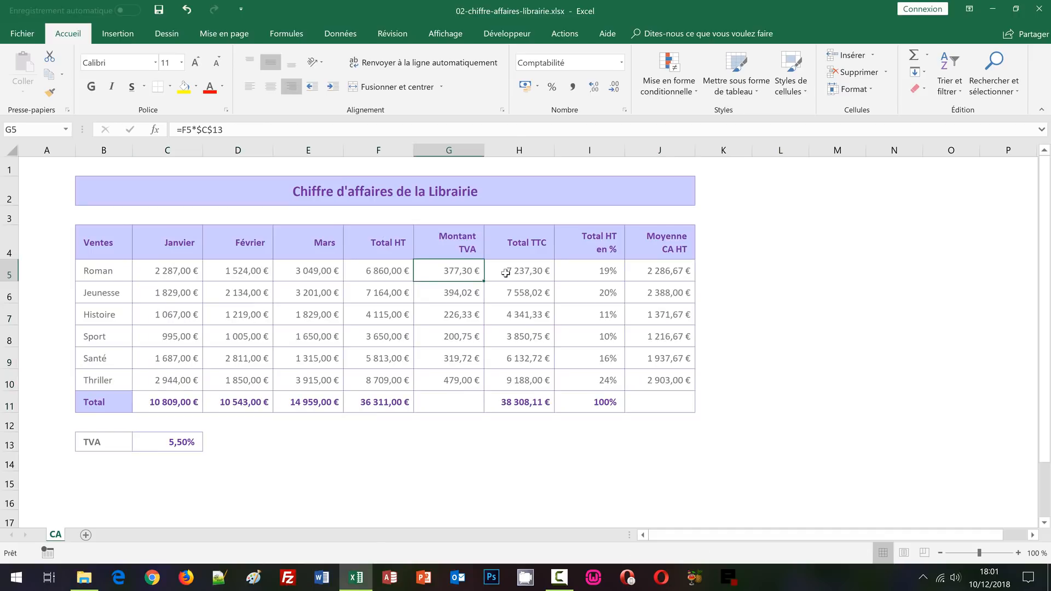
pyautogui.press('Right')
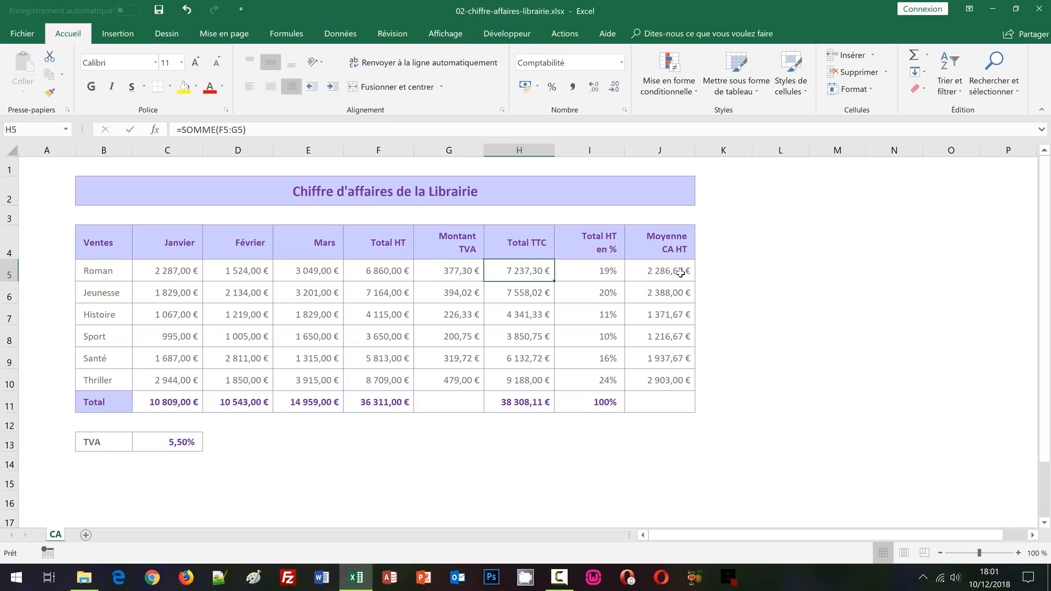
pyautogui.press('Right')
pyautogui.press('Right')
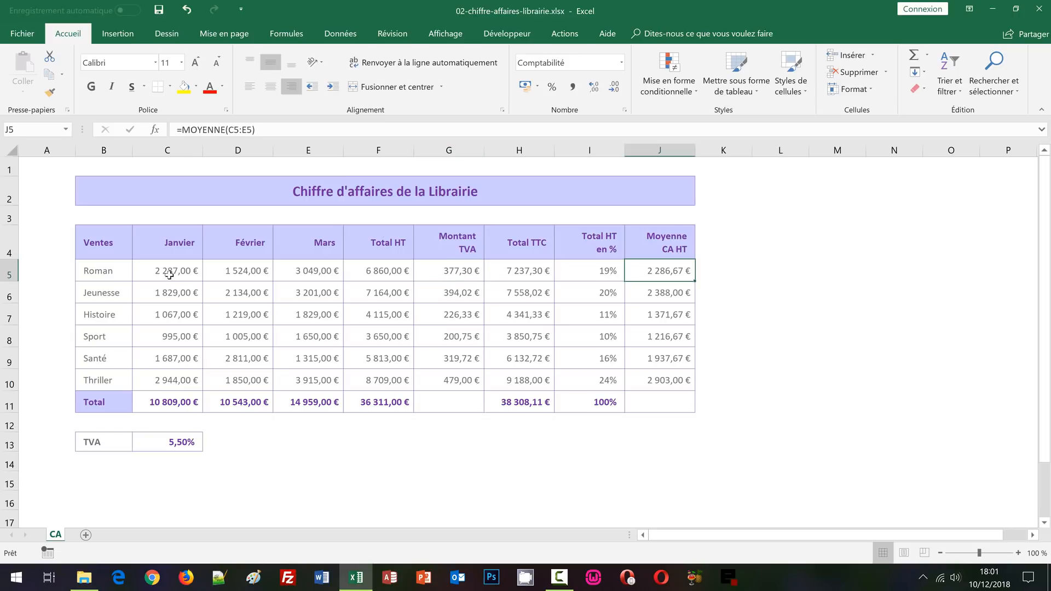
pyautogui.moveTo(169, 276); pyautogui.dragTo(367, 323)
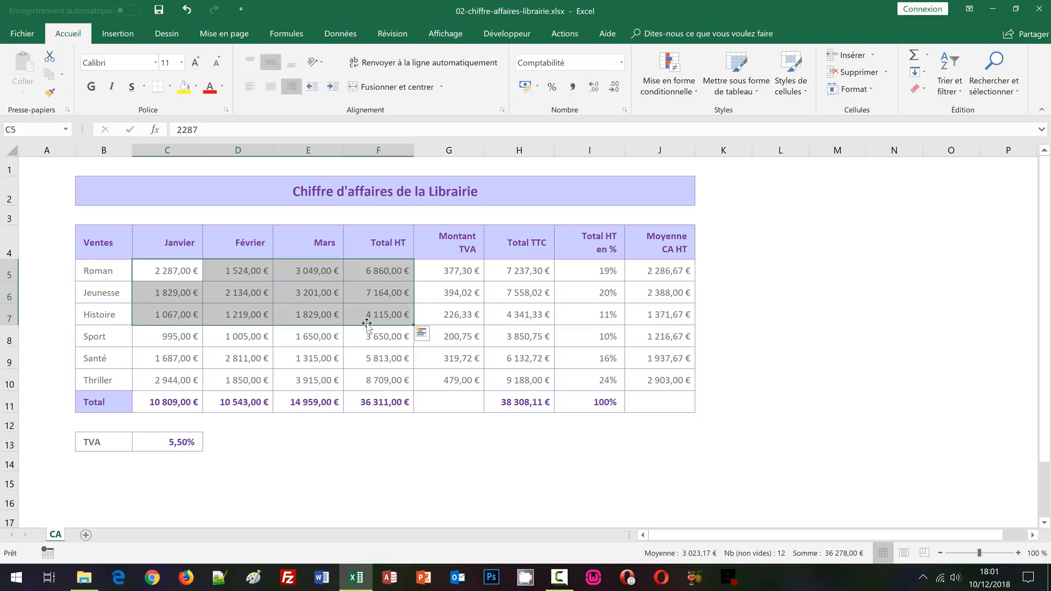
pyautogui.moveTo(175, 271); pyautogui.dragTo(373, 405)
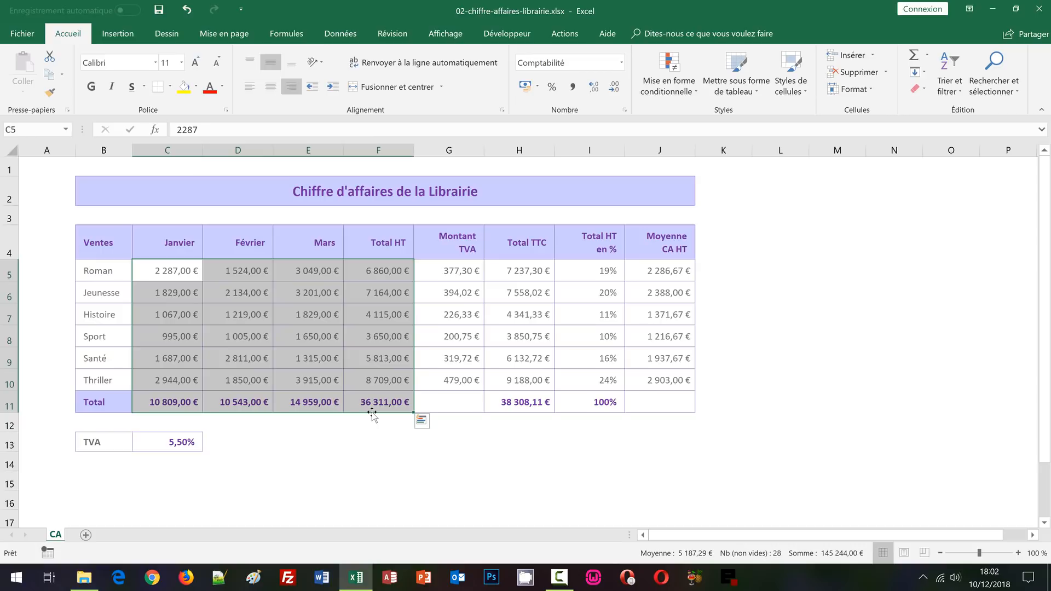
pyautogui.click(611, 90)
pyautogui.click(612, 90)
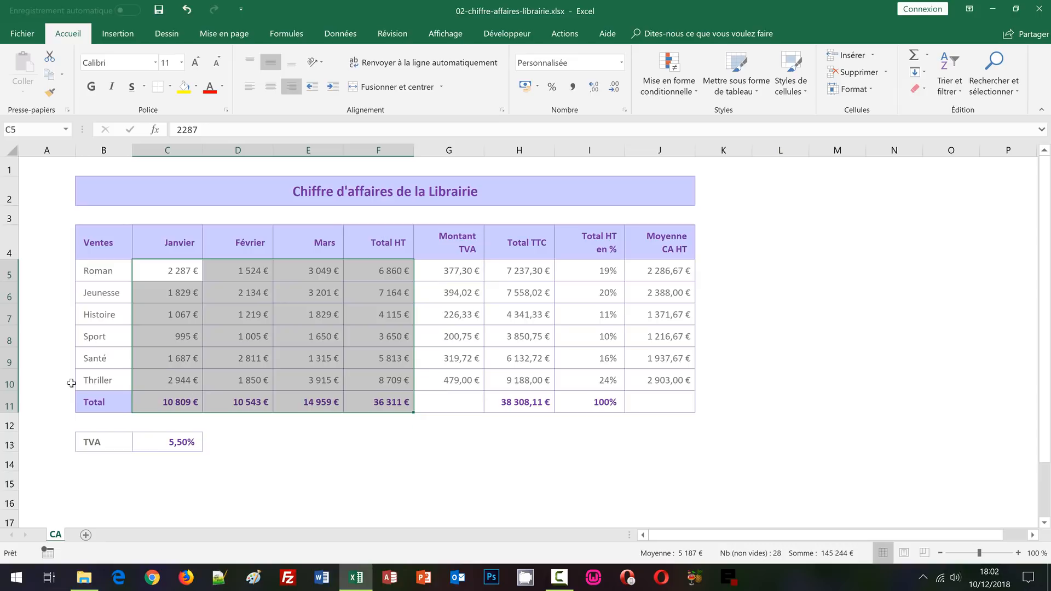
# Step: Start a new conditional formatting rule for B5:J10 that uses a formula to determine which cells to format
pyautogui.click(99, 379)
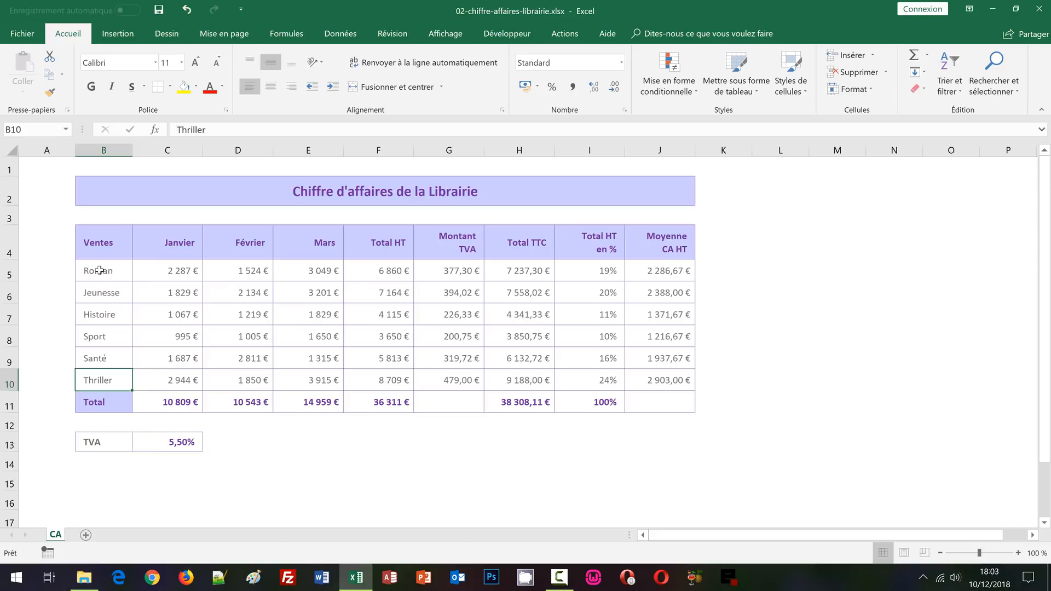
pyautogui.moveTo(99, 270); pyautogui.dragTo(673, 375)
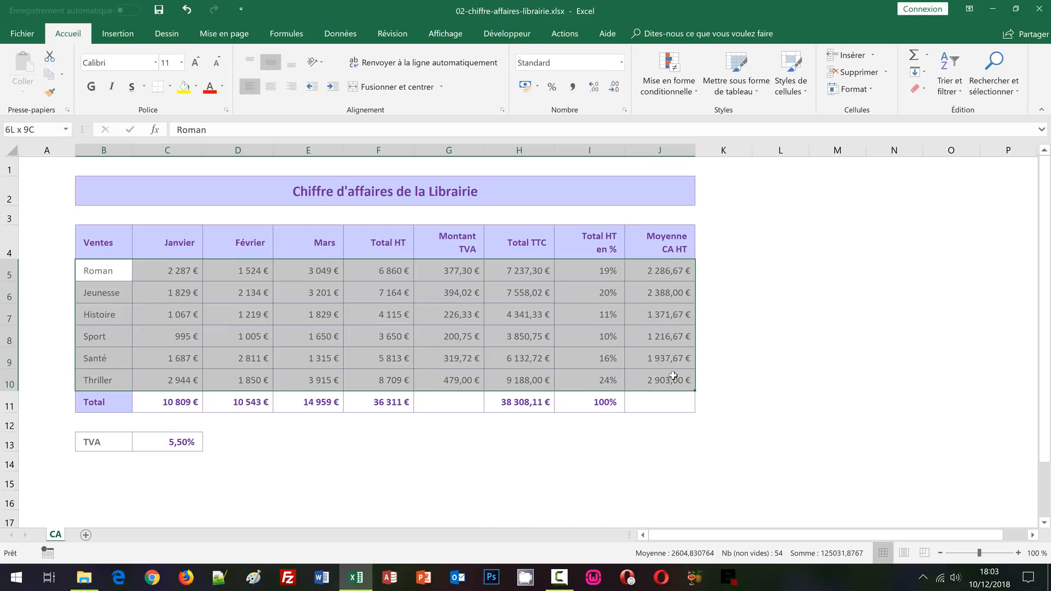
pyautogui.moveTo(673, 375); pyautogui.dragTo(673, 376)
pyautogui.click(669, 93)
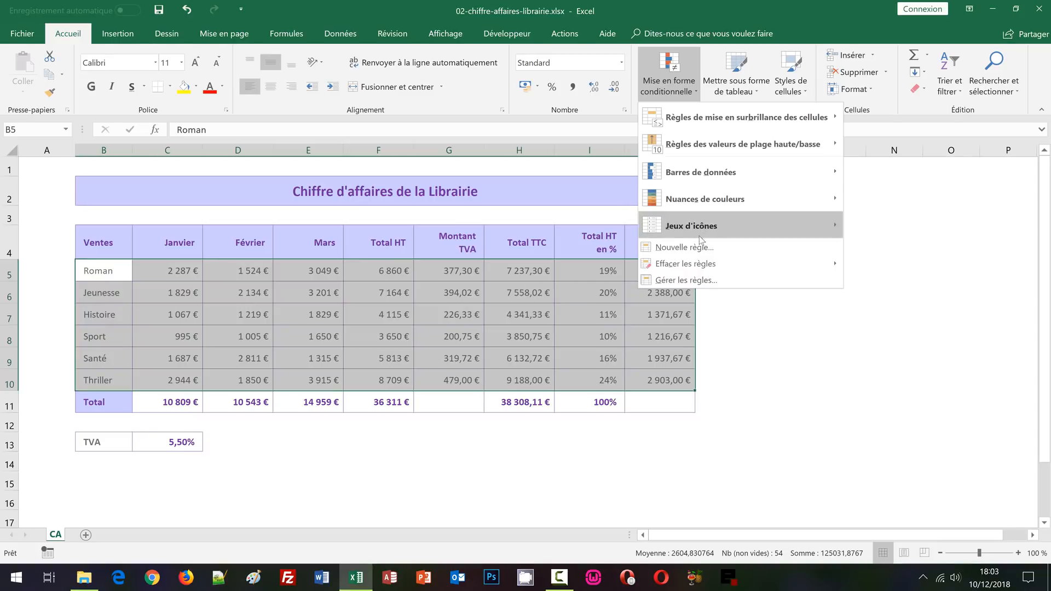
pyautogui.click(692, 247)
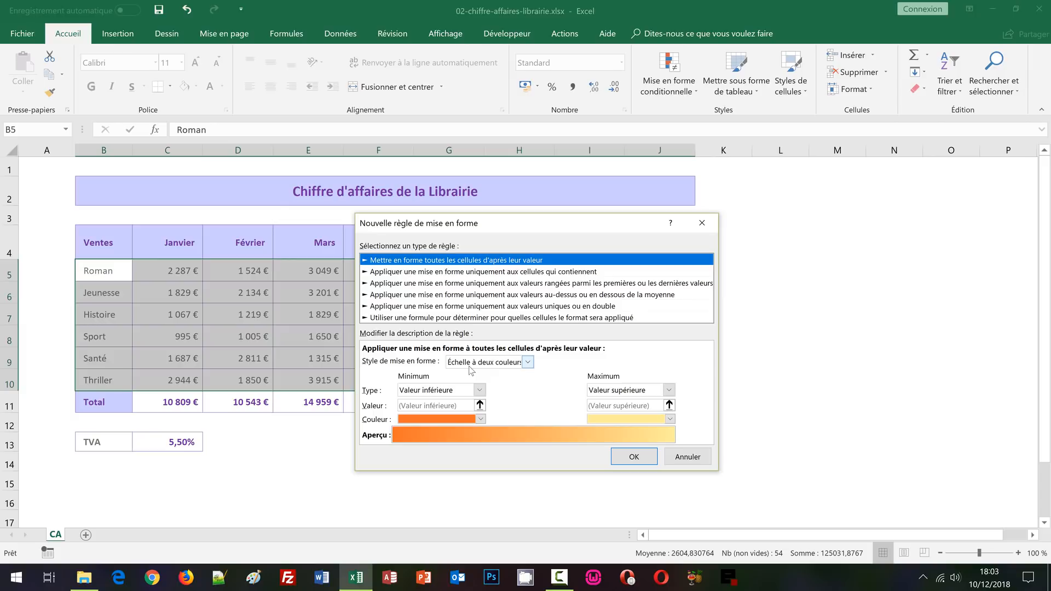
pyautogui.click(451, 319)
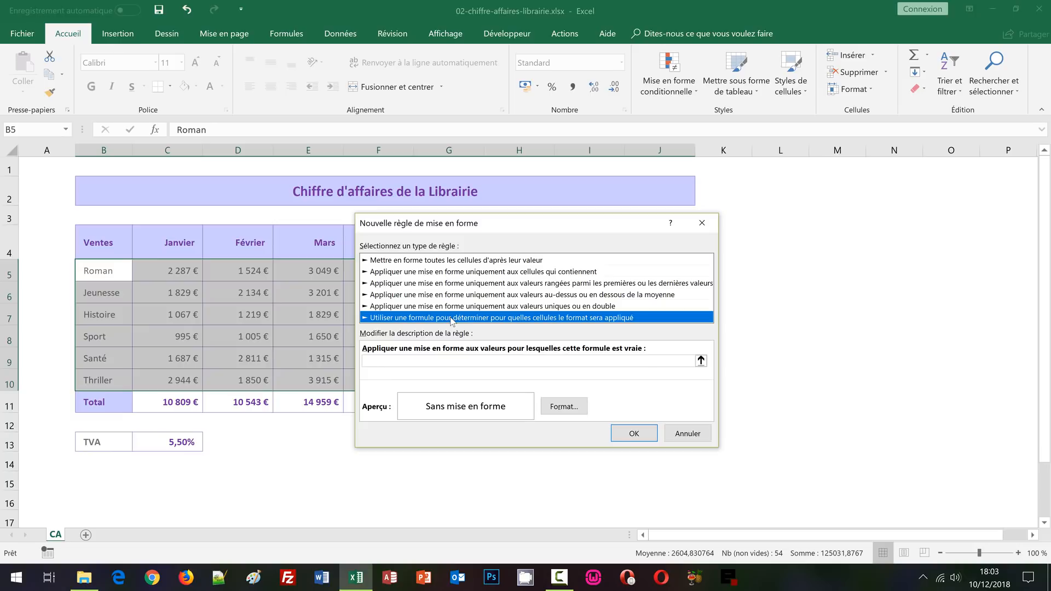
pyautogui.click(418, 360)
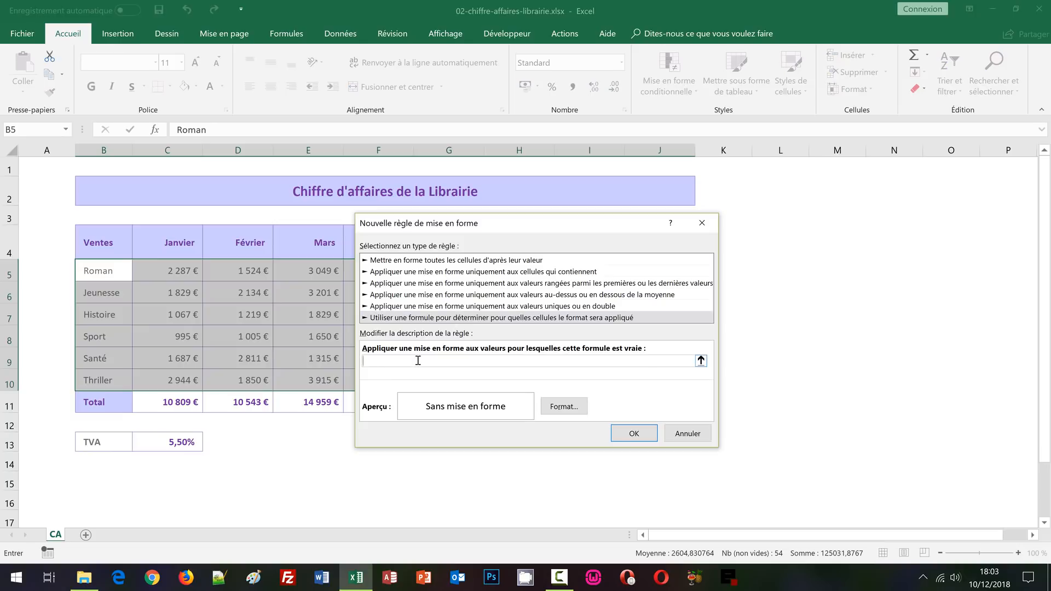
# Step: Enter the rule formula =$F5=max($F$5:$F$10) to match the row with the highest Total HT
pyautogui.write('=')
pyautogui.moveTo(411, 227); pyautogui.dragTo(474, 227)
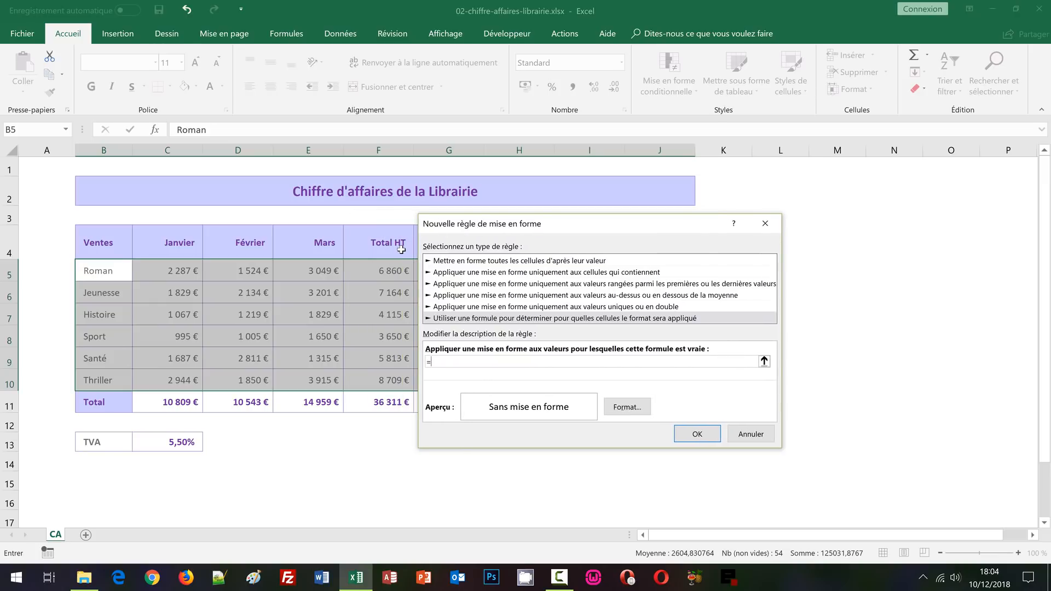
pyautogui.click(371, 272)
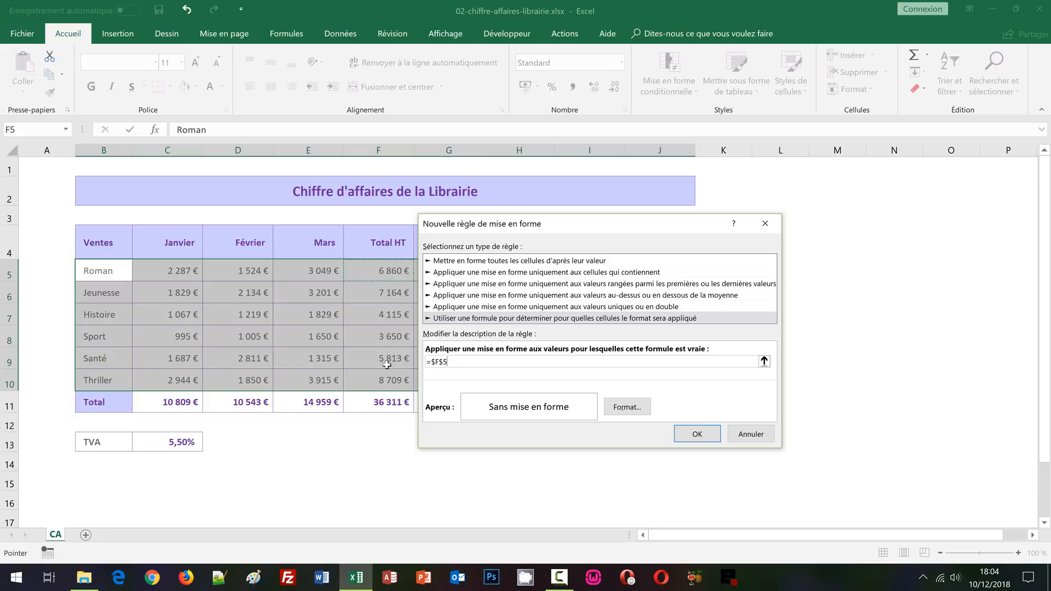
pyautogui.press('F4')
pyautogui.press('F4')
pyautogui.write('=max(')
pyautogui.moveTo(385, 272); pyautogui.dragTo(382, 377)
pyautogui.write(')')
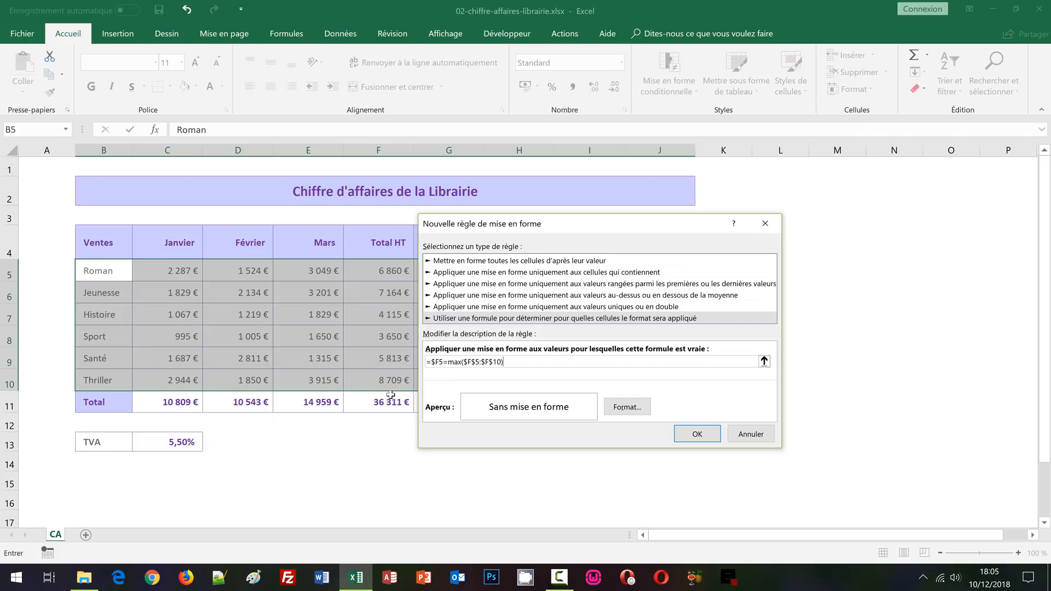
# Step: Give the rule a light green background fill and apply it to the table rows
pyautogui.click(624, 411)
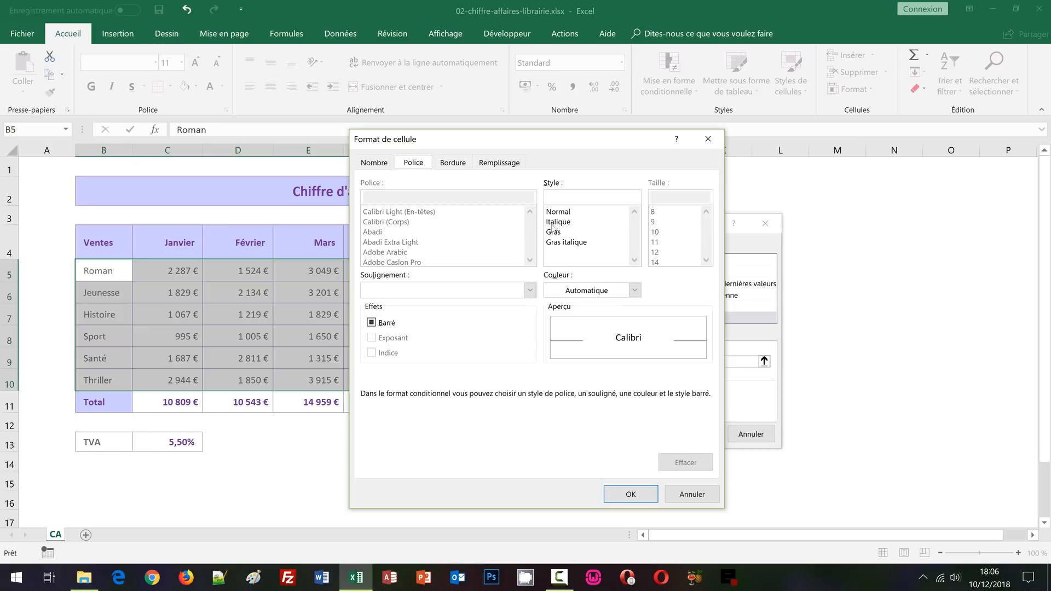
pyautogui.click(499, 164)
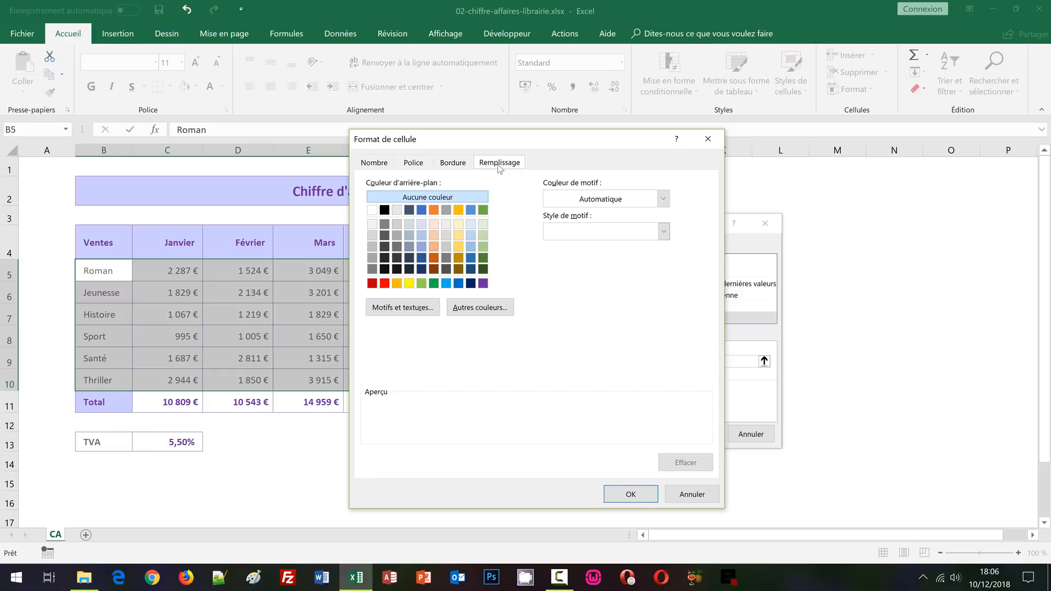
pyautogui.click(483, 246)
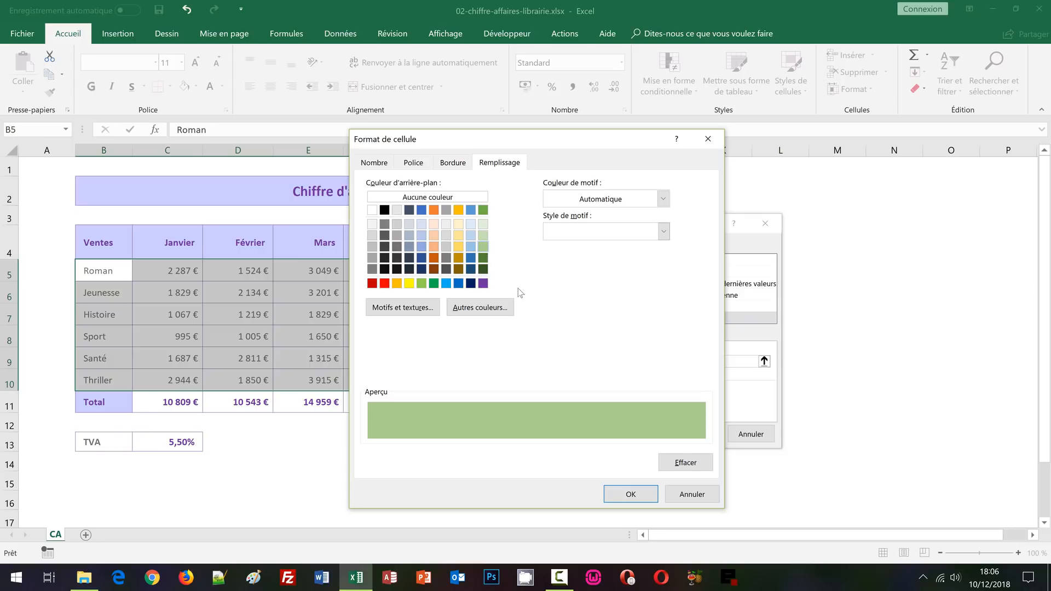
pyautogui.click(629, 493)
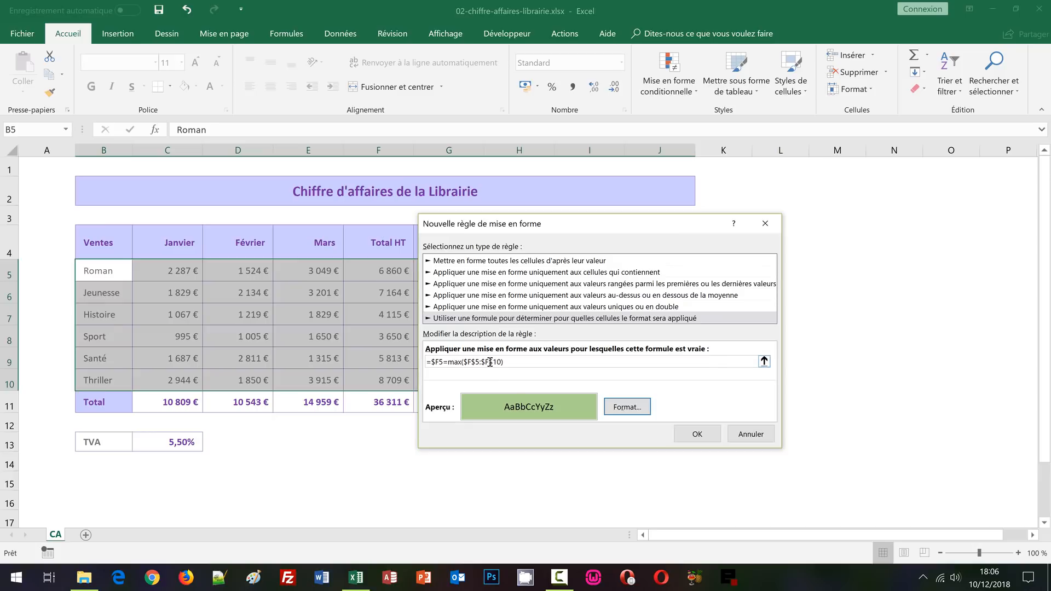
pyautogui.click(687, 435)
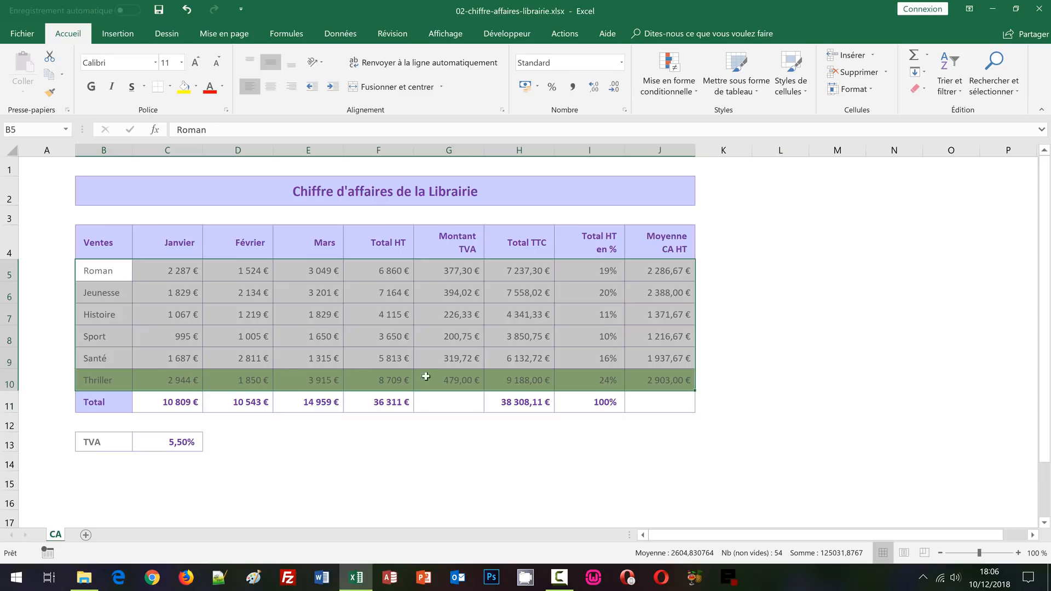
pyautogui.click(571, 444)
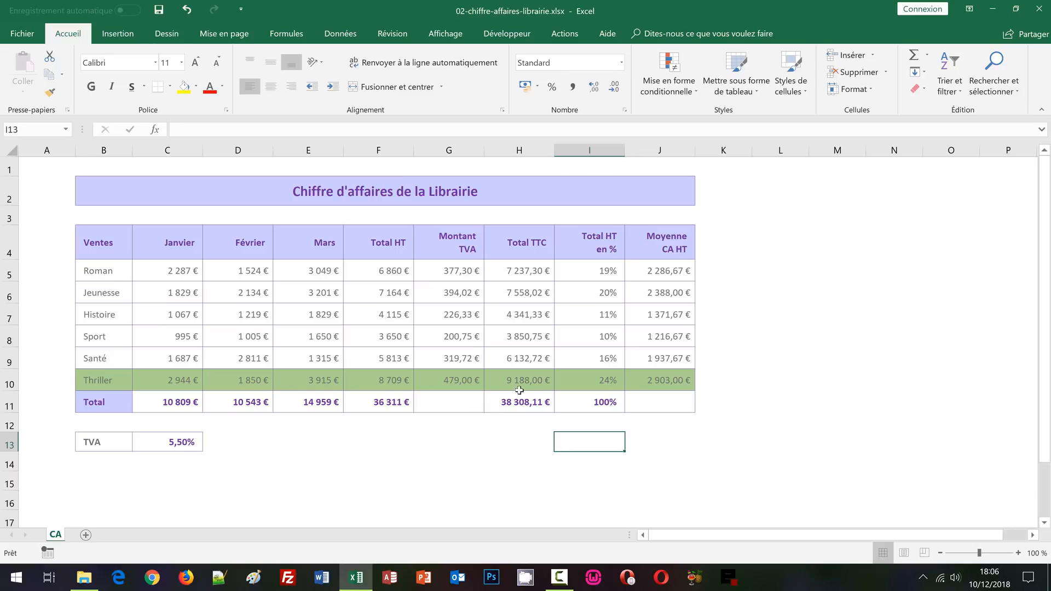
# Step: Set Thriller's Janvier sales in C10 to 1000 to test the highest-total highlighting
pyautogui.click(600, 383)
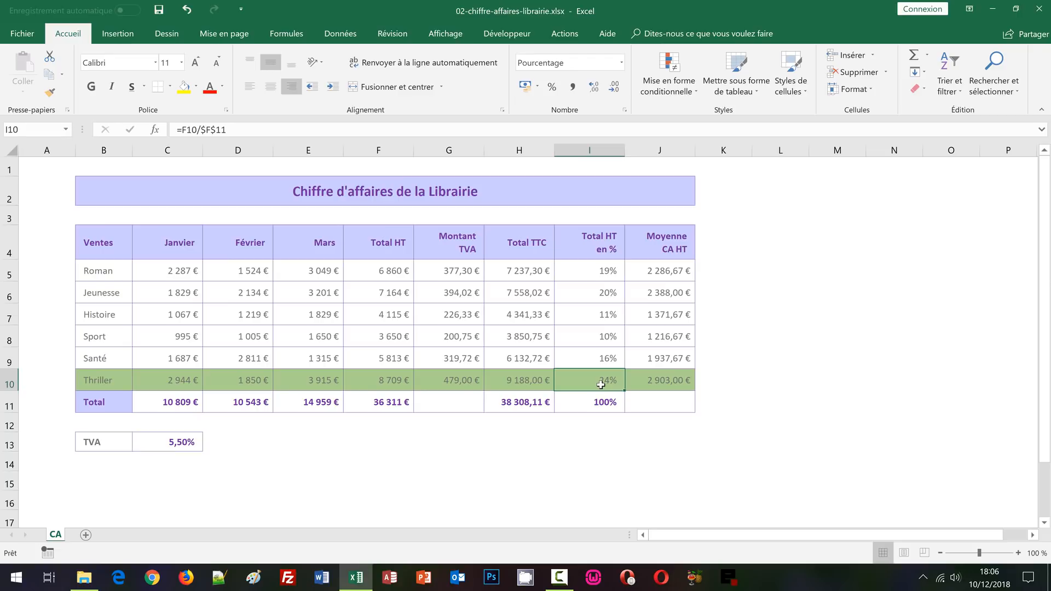
pyautogui.click(183, 382)
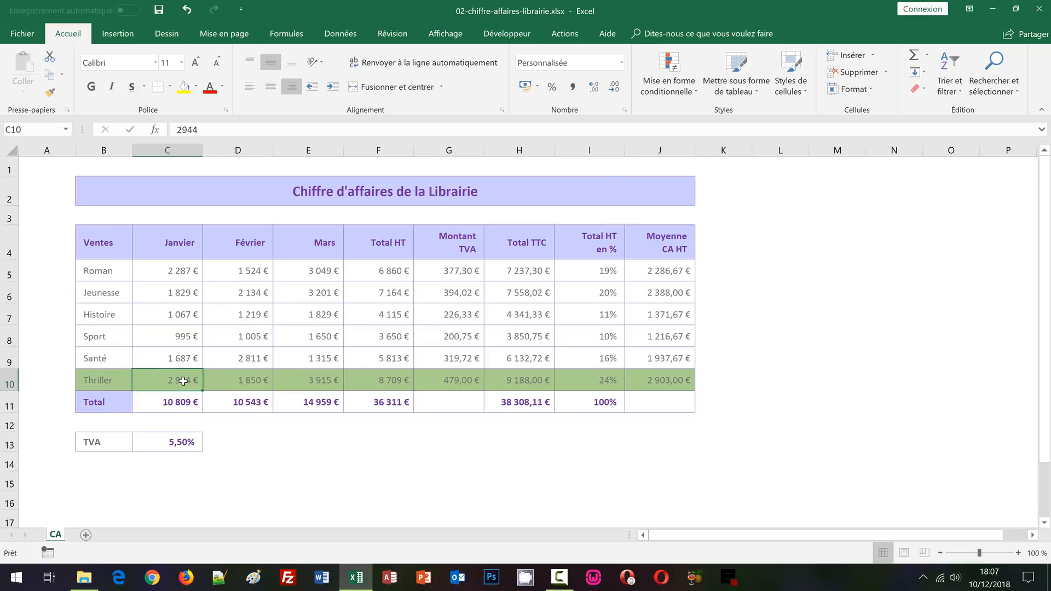
pyautogui.write('1000')
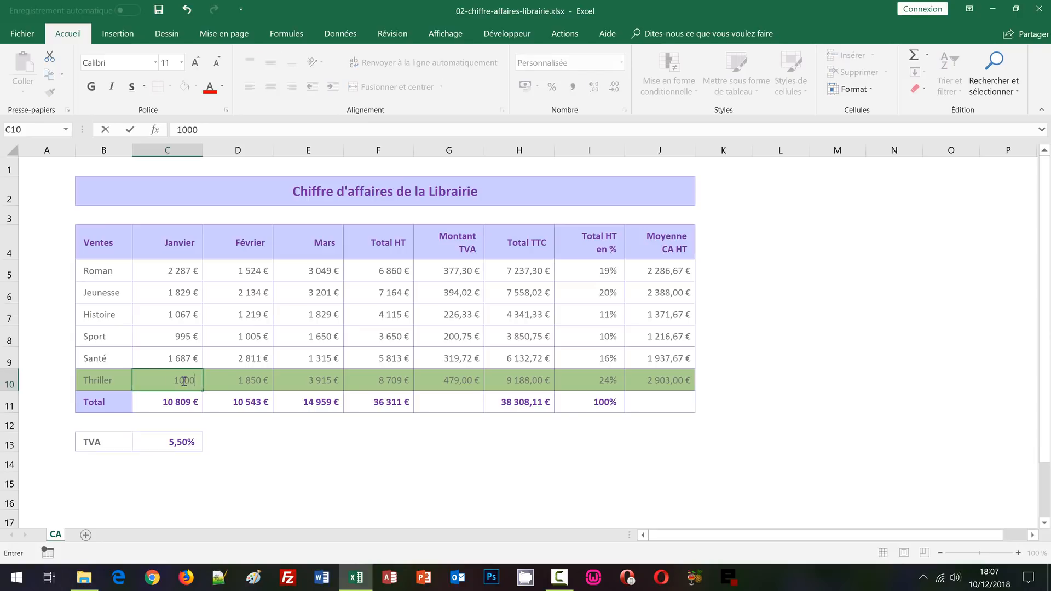
pyautogui.press('Return')
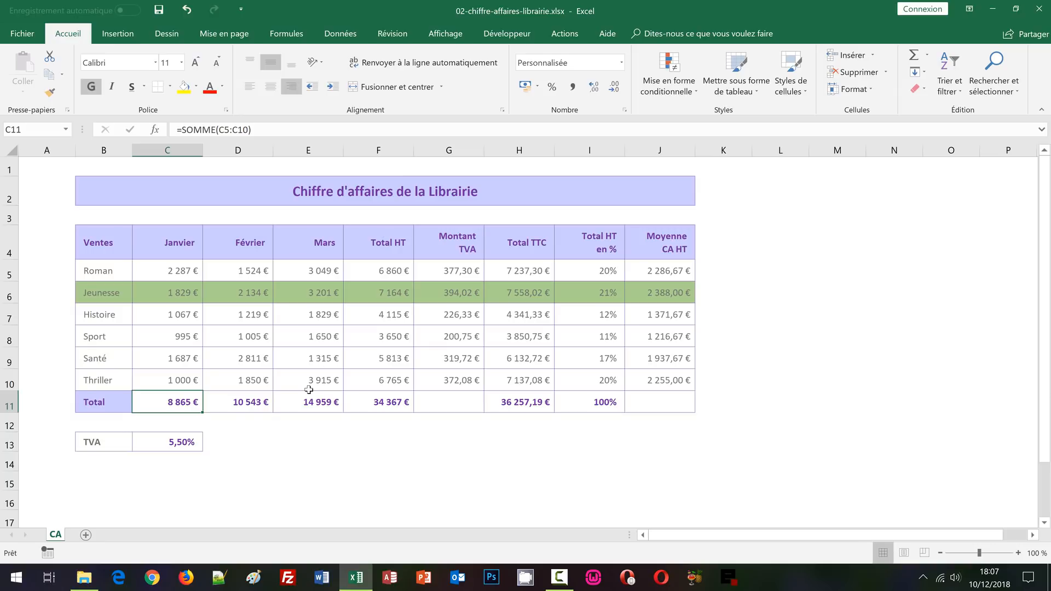
# Step: Create another conditional formatting rule for B5:J10 that determines the cells to format with a formula
pyautogui.moveTo(85, 277); pyautogui.dragTo(662, 383)
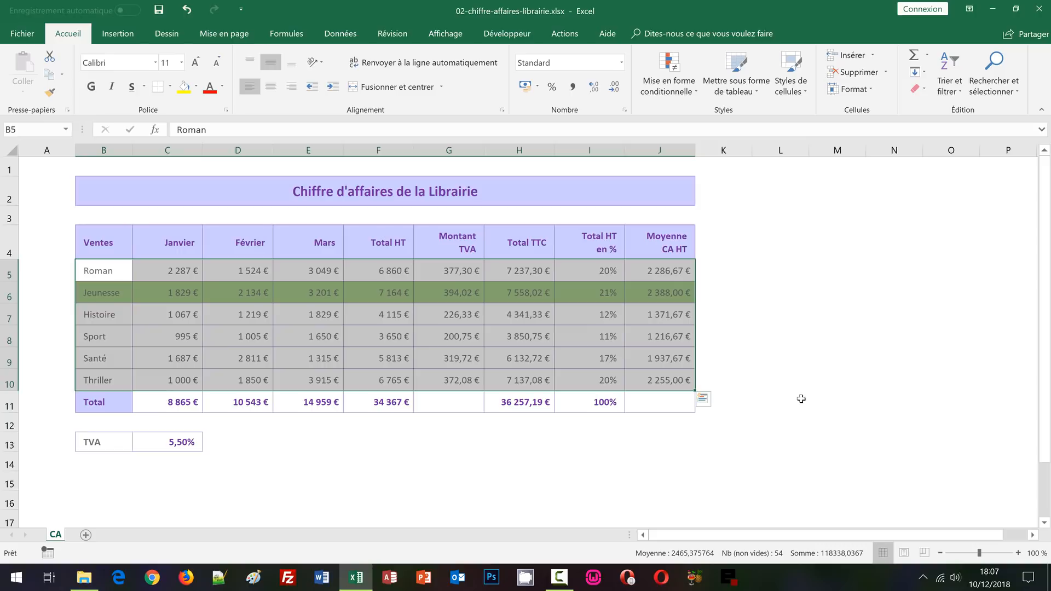
pyautogui.click(665, 98)
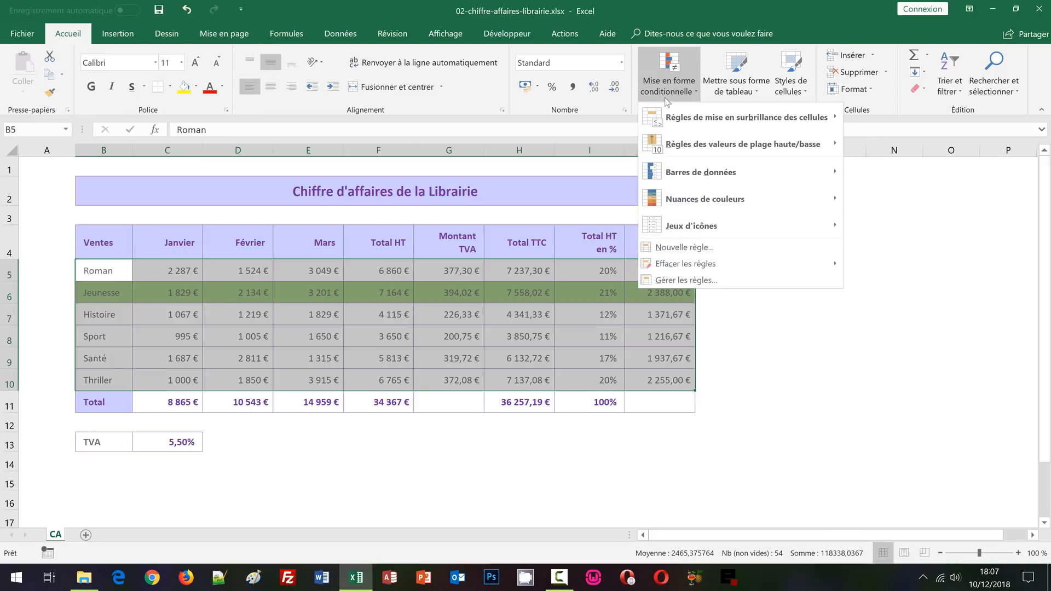
pyautogui.click(677, 248)
pyautogui.moveTo(586, 214); pyautogui.dragTo(489, 137)
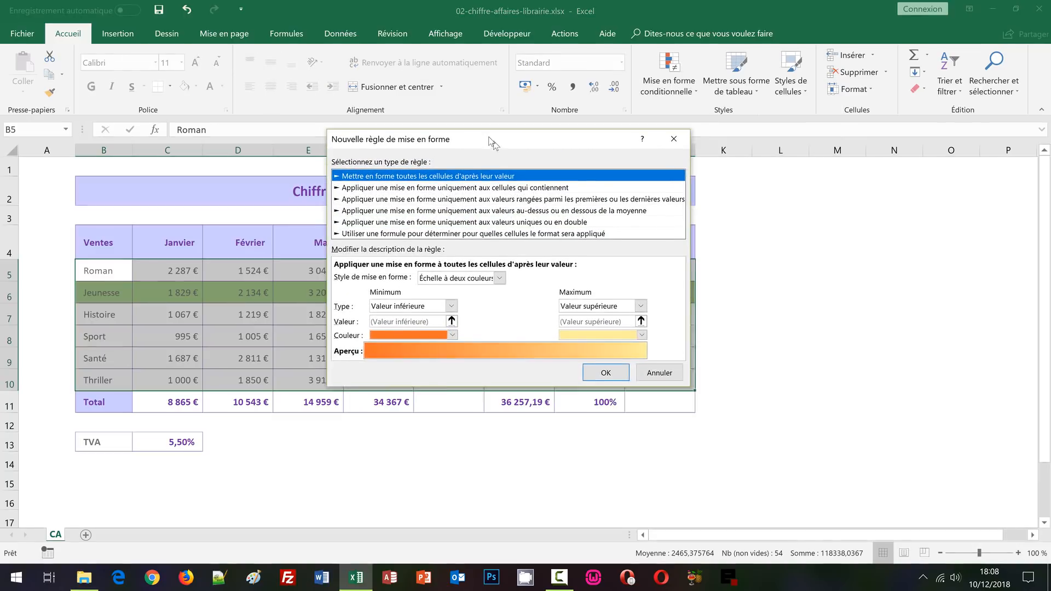
pyautogui.click(384, 230)
pyautogui.click(364, 270)
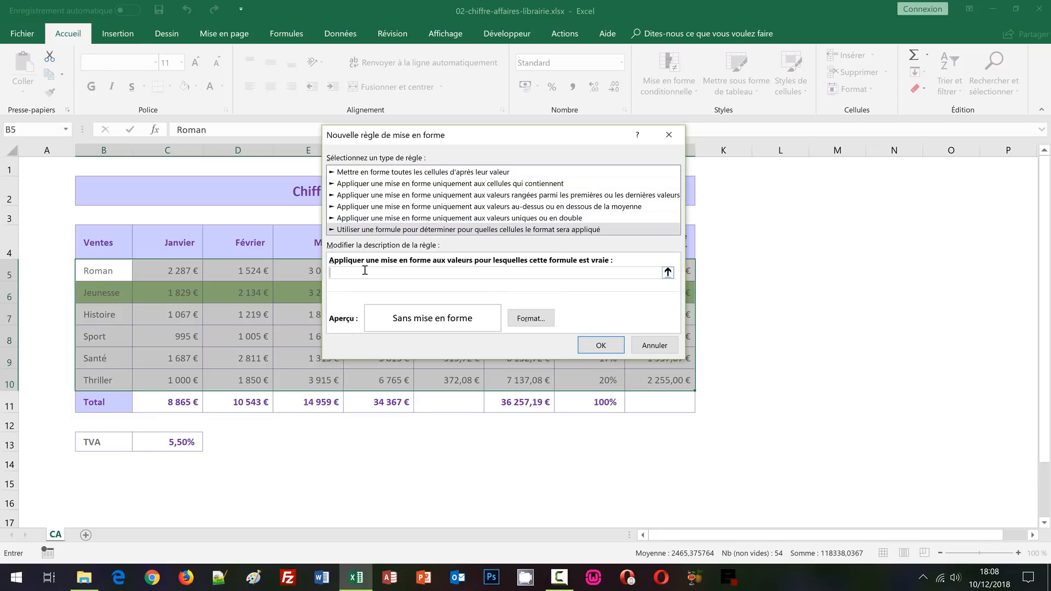
# Step: Enter the rule formula =$F5=min($F$5:$F$10) to match the row with the lowest Total HT
pyautogui.write('=')
pyautogui.moveTo(447, 136); pyautogui.dragTo(585, 134)
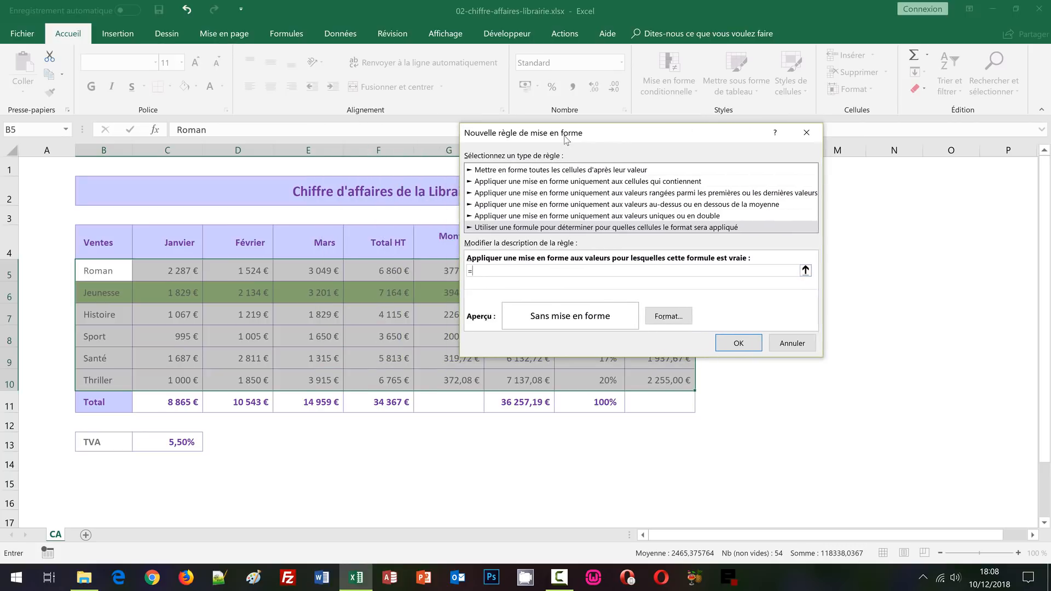
pyautogui.click(382, 271)
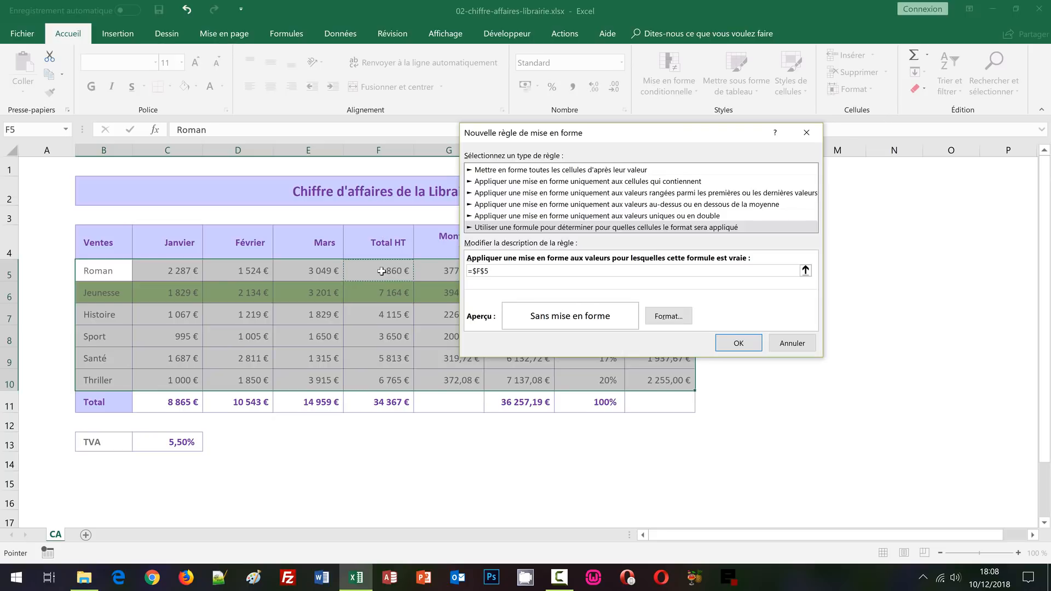
pyautogui.press('F4')
pyautogui.press('F4')
pyautogui.write('=min(')
pyautogui.moveTo(381, 271); pyautogui.dragTo(378, 376)
pyautogui.write(')')
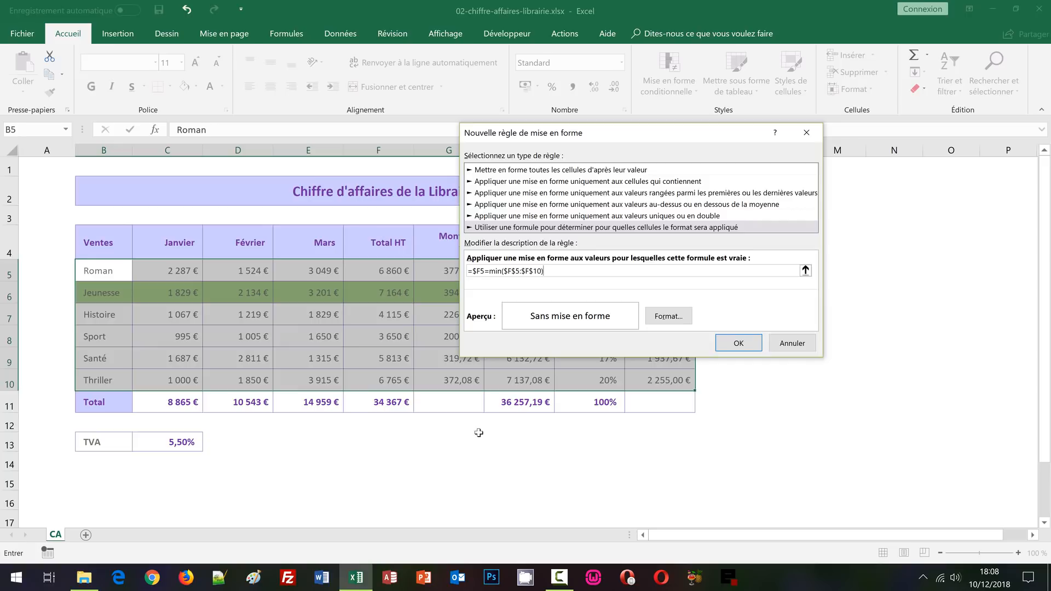
# Step: Set a dark orange background fill for the lowest-total rule's format
pyautogui.click(666, 321)
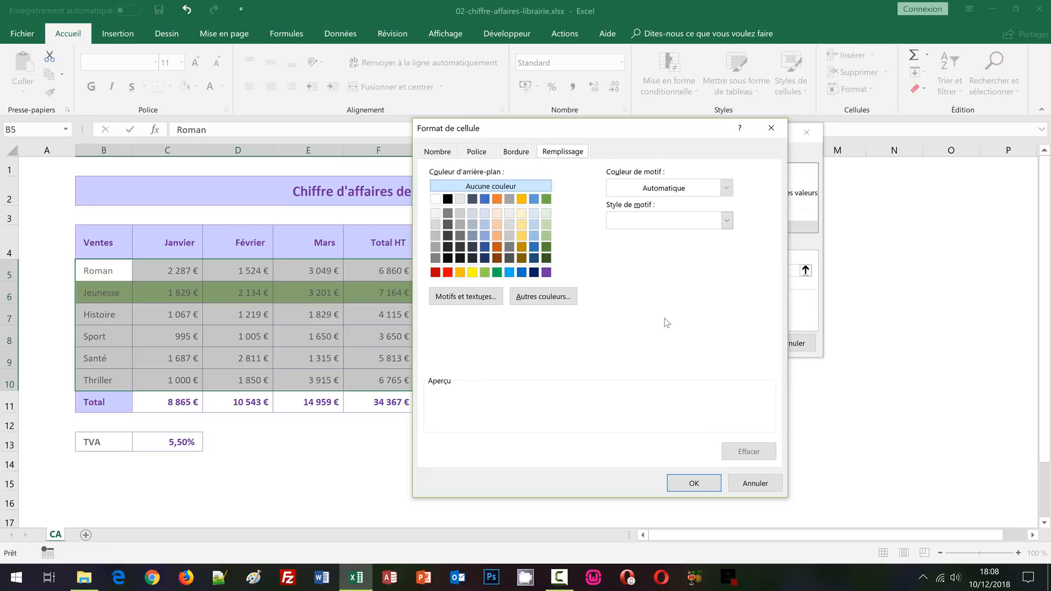
pyautogui.click(499, 236)
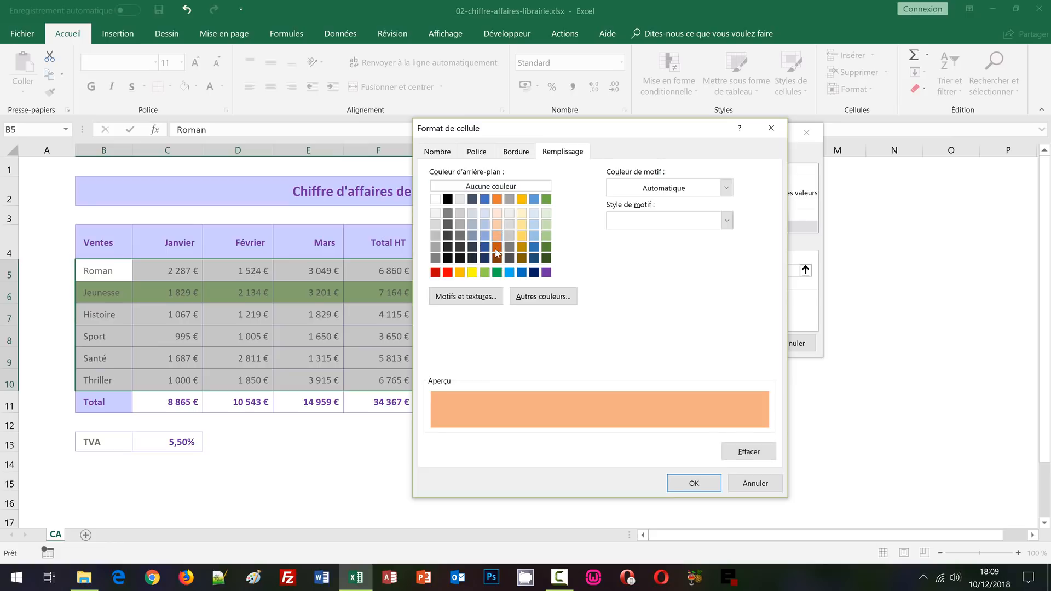
pyautogui.click(497, 252)
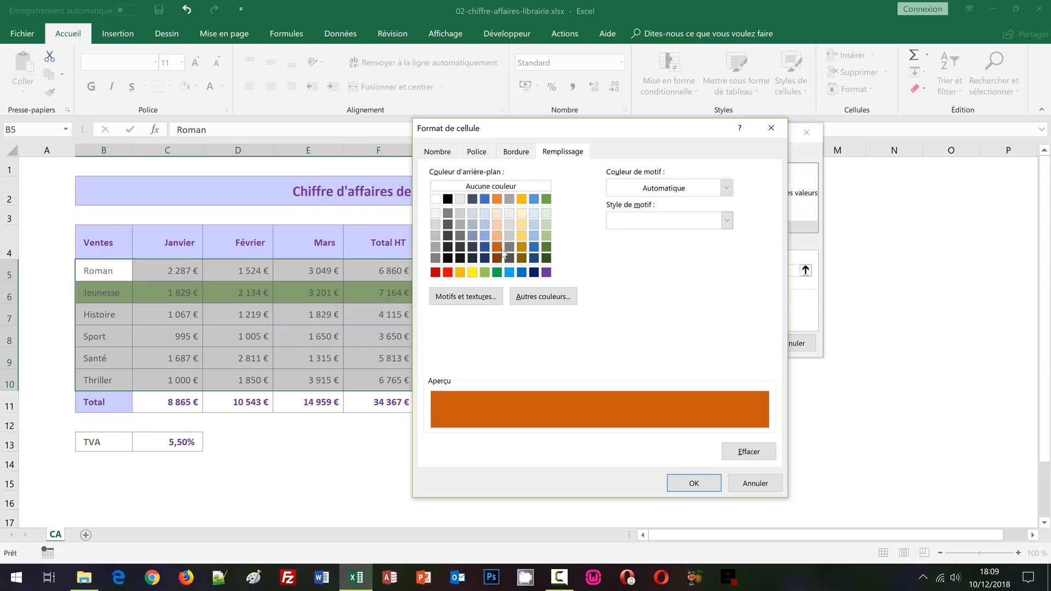
# Step: Set the lowest-total rule's font colour to off-white and apply the rule to the table rows
pyautogui.click(486, 155)
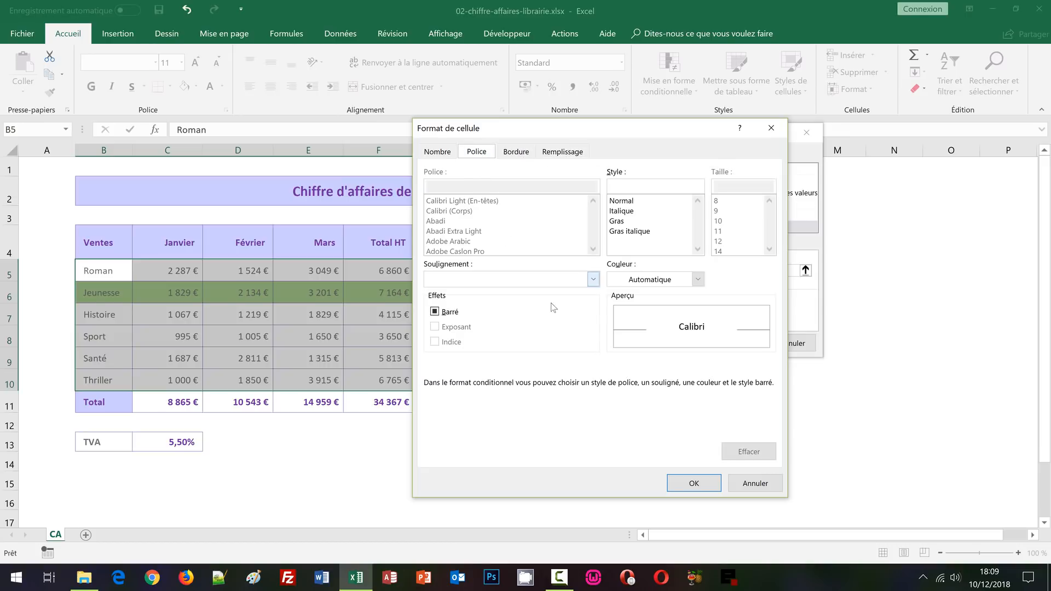
pyautogui.click(637, 282)
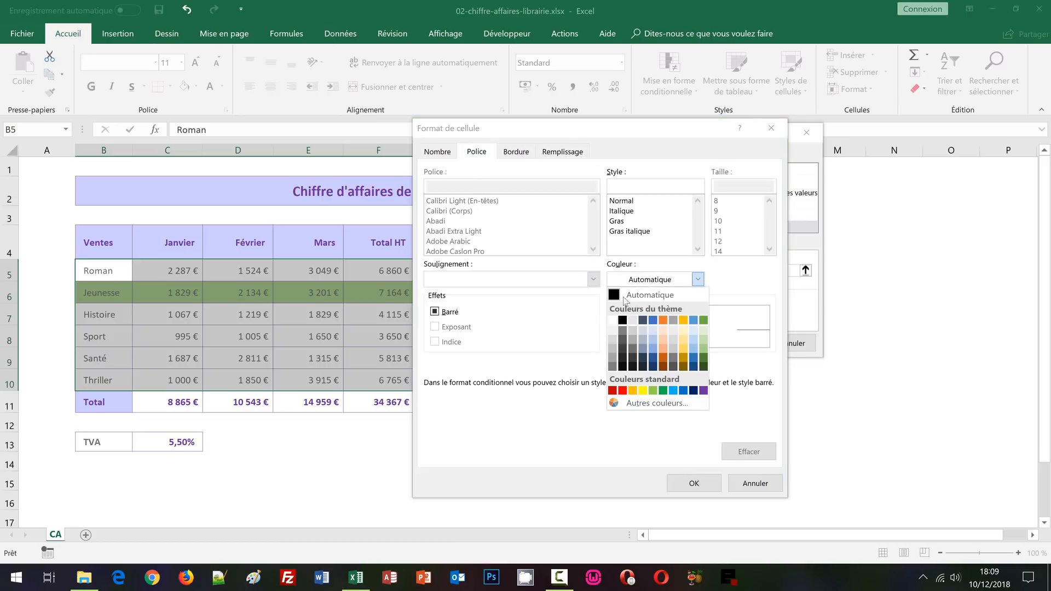
pyautogui.click(612, 332)
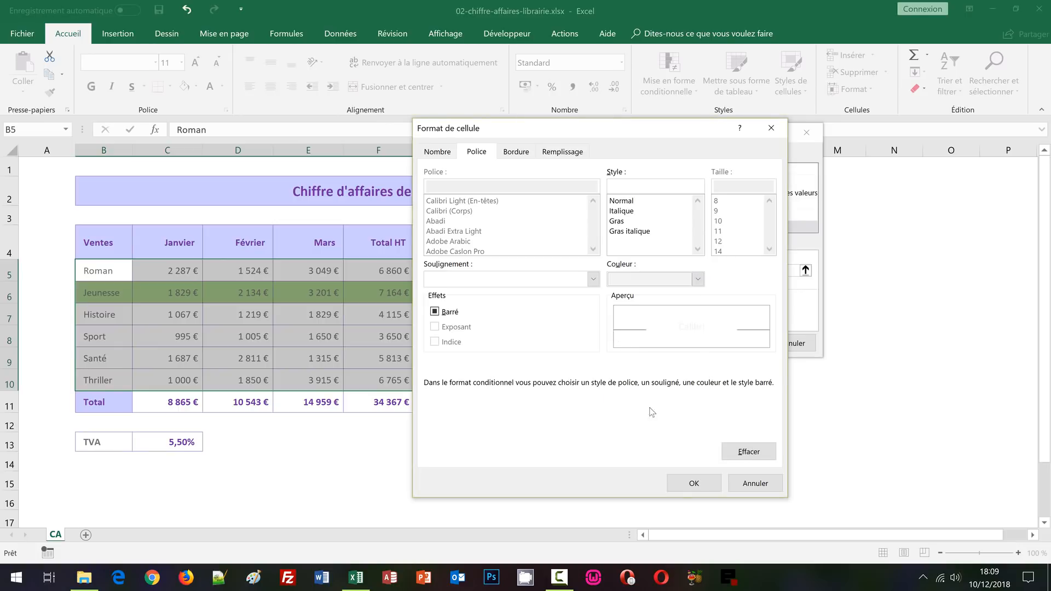
pyautogui.click(694, 483)
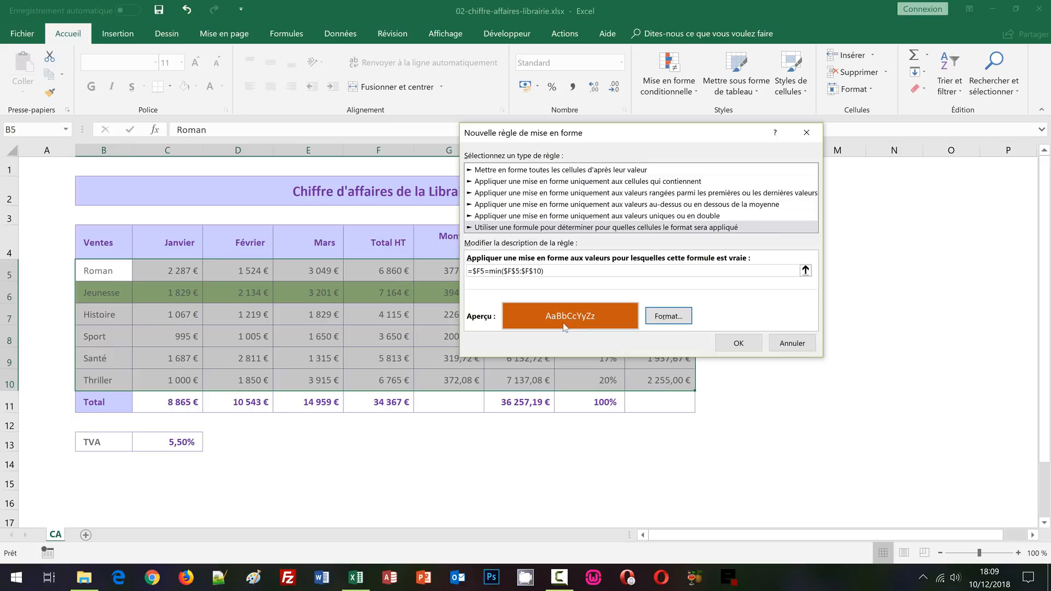
pyautogui.click(732, 343)
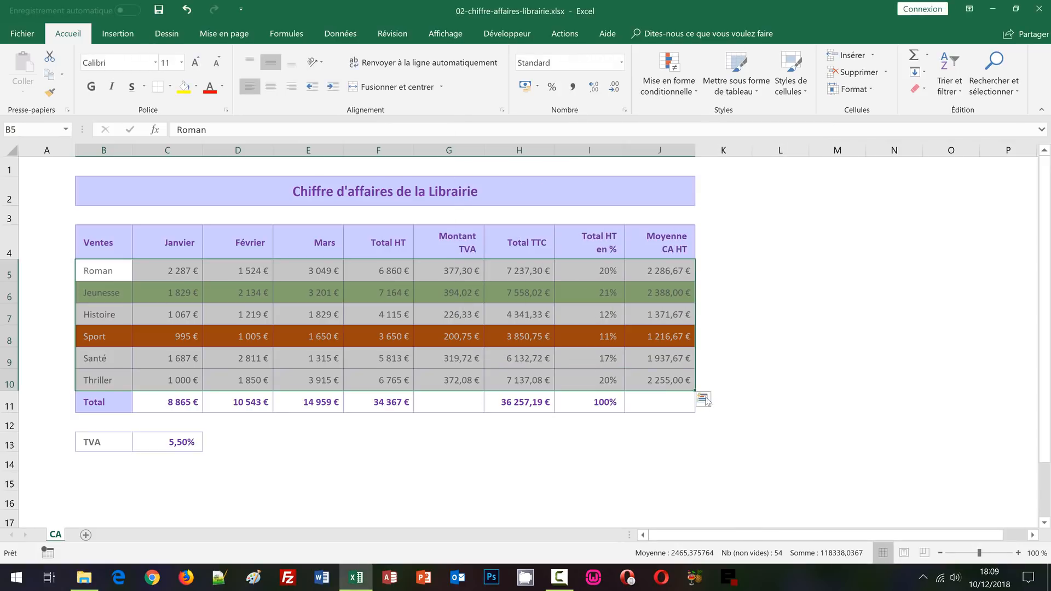
pyautogui.click(747, 374)
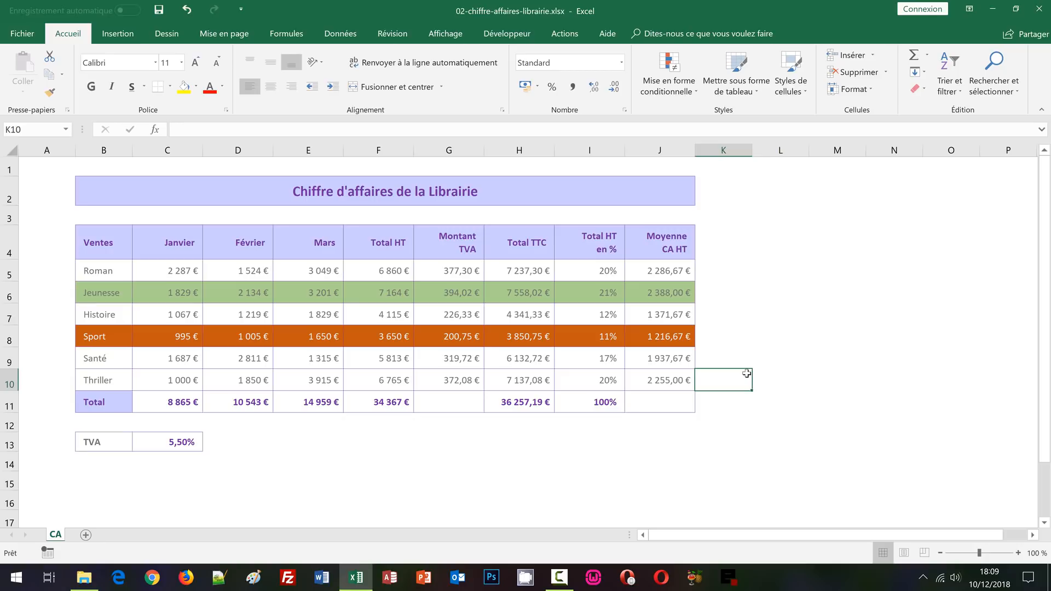
pyautogui.click(358, 478)
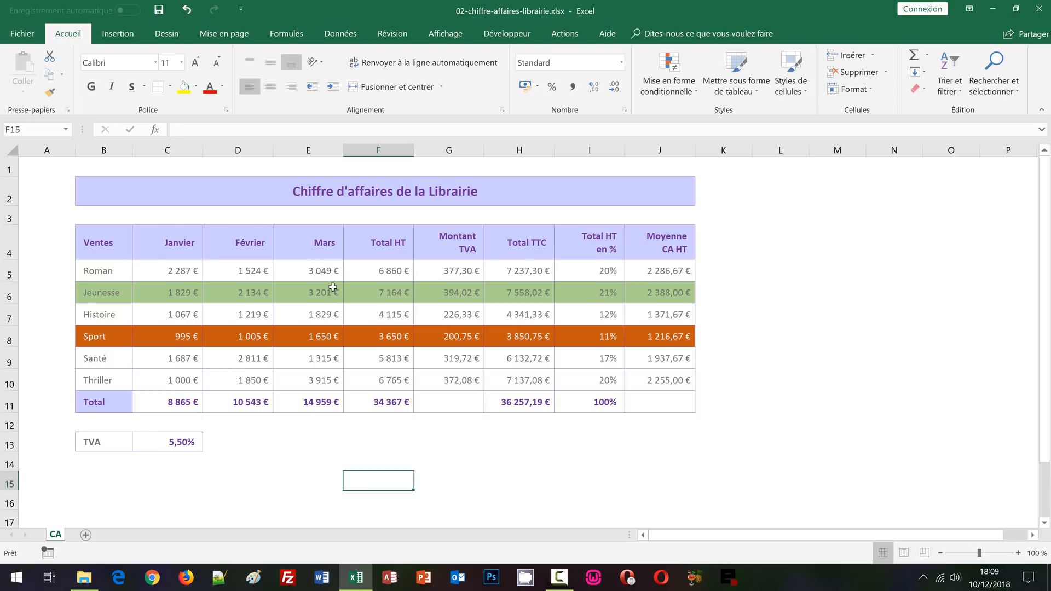
pyautogui.click(774, 343)
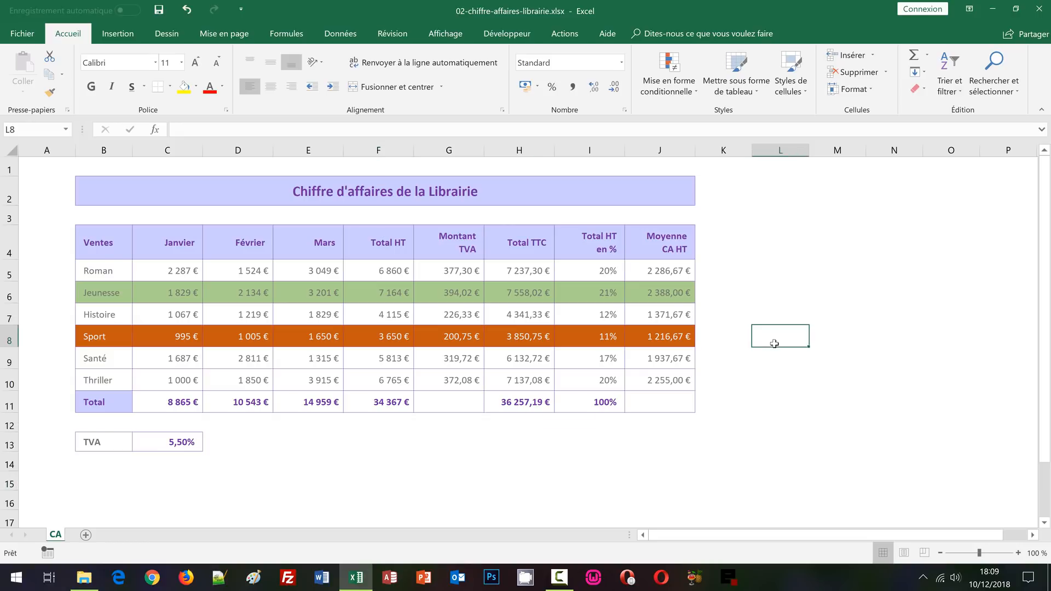